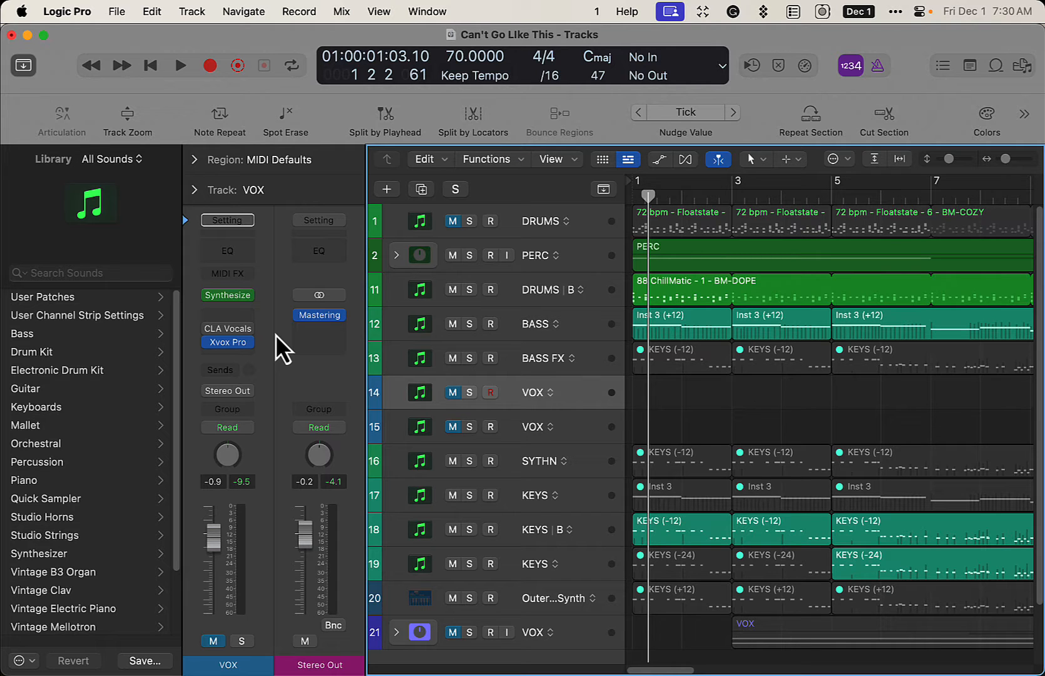
Step: Open the Synthesizer V instrument on the VOX track and look through its existing vocal notes from bars 1 to 7 in the piano roll
{"action": "left_click", "coordinate": [231, 298]}
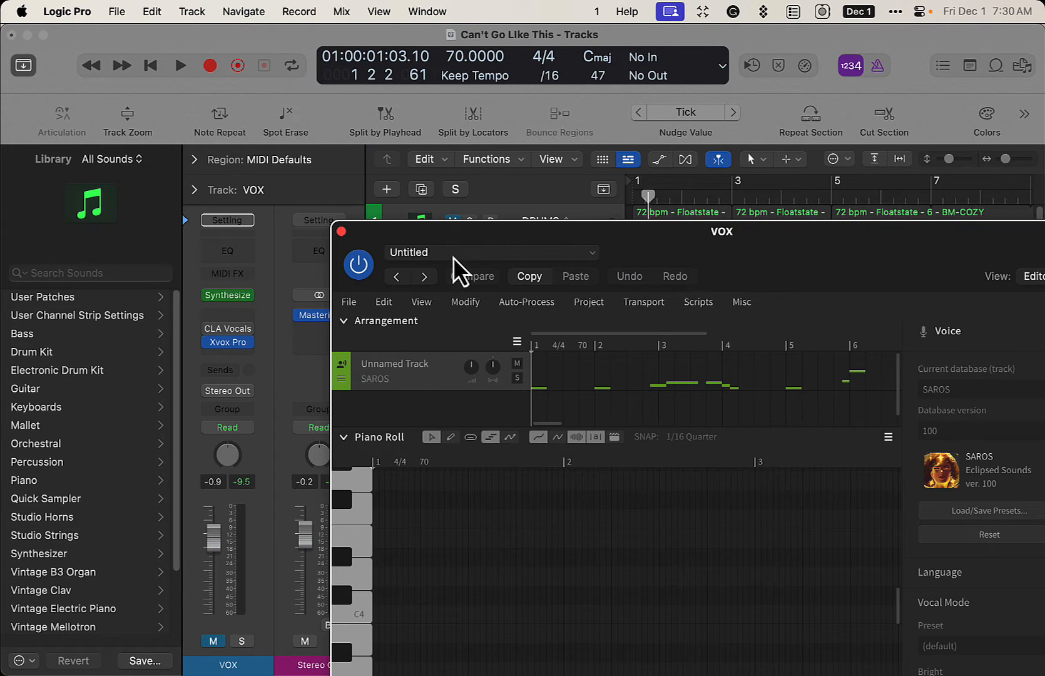
{"action": "left_click_drag", "start_coordinate": [573, 251], "coordinate": [395, 112]}
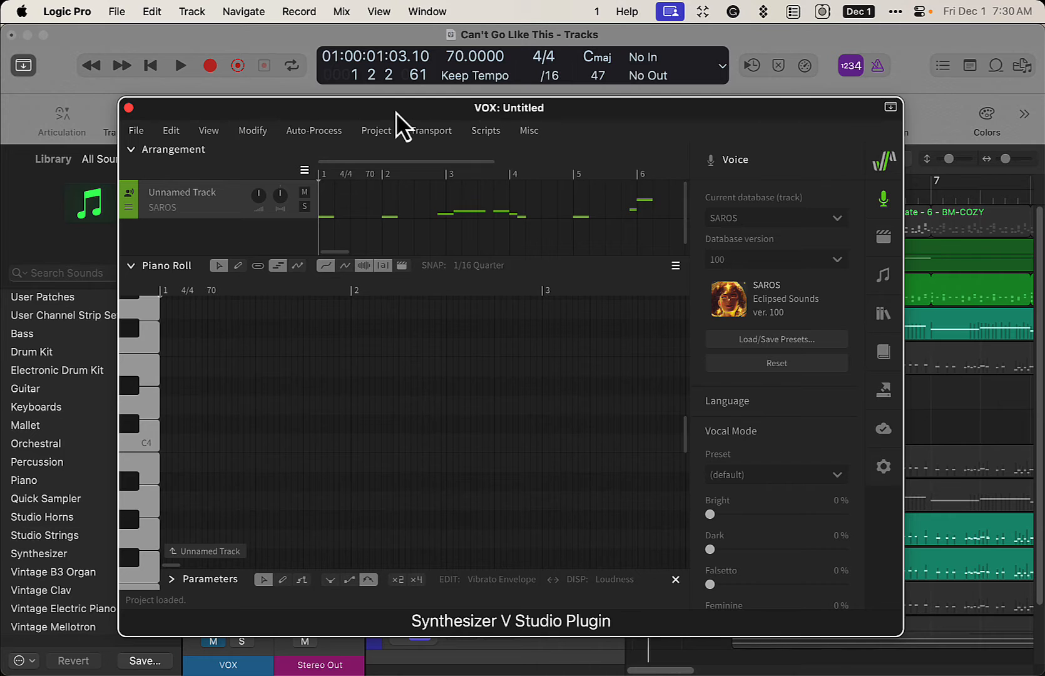
{"action": "left_click_drag", "start_coordinate": [395, 112], "coordinate": [477, 393]}
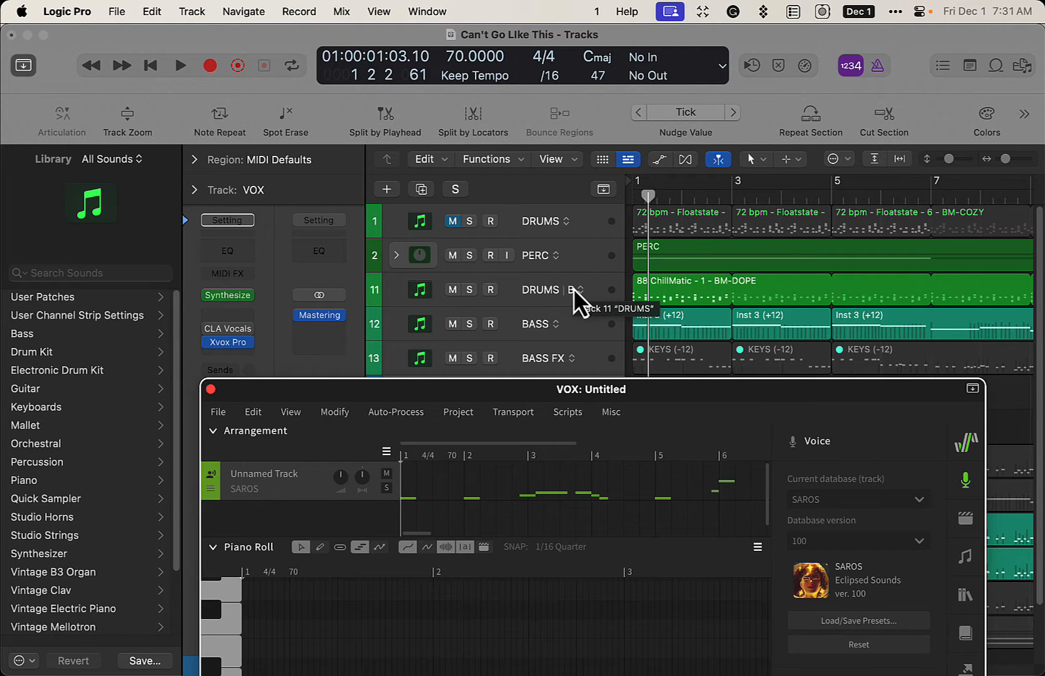
{"action": "left_click_drag", "start_coordinate": [708, 394], "coordinate": [641, 99]}
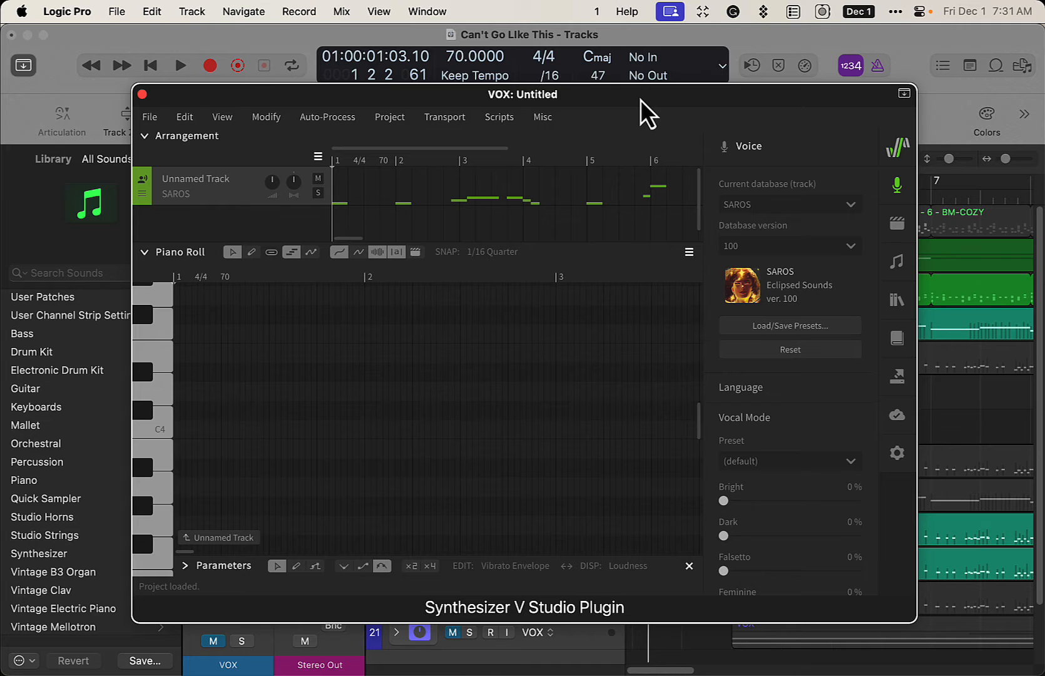
{"action": "left_click_drag", "start_coordinate": [640, 99], "coordinate": [670, 68]}
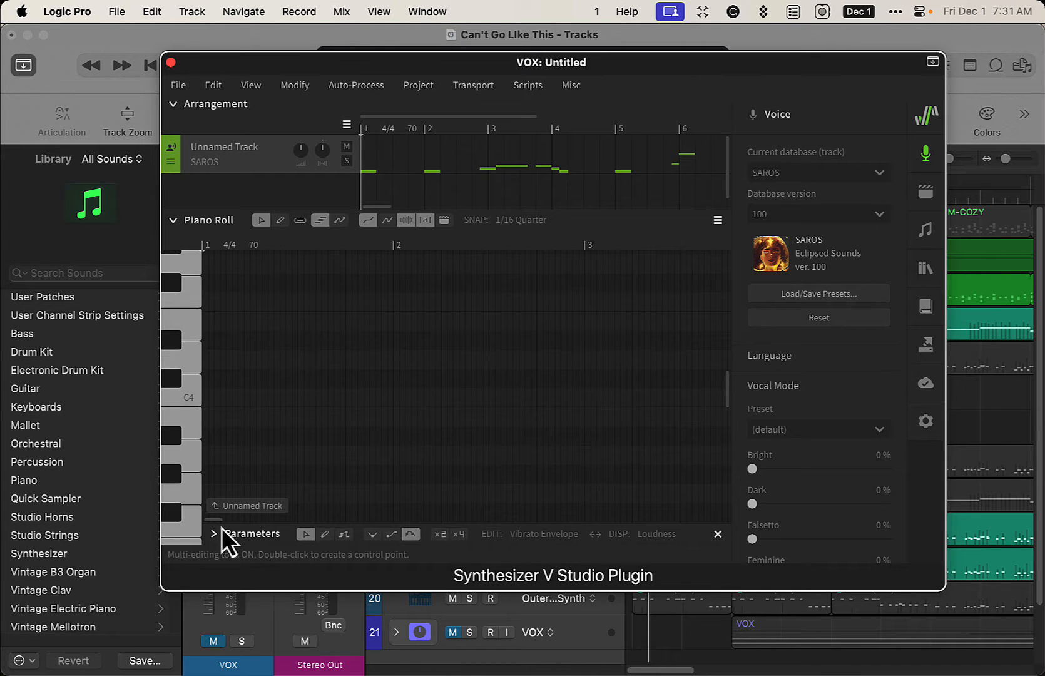
{"action": "left_click_drag", "start_coordinate": [215, 521], "coordinate": [245, 521]}
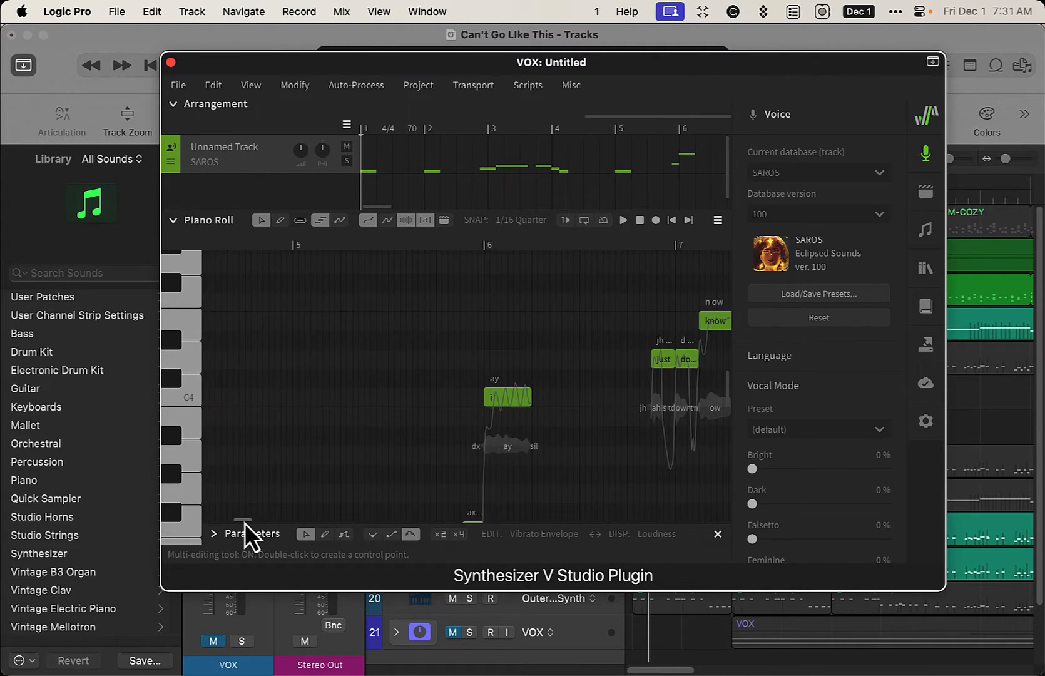
{"action": "scroll", "coordinate": [343, 425], "scroll_direction": "down", "scroll_amount": 8}
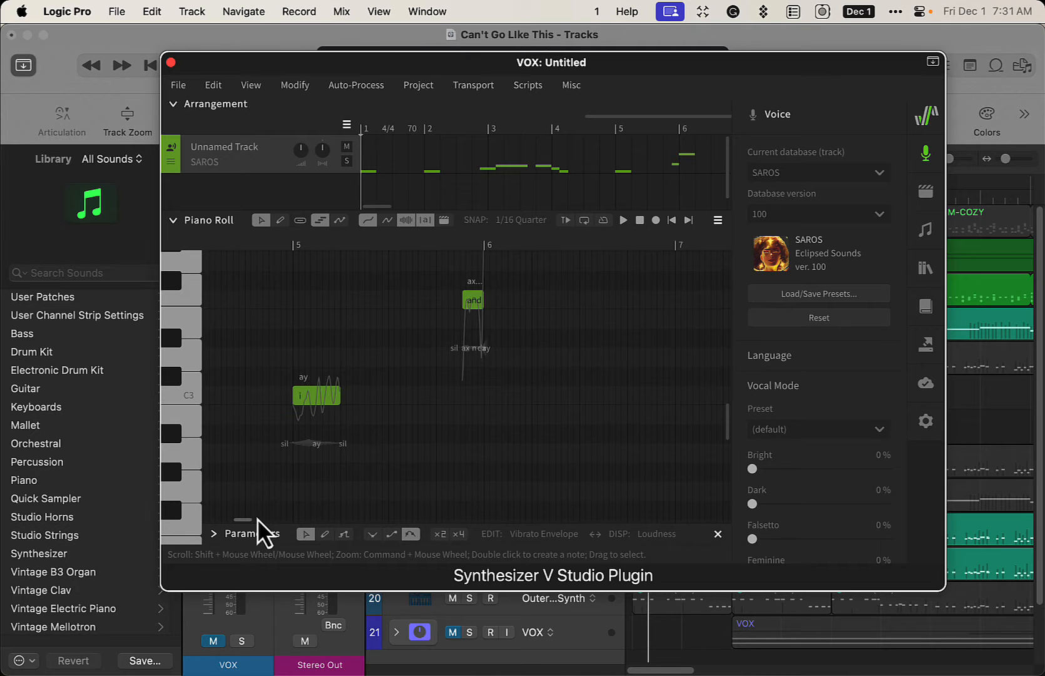
{"action": "left_click_drag", "start_coordinate": [246, 520], "coordinate": [213, 521]}
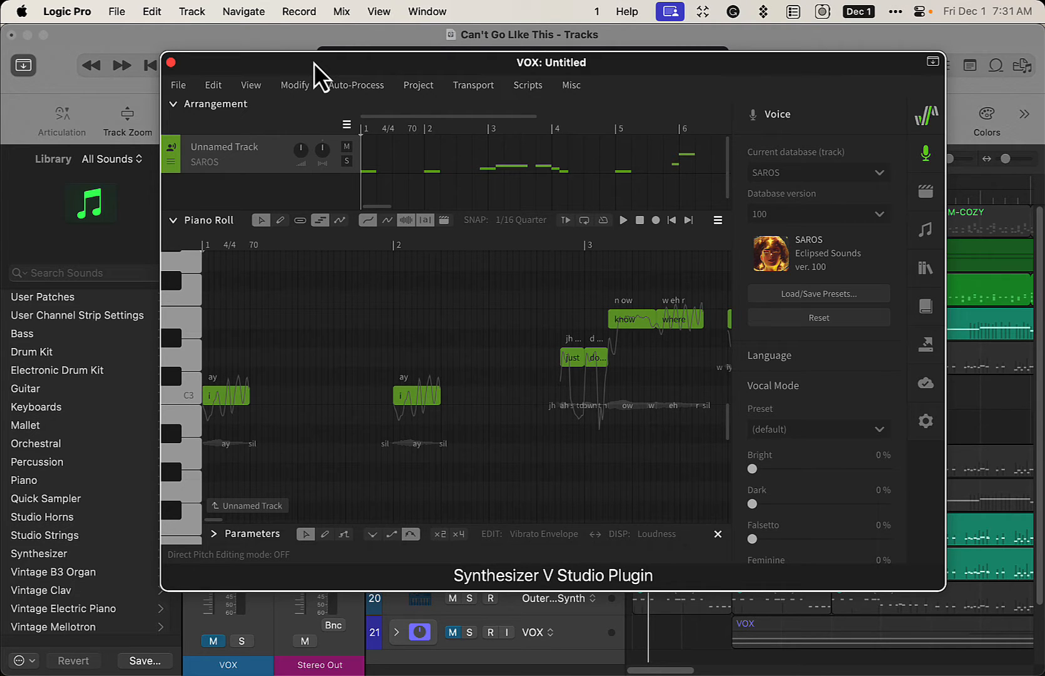
{"action": "left_click_drag", "start_coordinate": [313, 63], "coordinate": [275, 62]}
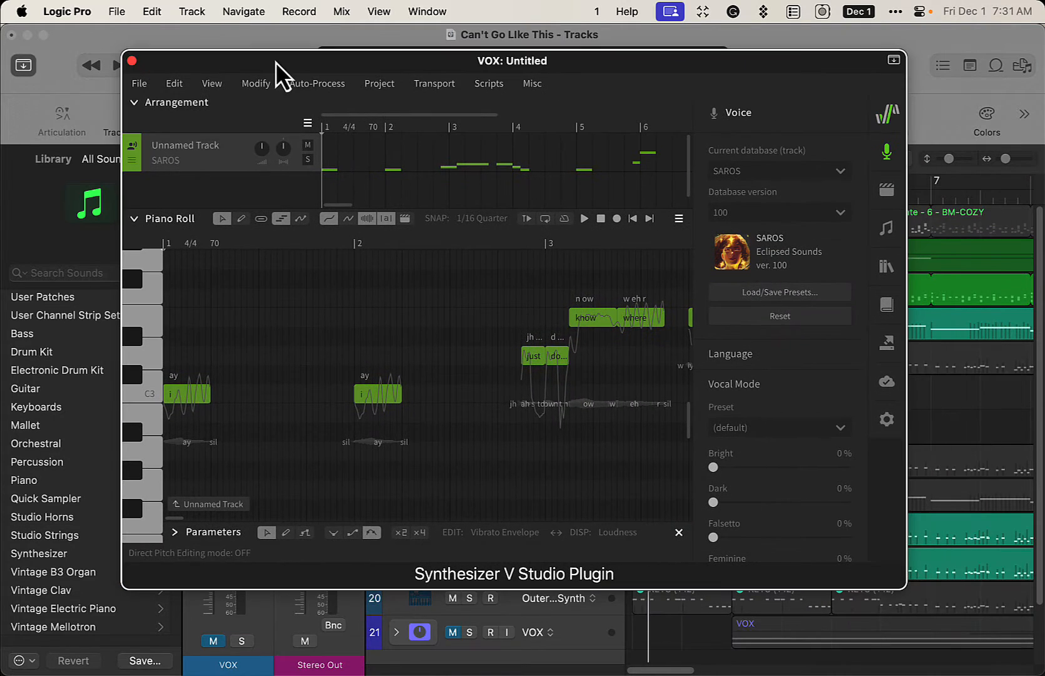
Step: Return to the Tracks window, play the song from the beginning, and bring the playhead back to bar 1
{"action": "left_click", "coordinate": [962, 412]}
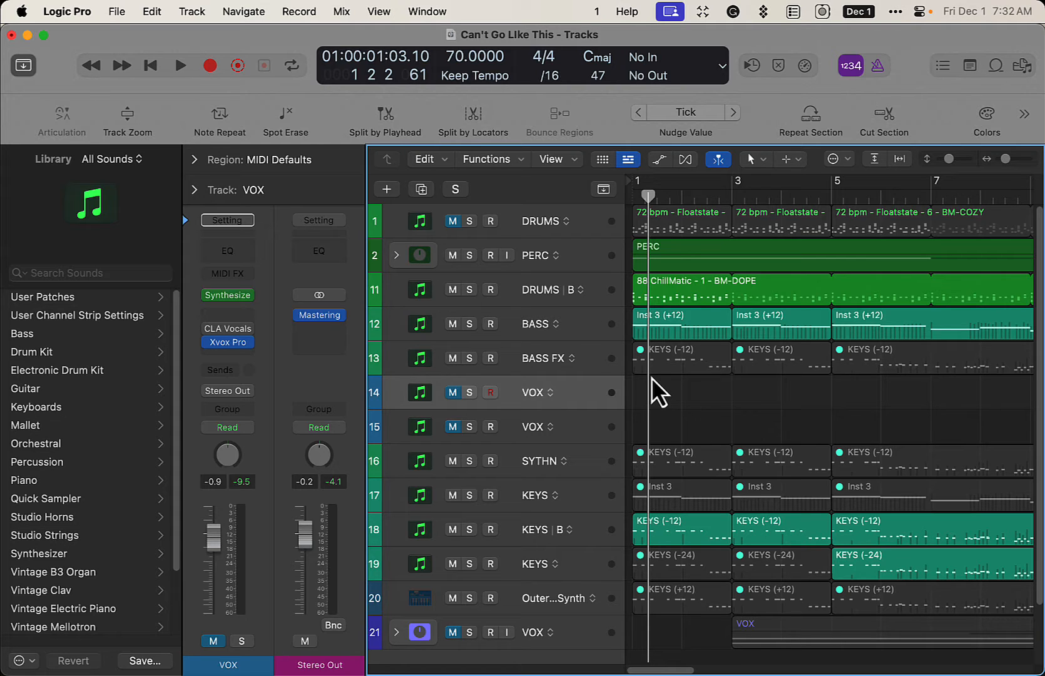
{"action": "key", "text": "Return"}
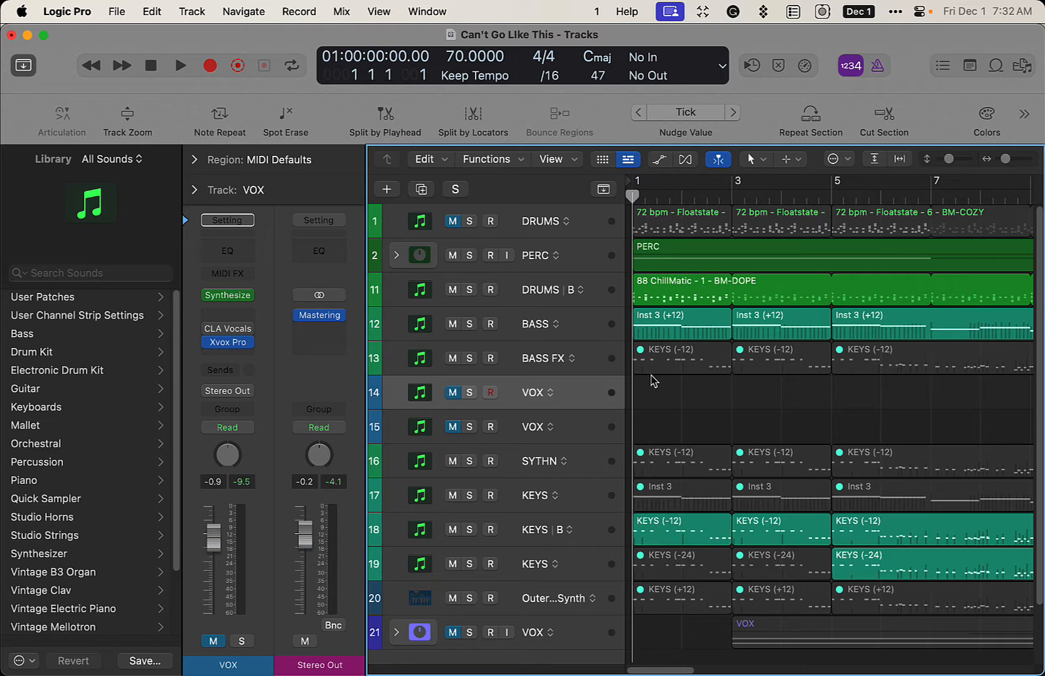
{"action": "key", "text": "space"}
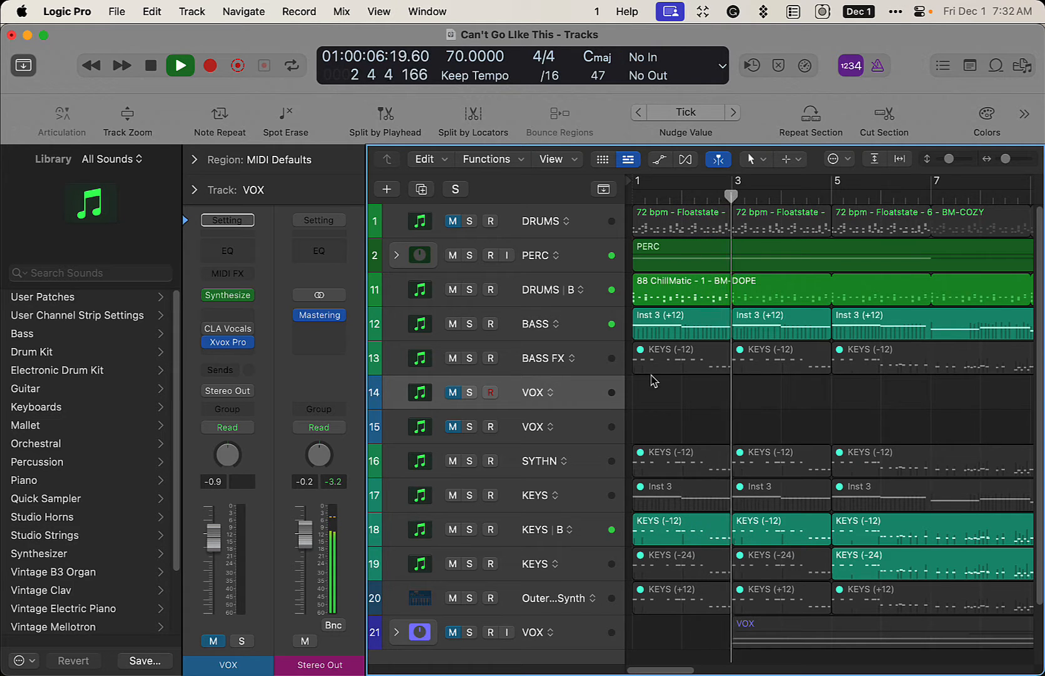
{"action": "key", "text": "space"}
{"action": "key", "text": "Return"}
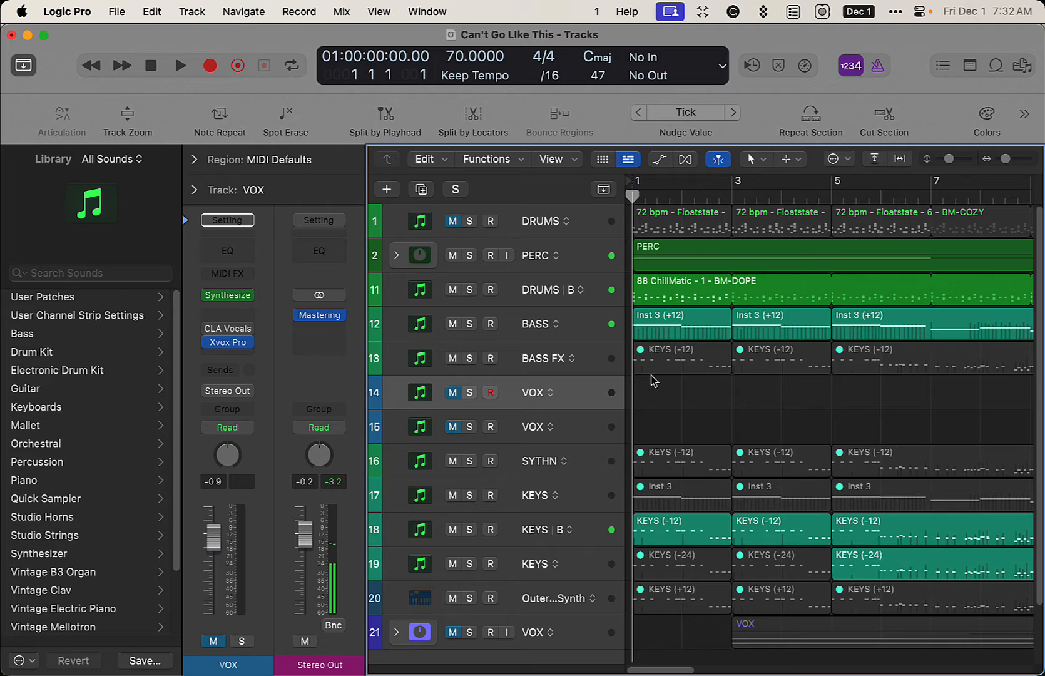
Step: Unmute VOX track 14 and inspect the Xvox Pro effect in its channel strip
{"action": "left_click", "coordinate": [452, 394]}
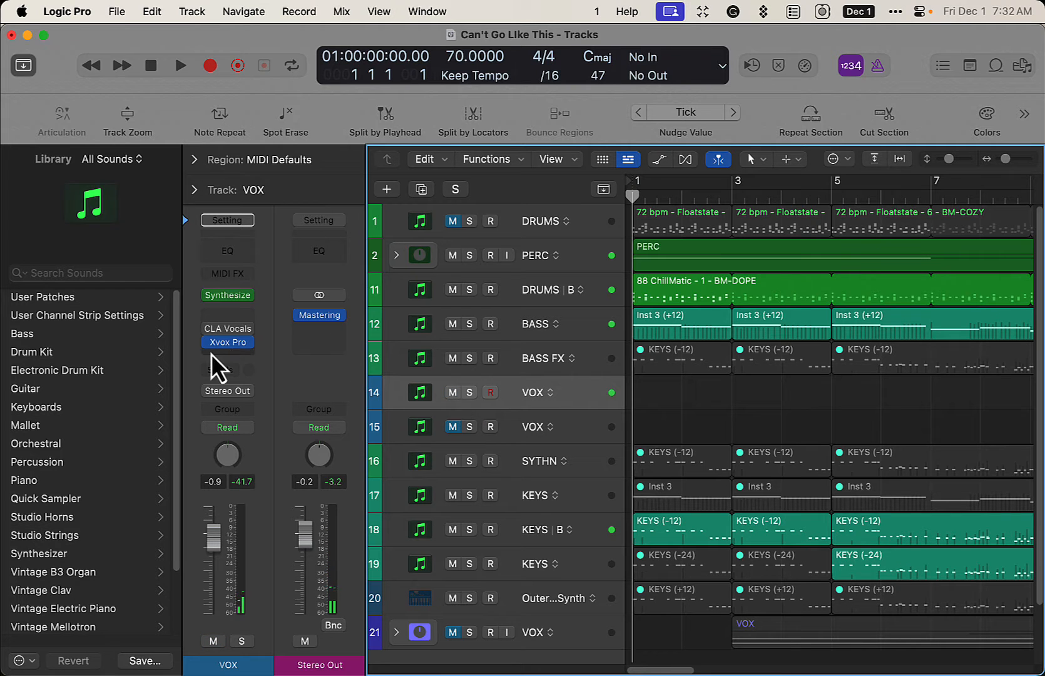
{"action": "left_click", "coordinate": [231, 343]}
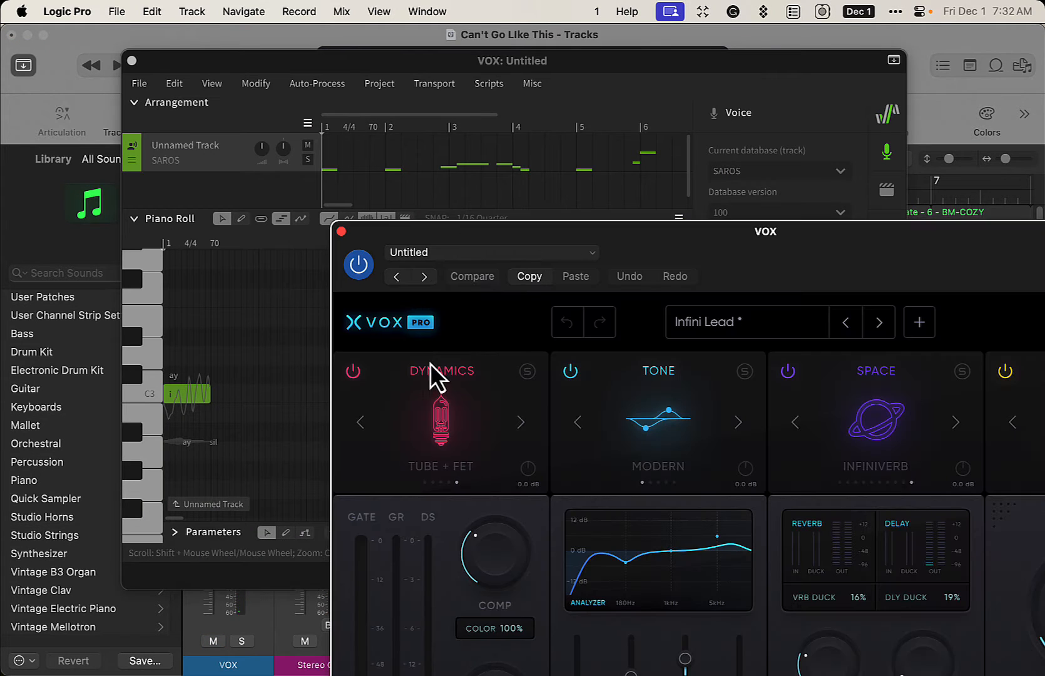
{"action": "left_click_drag", "start_coordinate": [491, 250], "coordinate": [256, 64]}
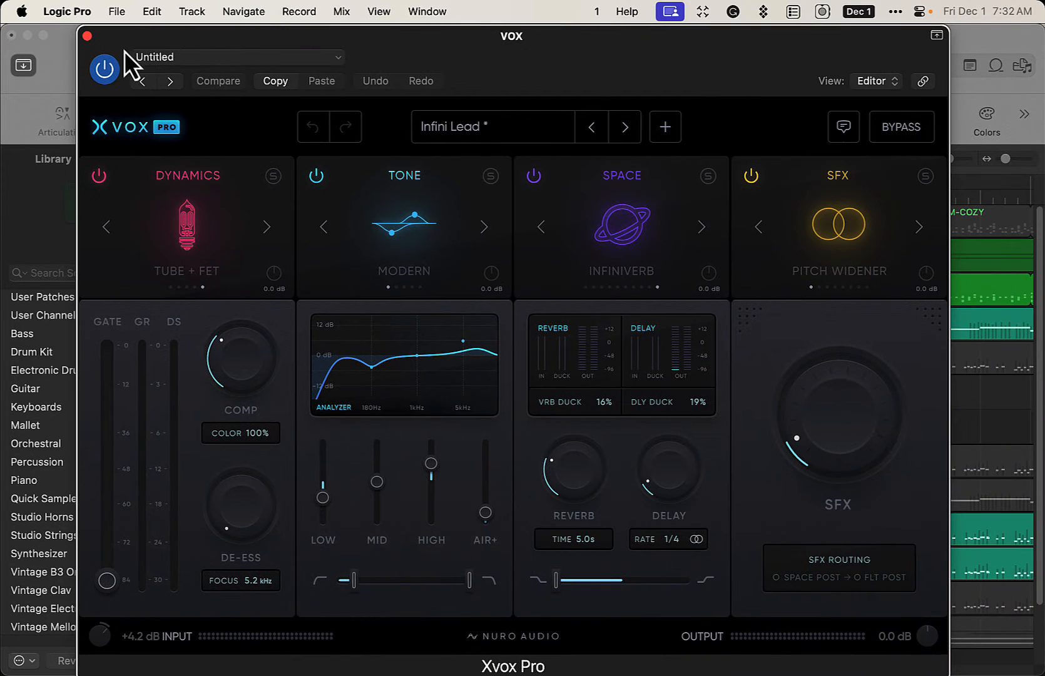
{"action": "left_click", "coordinate": [88, 36]}
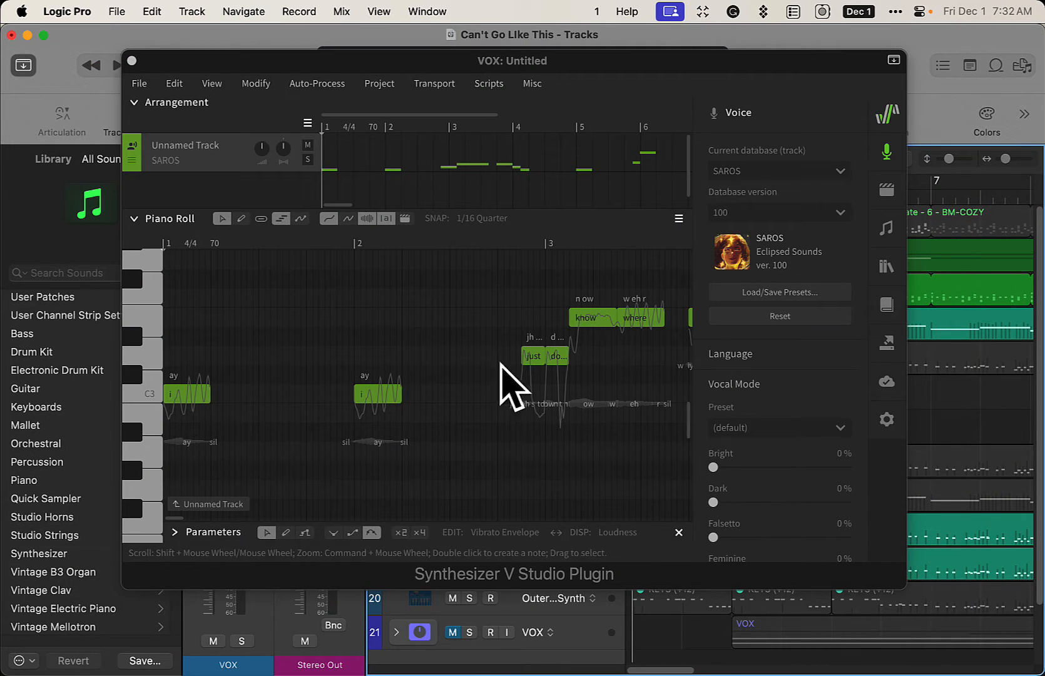
Step: Examine the vocal notes around bars 29 to 31 in the piano roll and their place in the arrangement
{"action": "left_click_drag", "start_coordinate": [178, 520], "coordinate": [132, 514]}
{"action": "mouse_move", "coordinate": [181, 71]}
{"action": "left_mouse_down"}
{"action": "mouse_move", "coordinate": [213, 91]}
{"action": "mouse_move", "coordinate": [347, 382]}
{"action": "mouse_move", "coordinate": [176, 70]}
{"action": "left_mouse_up"}
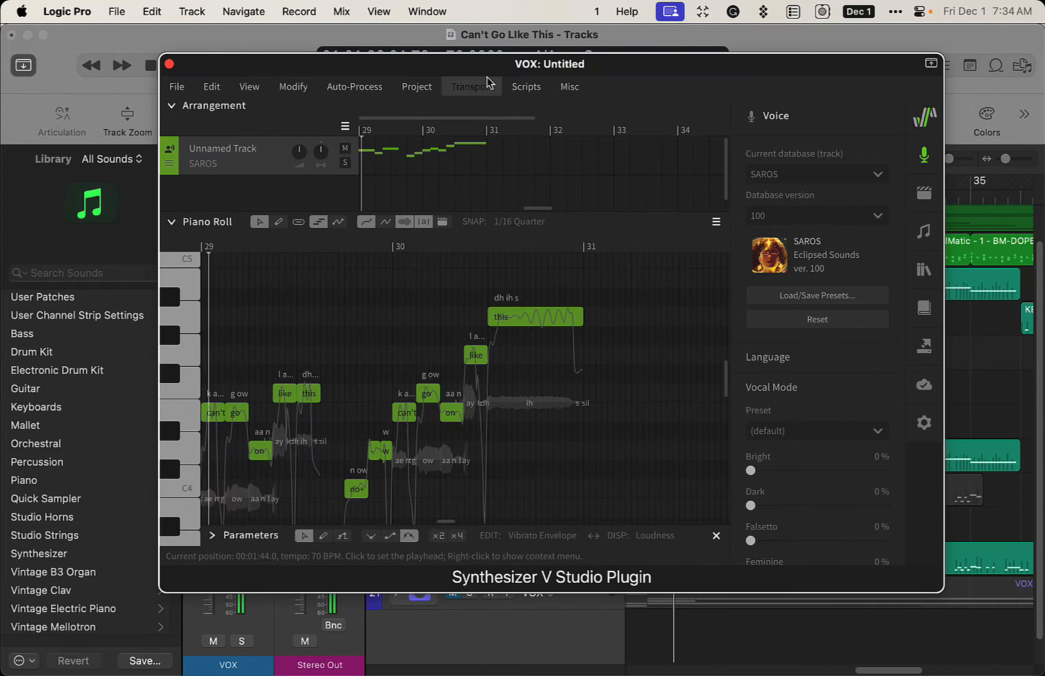
{"action": "scroll", "coordinate": [660, 447], "scroll_direction": "down", "scroll_amount": 2}
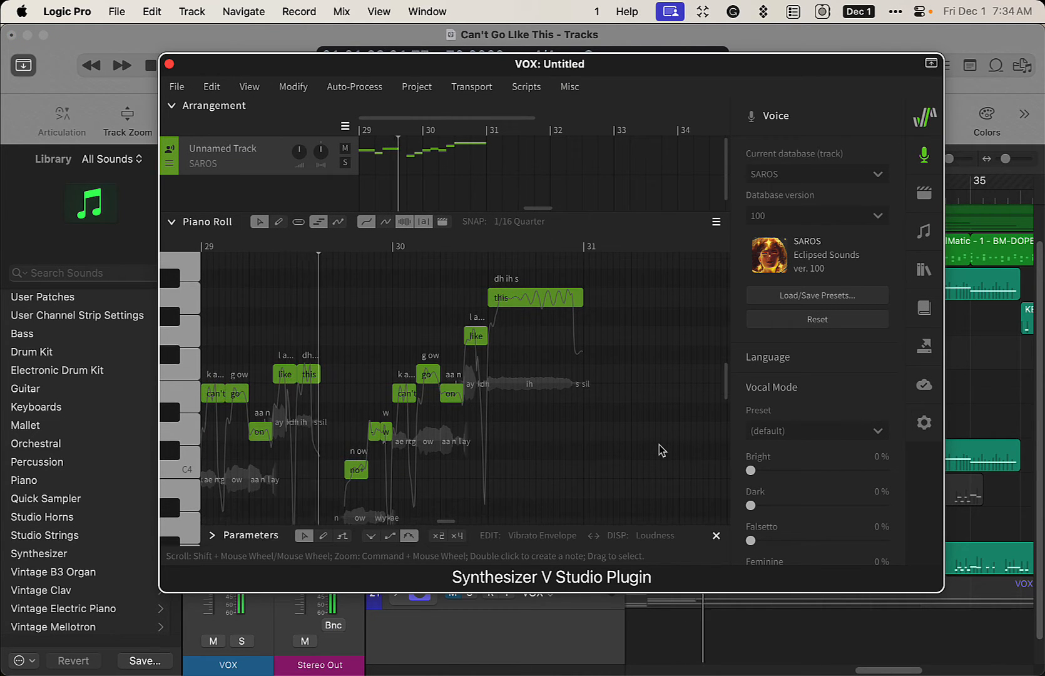
{"action": "scroll", "coordinate": [659, 444], "scroll_direction": "down", "scroll_amount": 2}
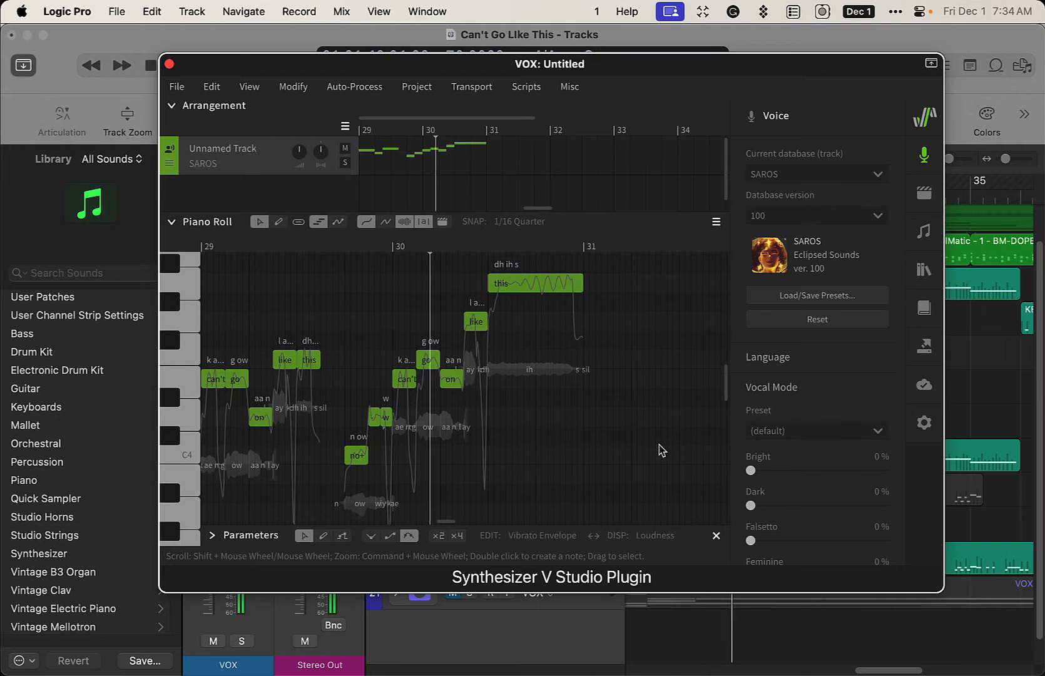
{"action": "scroll", "coordinate": [660, 445], "scroll_direction": "up", "scroll_amount": 2}
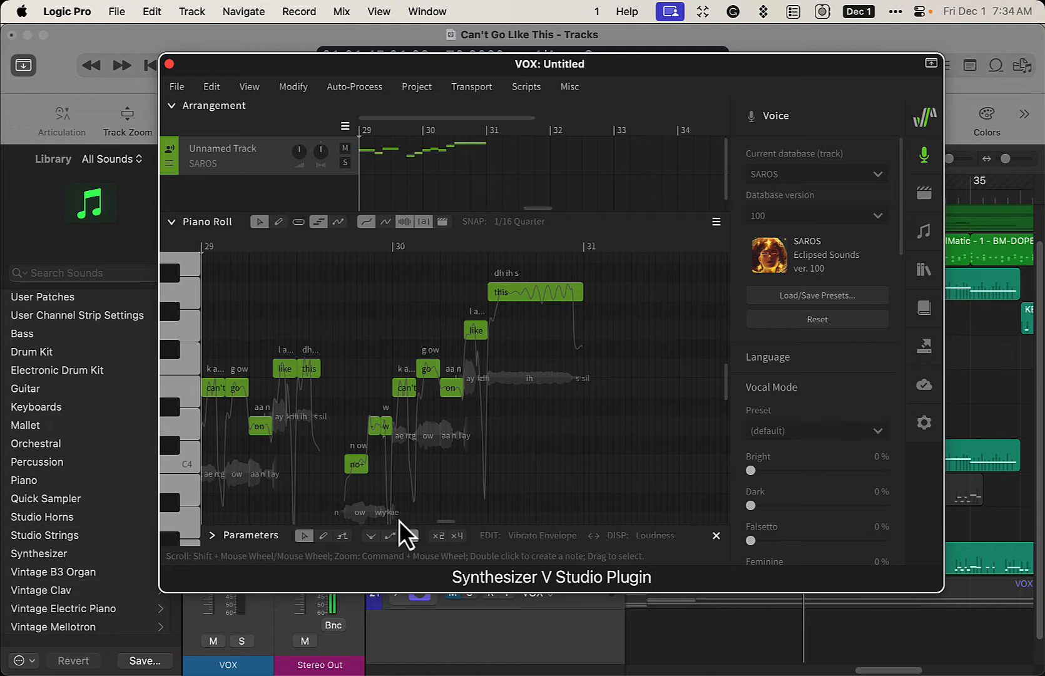
{"action": "scroll", "coordinate": [450, 520], "scroll_direction": "left", "scroll_amount": 5}
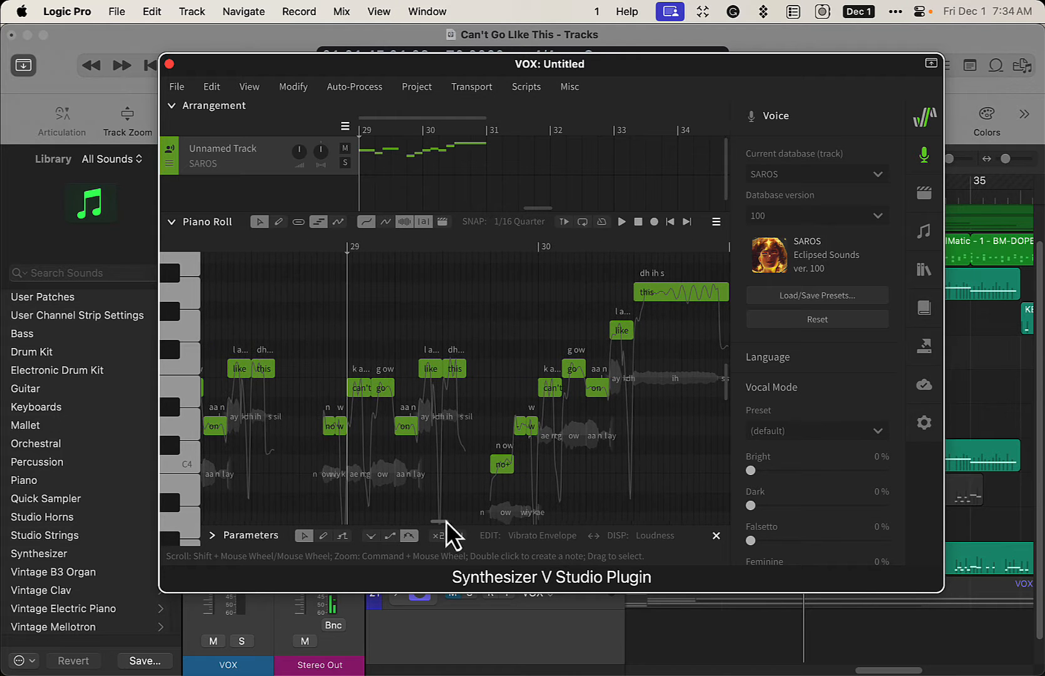
{"action": "left_click_drag", "start_coordinate": [398, 84], "coordinate": [473, 374]}
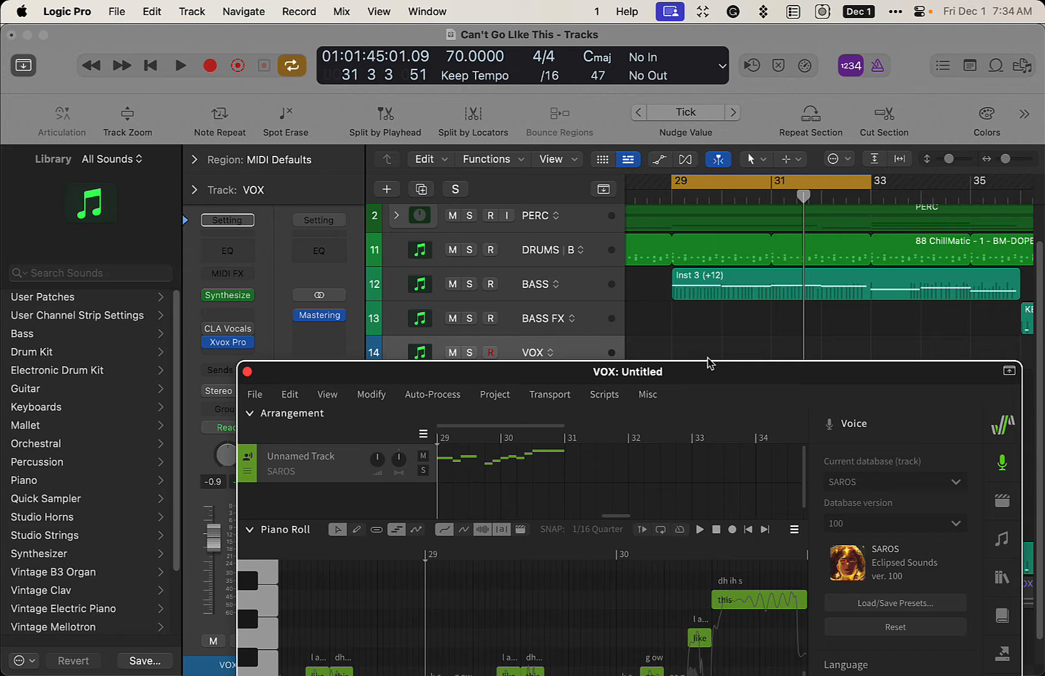
{"action": "left_click_drag", "start_coordinate": [709, 367], "coordinate": [661, 79]}
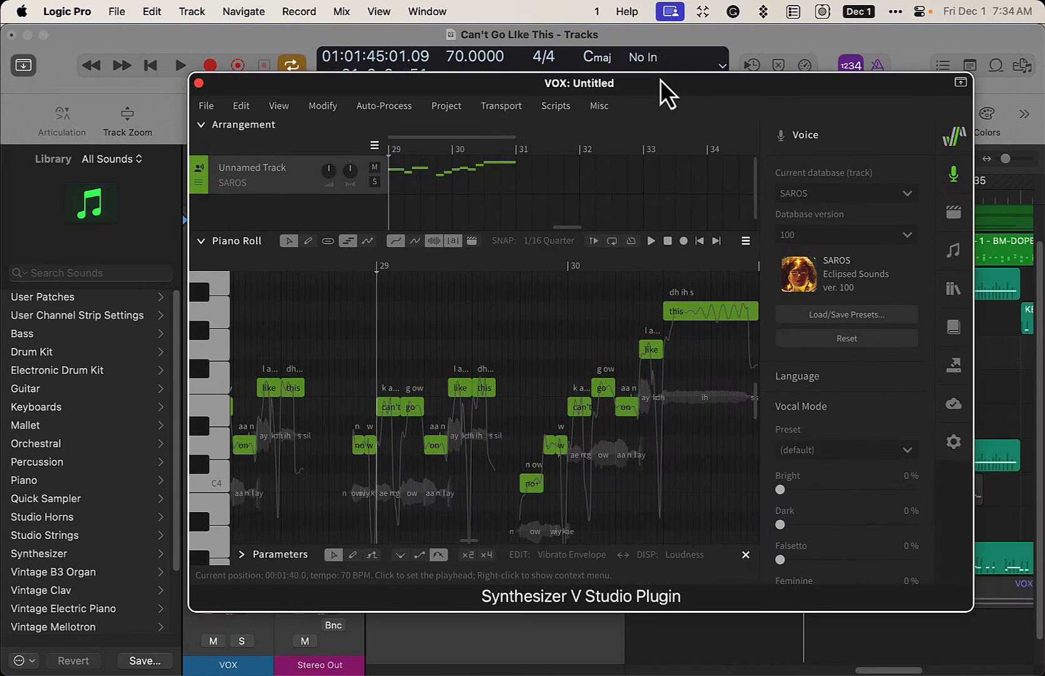
Step: Place the piano roll playhead at bar 31, after the last vocal note, and set the project's cycle range to end at bar 37
{"action": "mouse_move", "coordinate": [471, 543]}
{"action": "left_mouse_down"}
{"action": "mouse_move", "coordinate": [462, 540]}
{"action": "mouse_move", "coordinate": [487, 537]}
{"action": "left_mouse_up"}
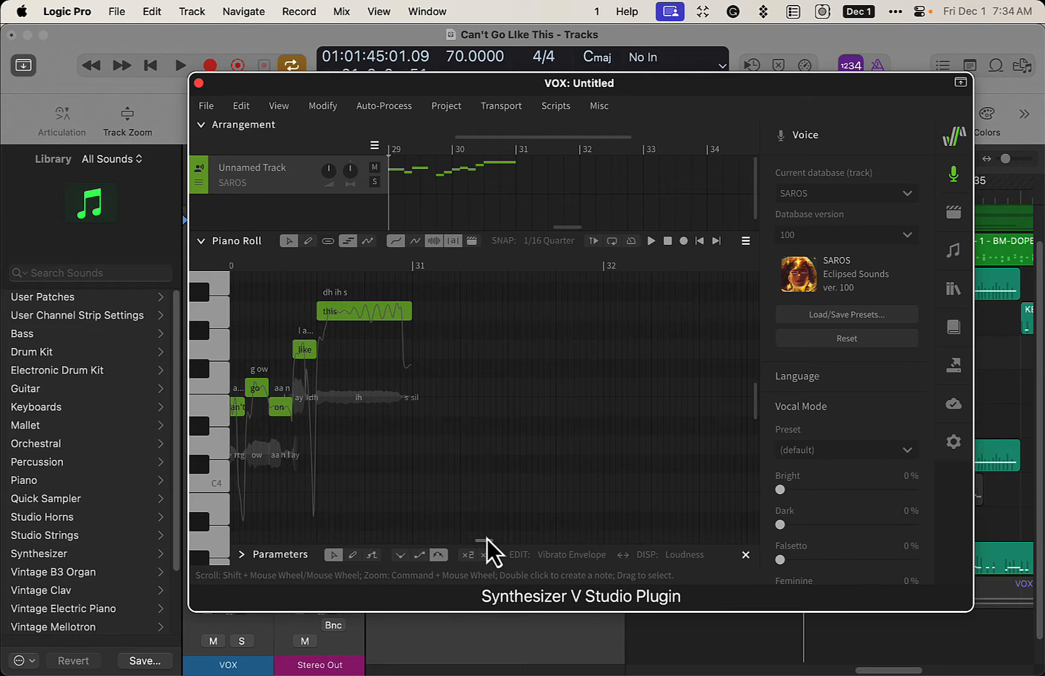
{"action": "left_click", "coordinate": [413, 268]}
{"action": "left_click_drag", "start_coordinate": [765, 92], "coordinate": [501, 163]}
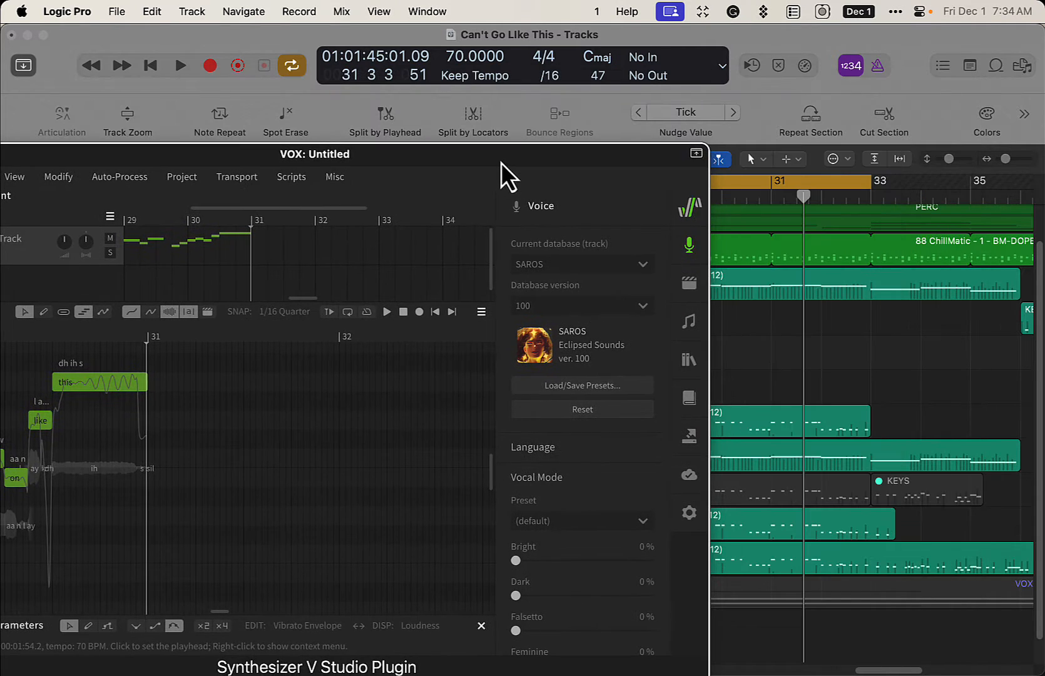
{"action": "left_click", "coordinate": [795, 183]}
{"action": "left_click_drag", "start_coordinate": [797, 182], "coordinate": [972, 222]}
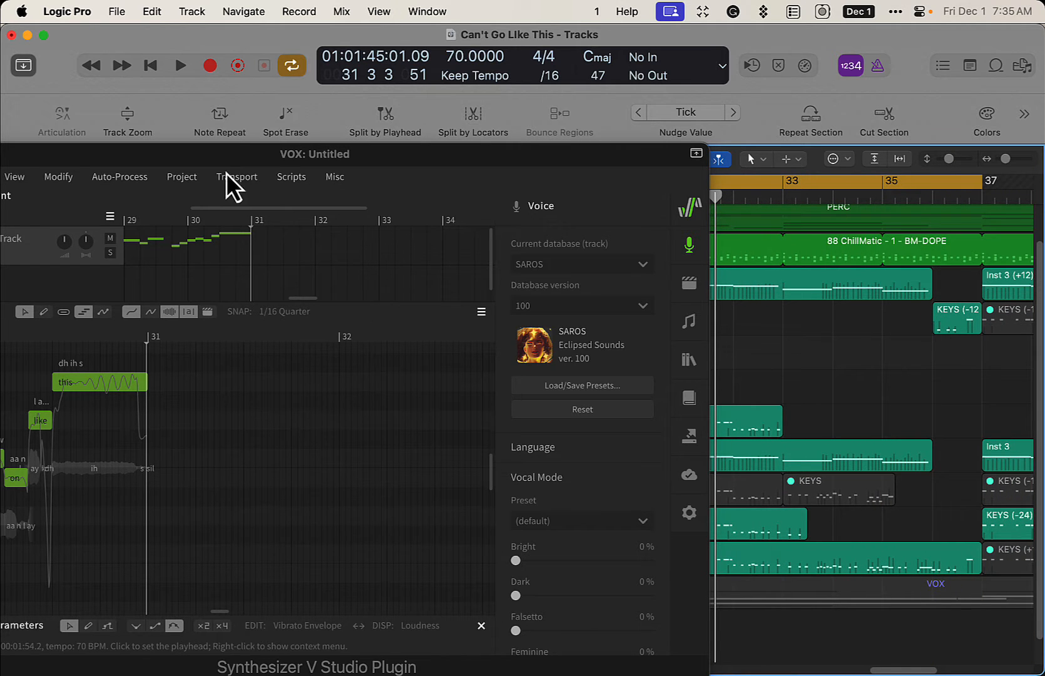
Step: Play back the section from bar 31 with the Synthesizer V window in view, and stop playback
{"action": "left_click_drag", "start_coordinate": [229, 159], "coordinate": [429, 92]}
{"action": "key", "text": "y"}
{"action": "key", "text": "space"}
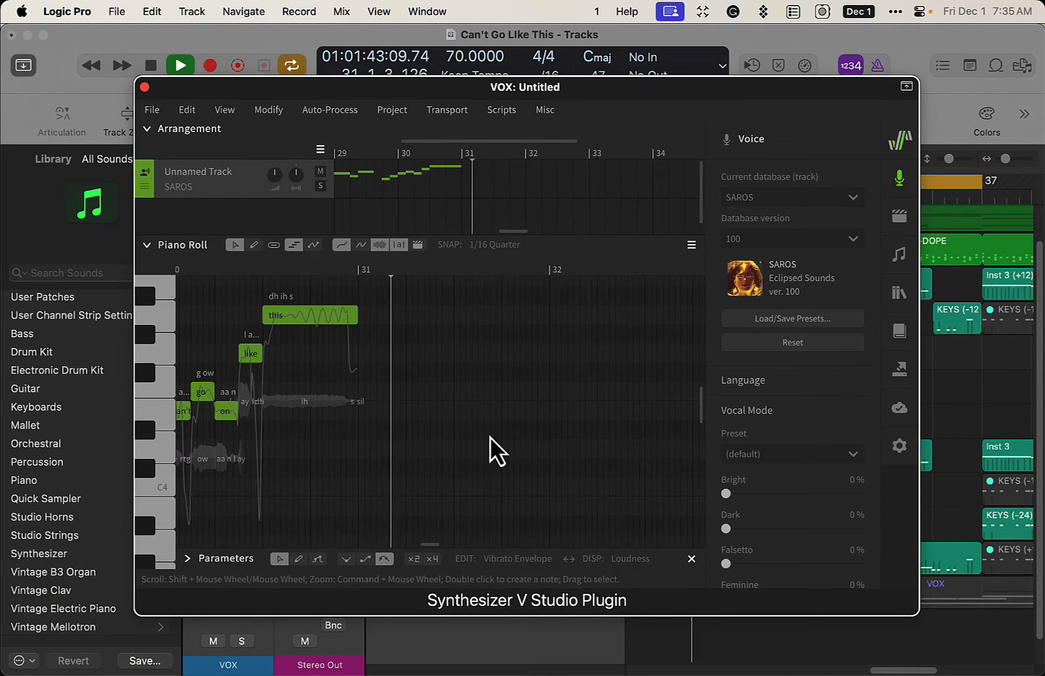
{"action": "key", "text": "space"}
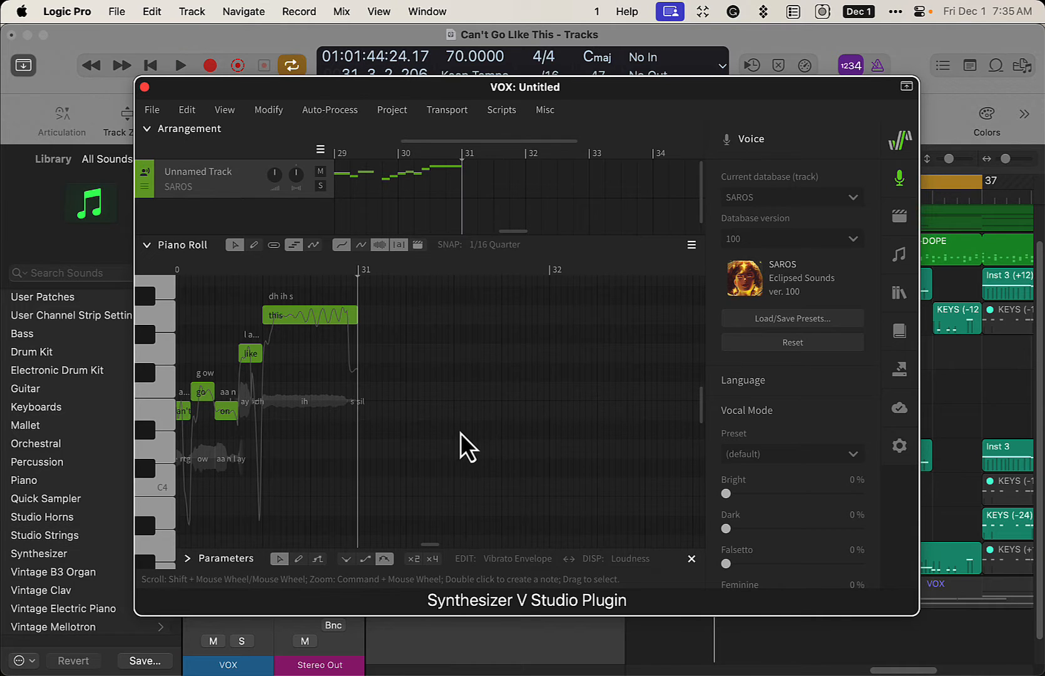
Step: Add a quarter-length "la" note to the vocal track and place it on F3 at the start of bar 31
{"action": "scroll", "coordinate": [461, 433], "scroll_direction": "down", "scroll_amount": 2}
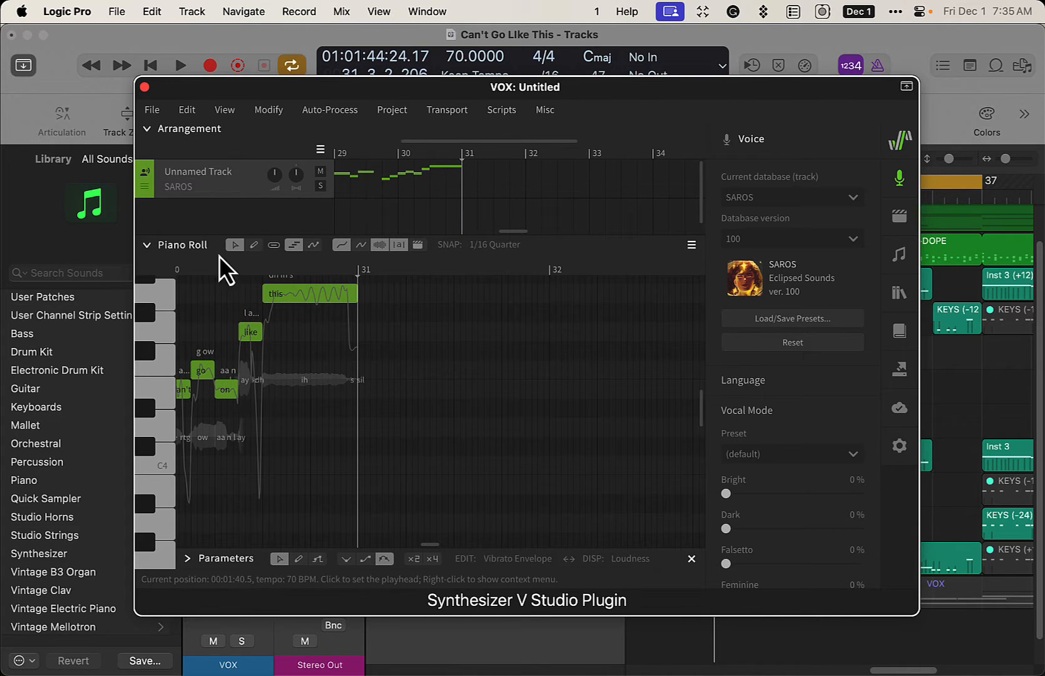
{"action": "double_click", "coordinate": [404, 433]}
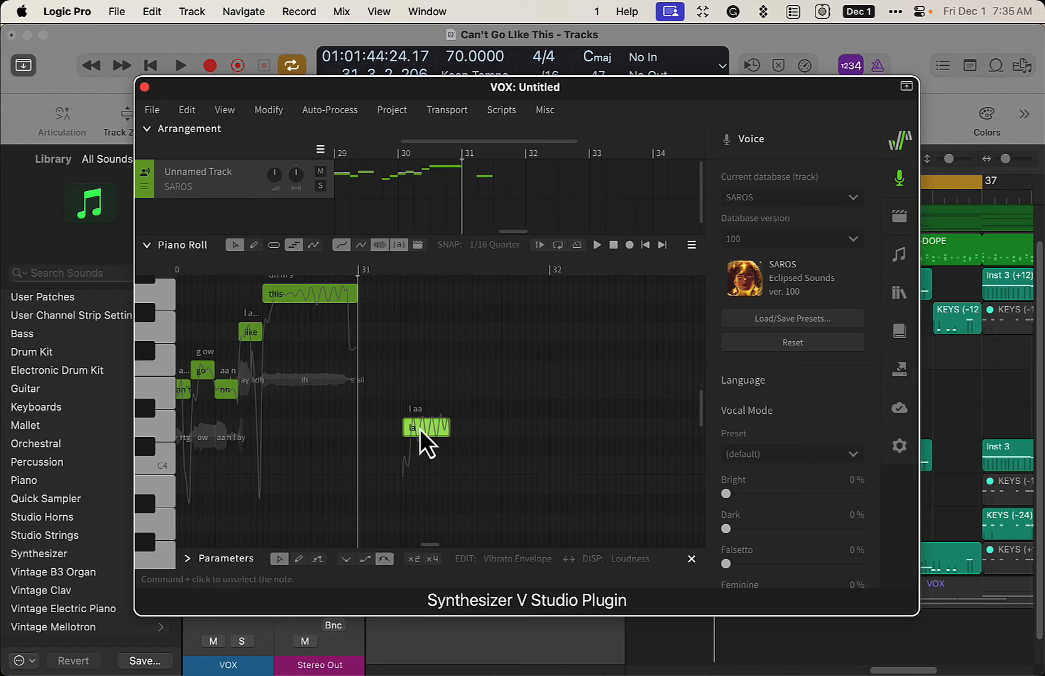
{"action": "left_click_drag", "start_coordinate": [420, 429], "coordinate": [386, 369]}
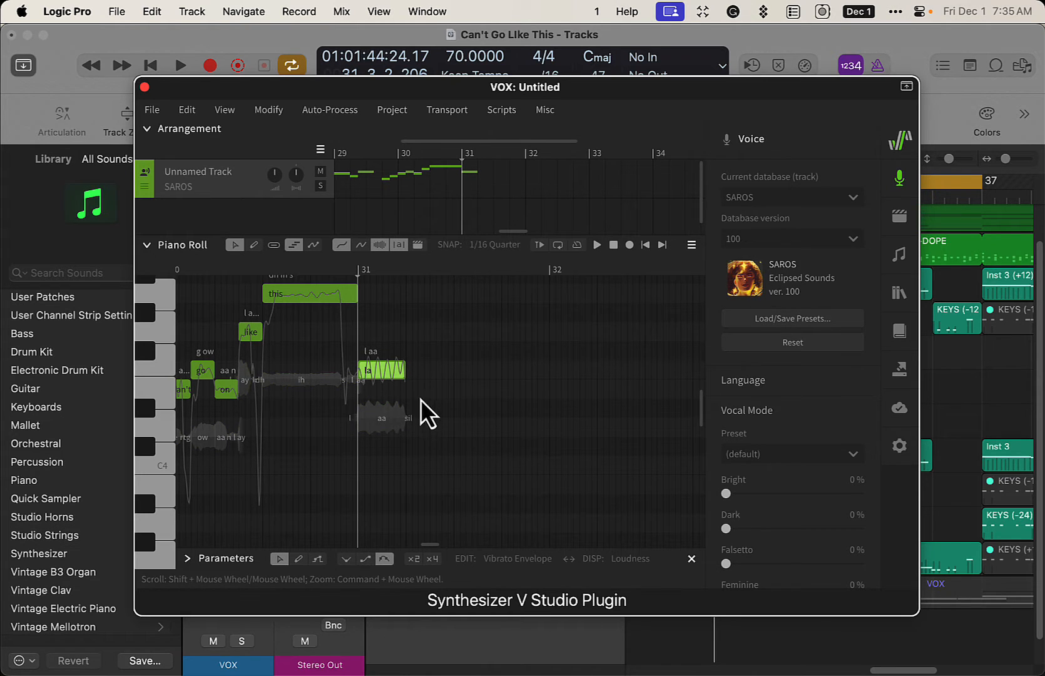
{"action": "left_click_drag", "start_coordinate": [381, 387], "coordinate": [376, 511]}
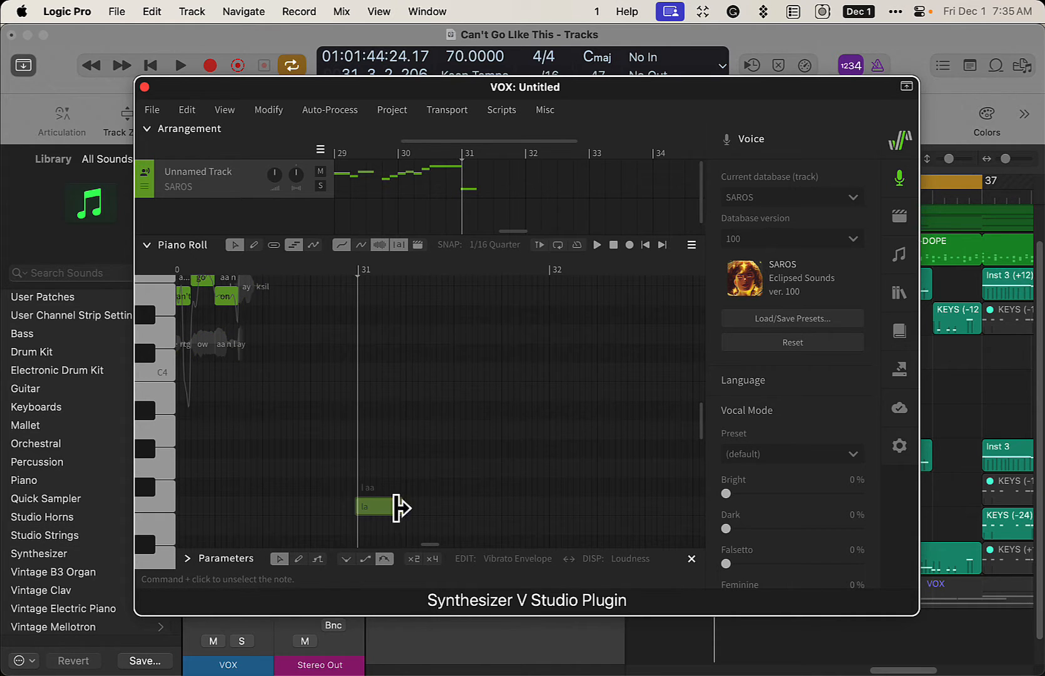
Step: Add two consecutive "la" notes on G3 right after the first one, each shortened to an eighth note
{"action": "left_click_drag", "start_coordinate": [406, 468], "coordinate": [428, 469]}
{"action": "double_click", "coordinate": [598, 454]}
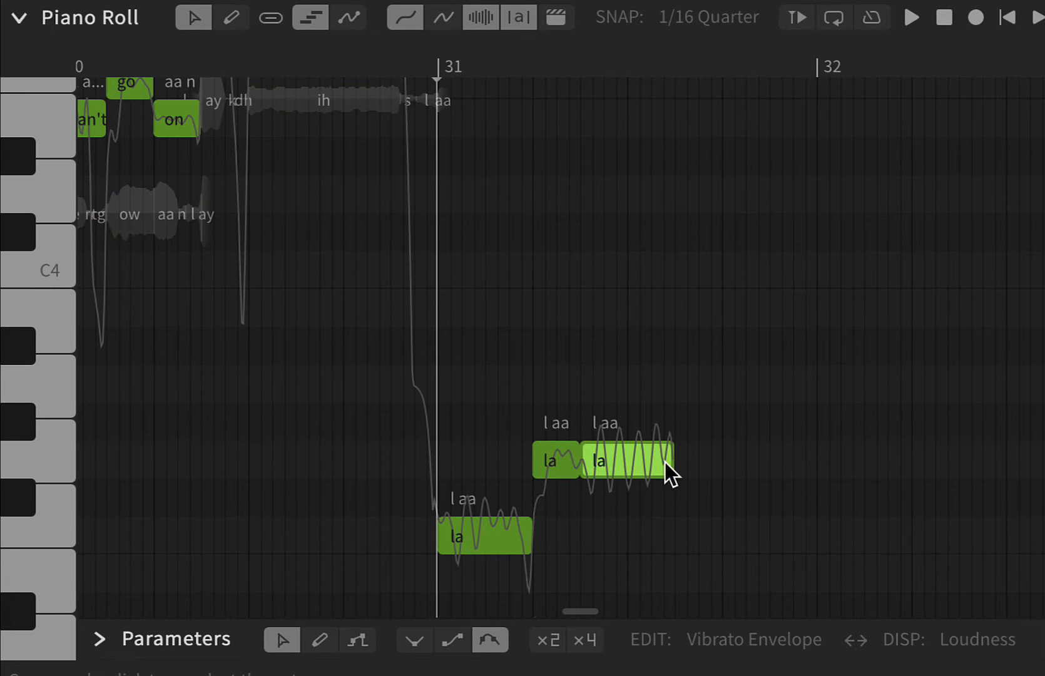
{"action": "left_click_drag", "start_coordinate": [676, 460], "coordinate": [623, 464]}
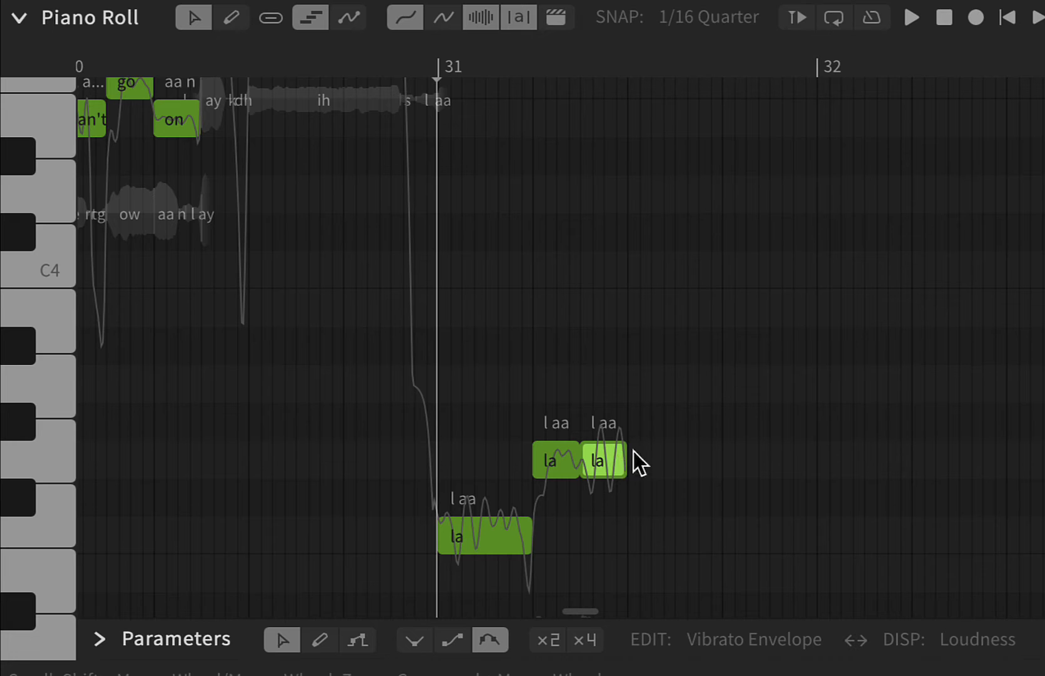
Step: Add a "la" note of about a quarter on A3 directly after the two G3 notes, and play back the phrase
{"action": "left_click", "coordinate": [633, 391]}
{"action": "double_click", "coordinate": [633, 391]}
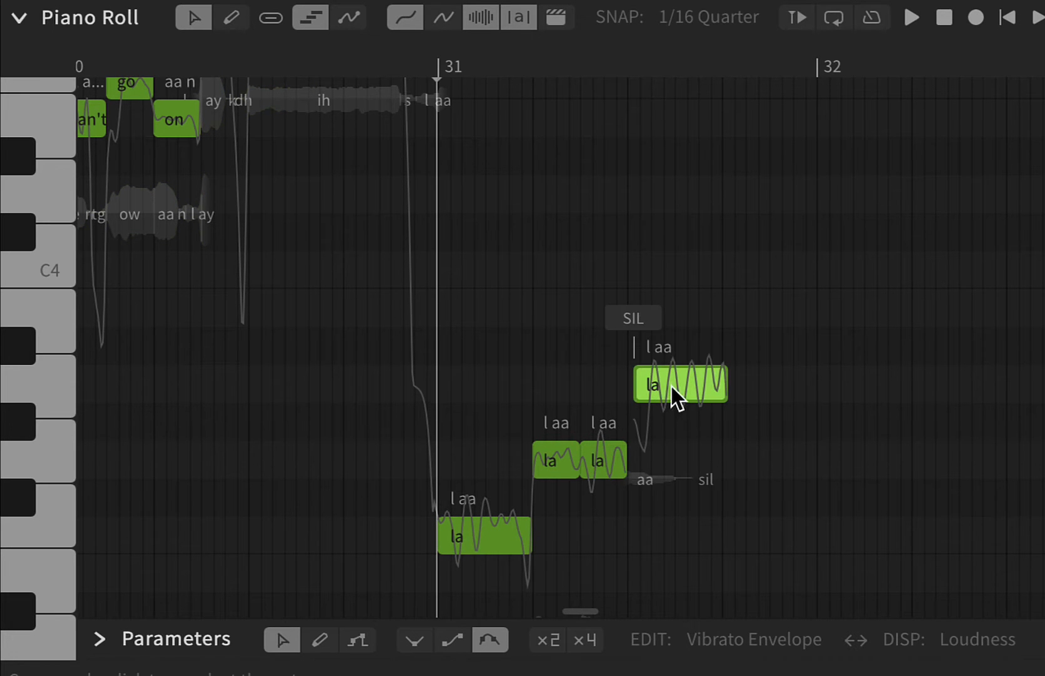
{"action": "left_click_drag", "start_coordinate": [726, 386], "coordinate": [666, 385]}
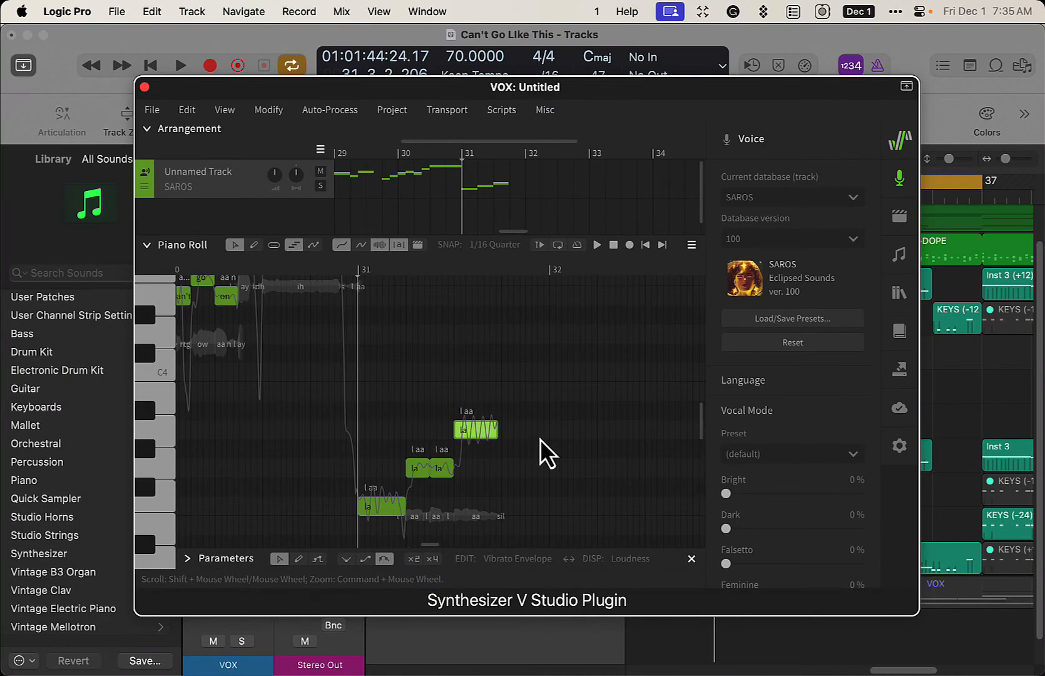
{"action": "left_click", "coordinate": [946, 394]}
{"action": "key", "text": "space"}
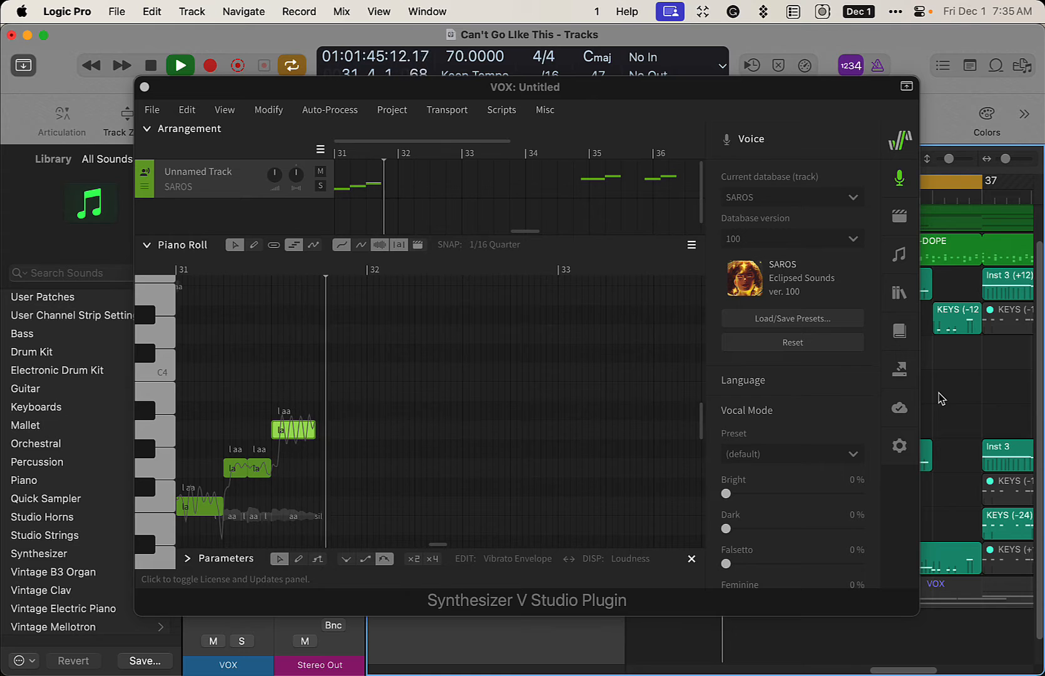
{"action": "key", "text": "space"}
Step: Enter the lyrics "you dont know me" across the four notes from bar 31, and play back the result
{"action": "double_click", "coordinate": [201, 510]}
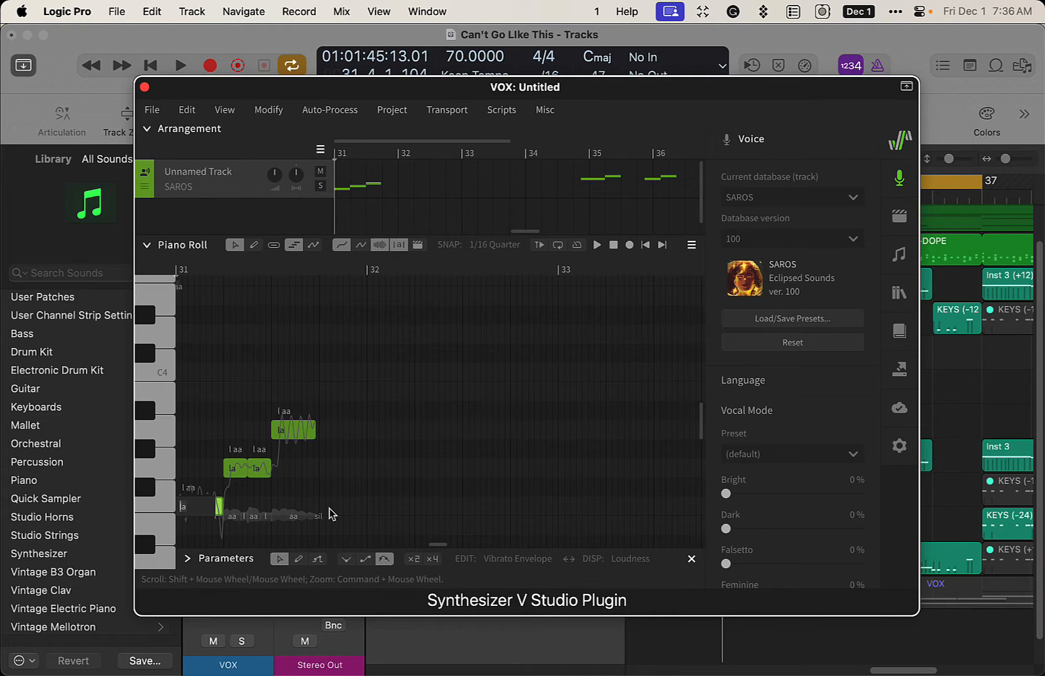
{"action": "type", "text": "you dont know"}
{"action": "key", "text": "Tab"}
{"action": "type", "text": "e"}
{"action": "key", "text": "Return"}
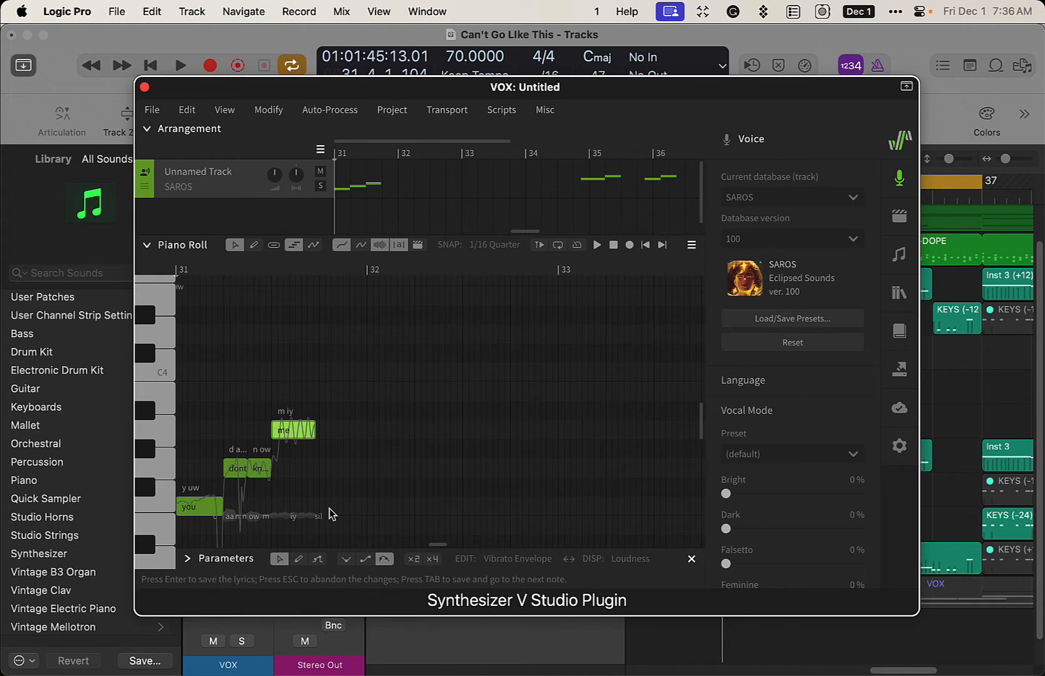
{"action": "left_click", "coordinate": [962, 400]}
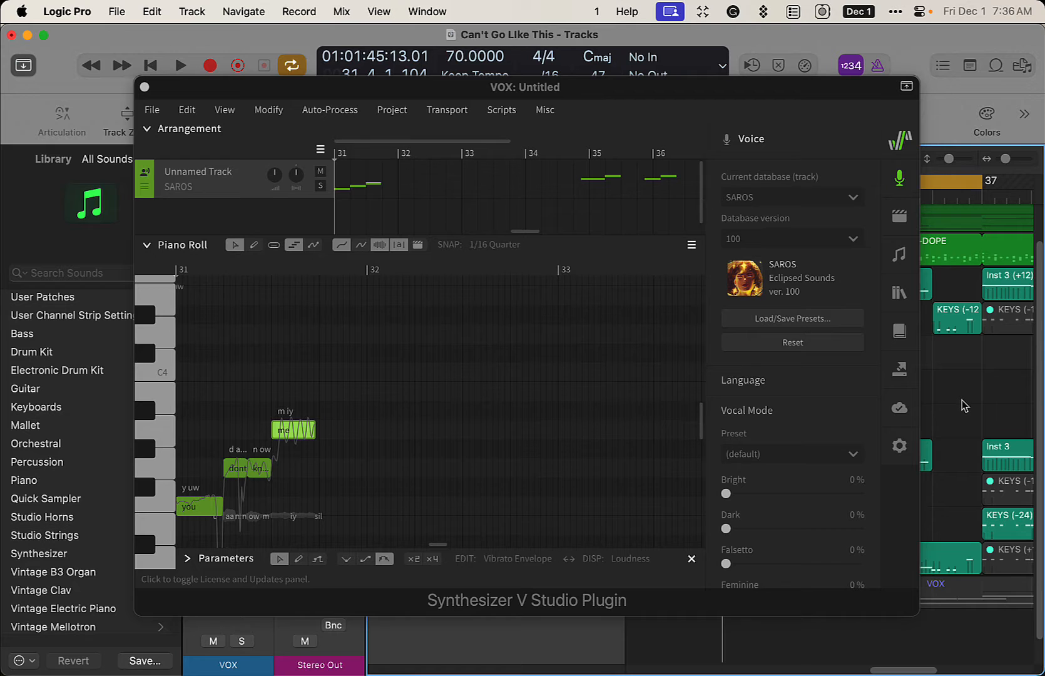
{"action": "key", "text": "space"}
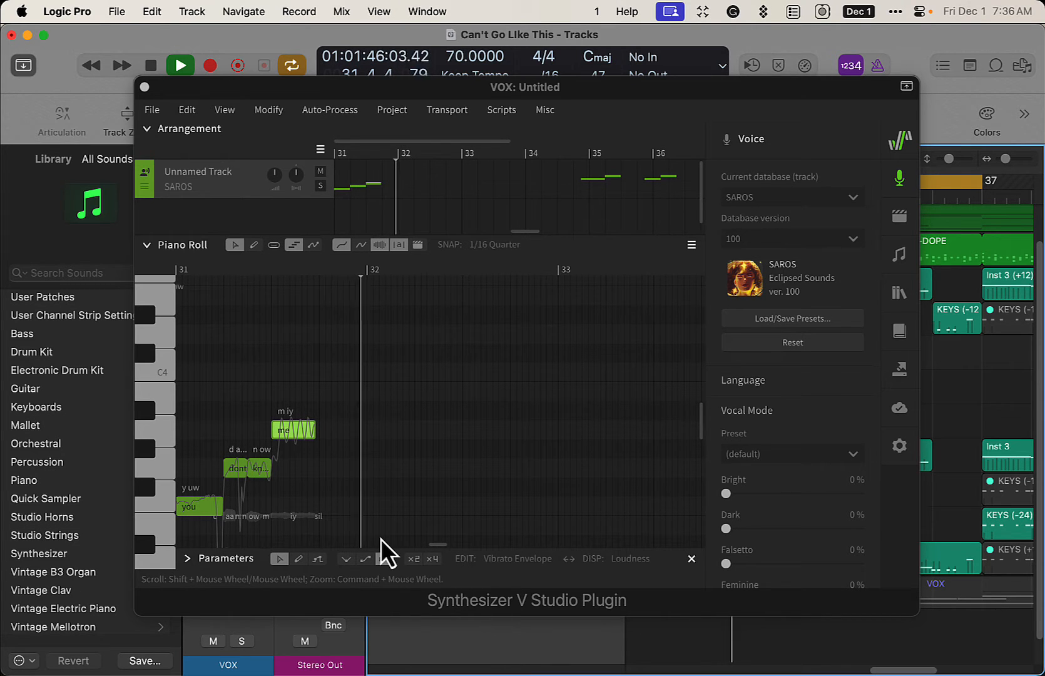
{"action": "key", "text": "space"}
Step: Shorten the project's cycle range to bars 31 to 33, moving the plug-in window aside and back, and stop playback
{"action": "left_click_drag", "start_coordinate": [733, 88], "coordinate": [769, 321]}
{"action": "left_click_drag", "start_coordinate": [689, 185], "coordinate": [786, 186]}
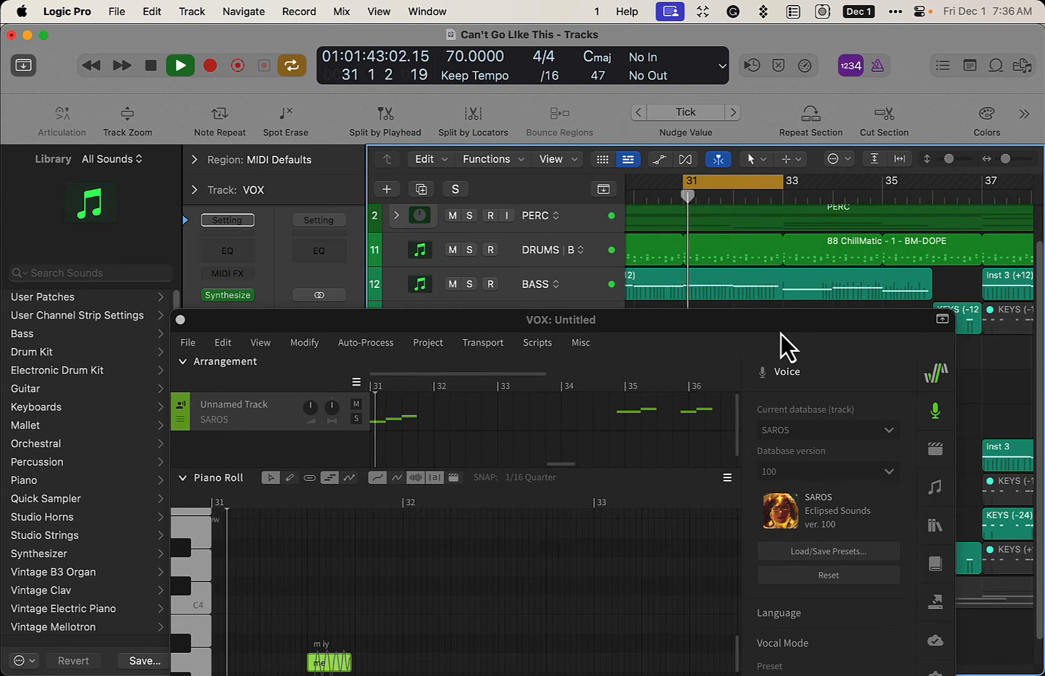
{"action": "left_click_drag", "start_coordinate": [778, 325], "coordinate": [768, 62]}
{"action": "key", "text": "space"}
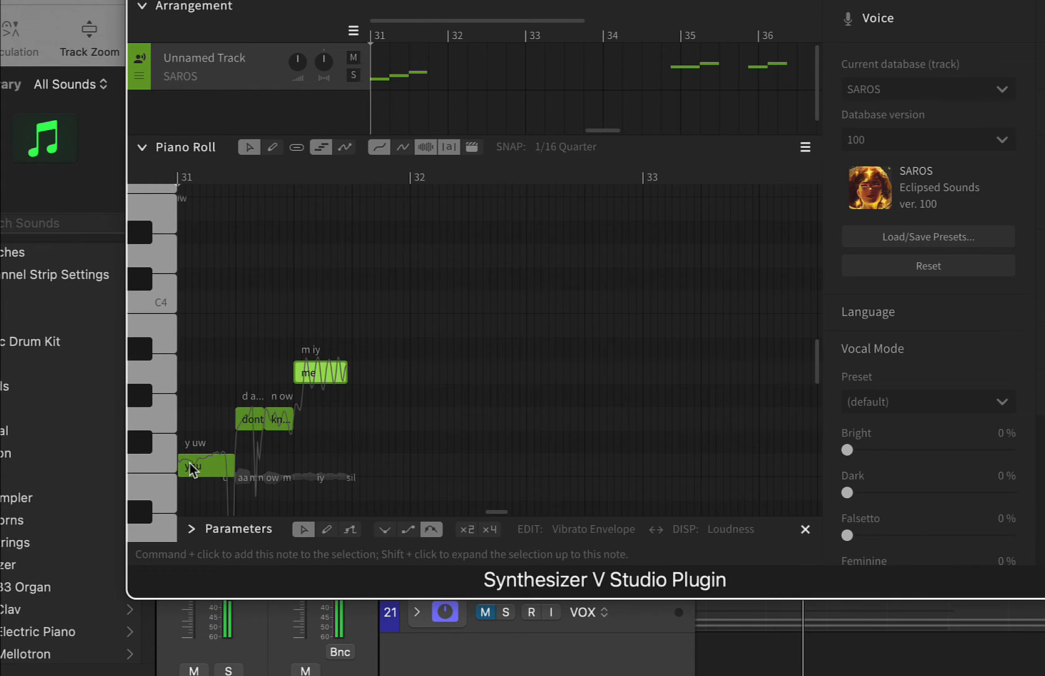
Step: Try the "you" note on A3 and on B3 at the start of bar 31, playing back each pitch
{"action": "left_click_drag", "start_coordinate": [207, 474], "coordinate": [206, 396]}
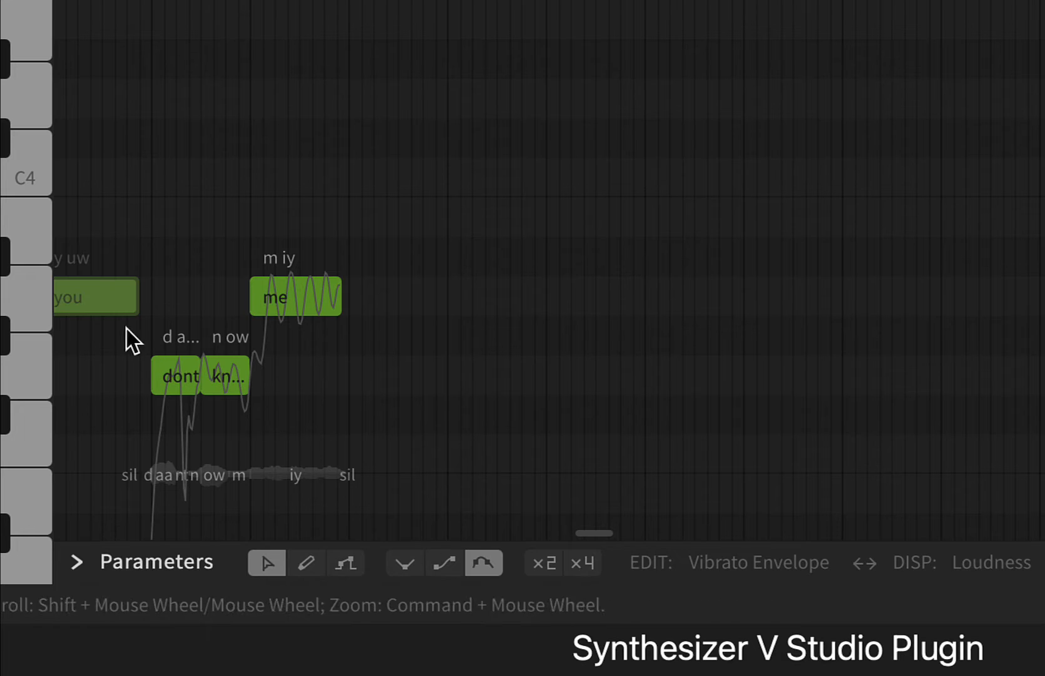
{"action": "left_click_drag", "start_coordinate": [107, 303], "coordinate": [123, 307]}
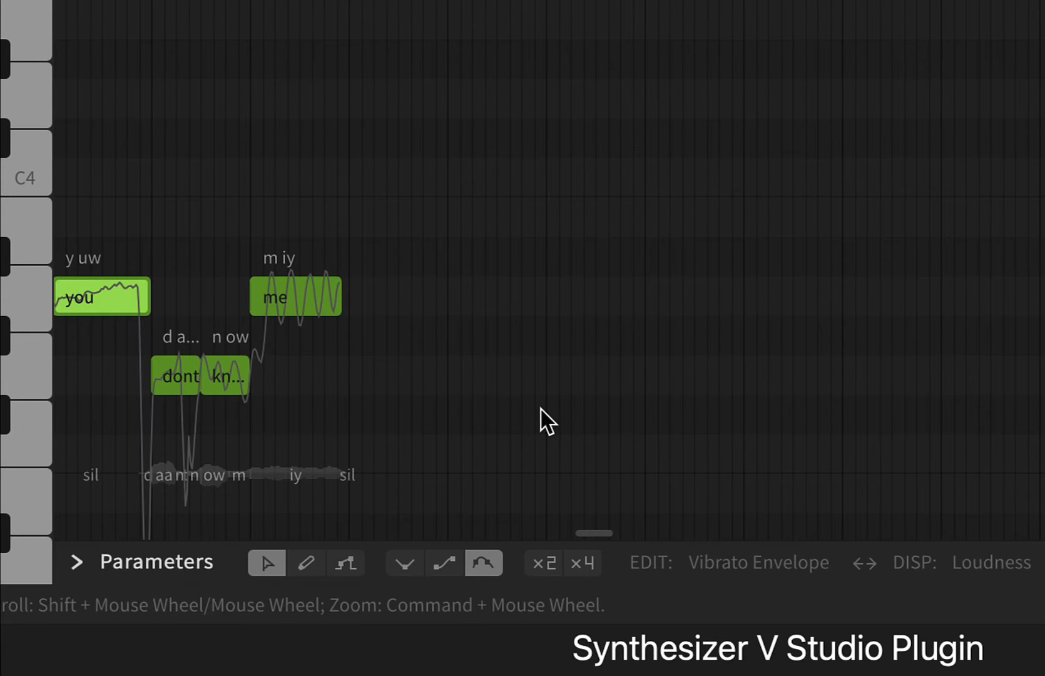
{"action": "key", "text": "space"}
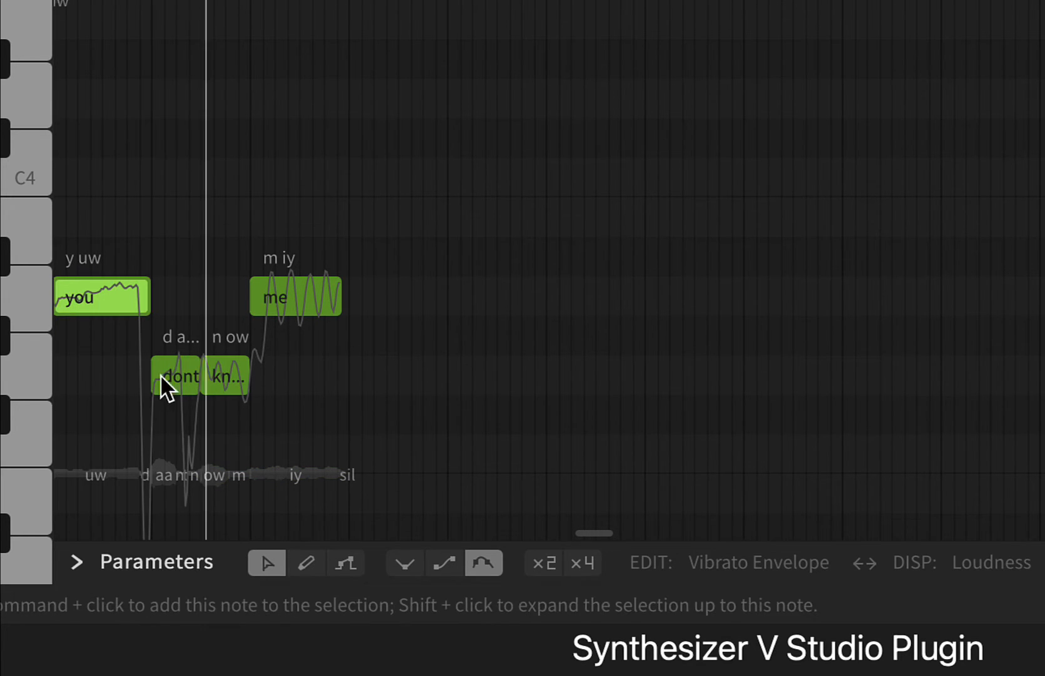
{"action": "left_click_drag", "start_coordinate": [82, 303], "coordinate": [95, 229]}
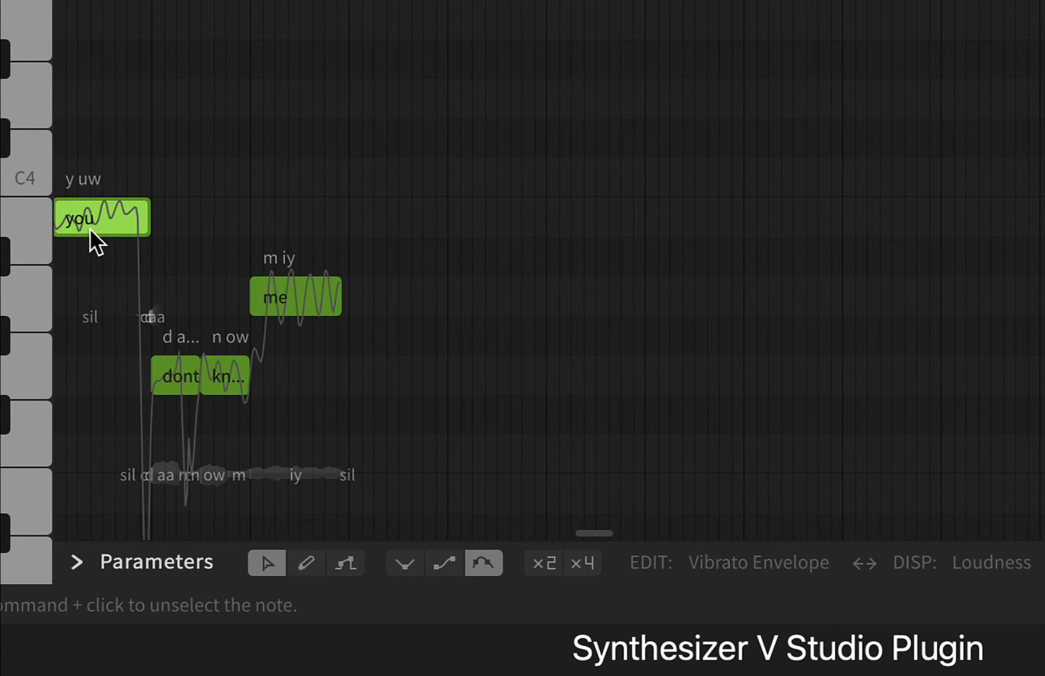
{"action": "left_click", "coordinate": [486, 392]}
{"action": "key", "text": "space"}
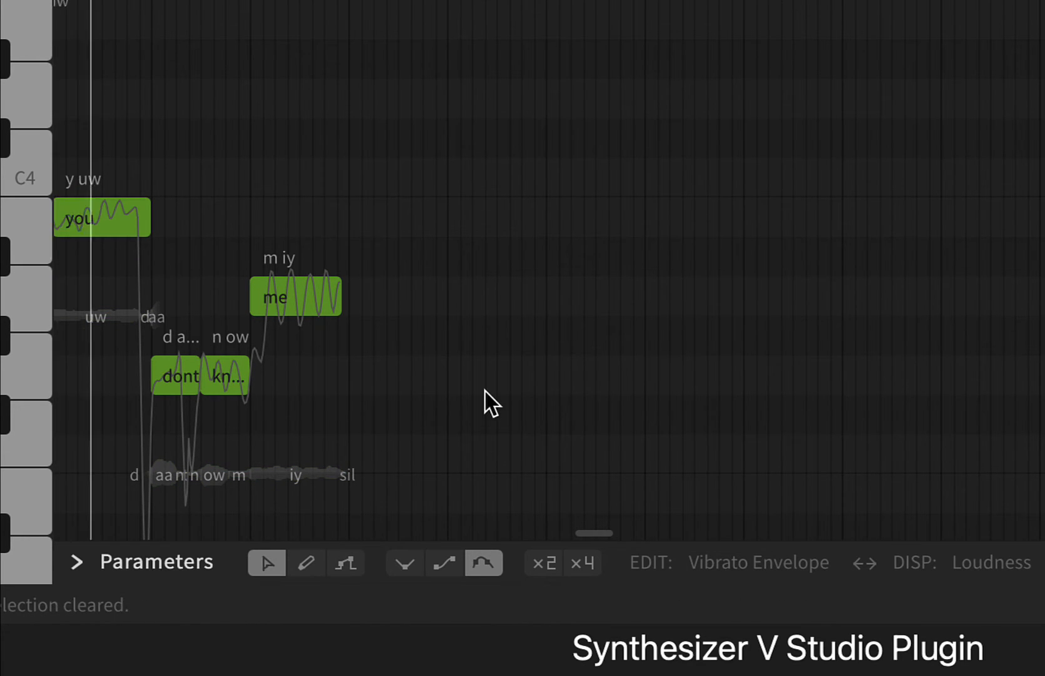
{"action": "key", "text": "space"}
Step: Correct the lyric of the second note from "dont" to "don't" and clear the note selection
{"action": "left_click", "coordinate": [179, 389]}
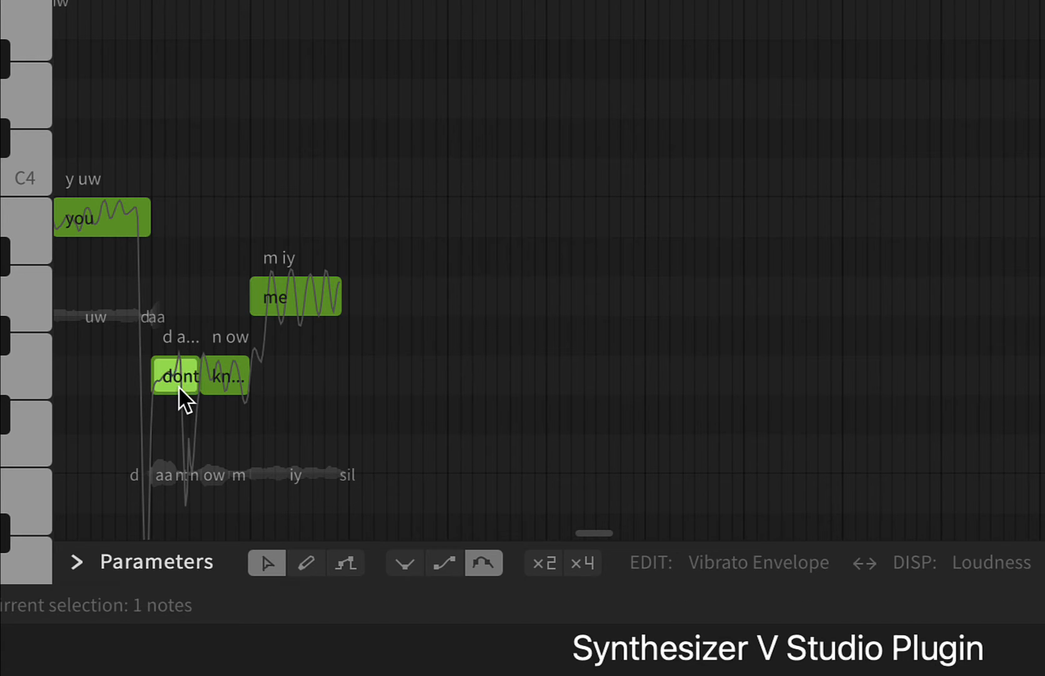
{"action": "double_click", "coordinate": [179, 390]}
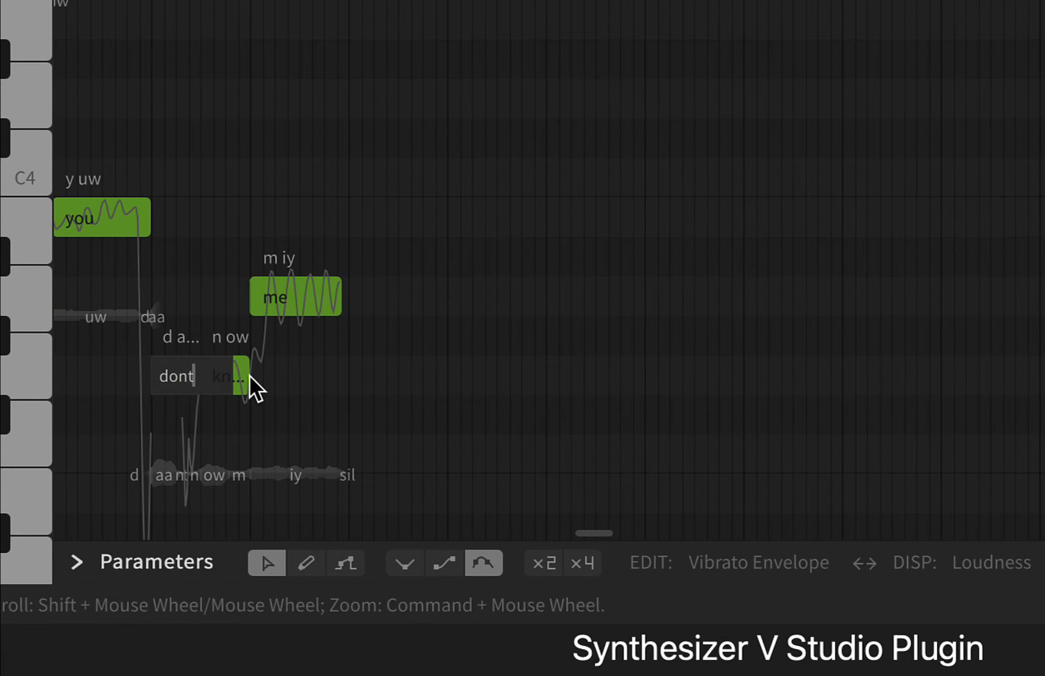
{"action": "key", "text": "BackSpace"}
{"action": "type", "text": "'"}
{"action": "key", "text": "Return"}
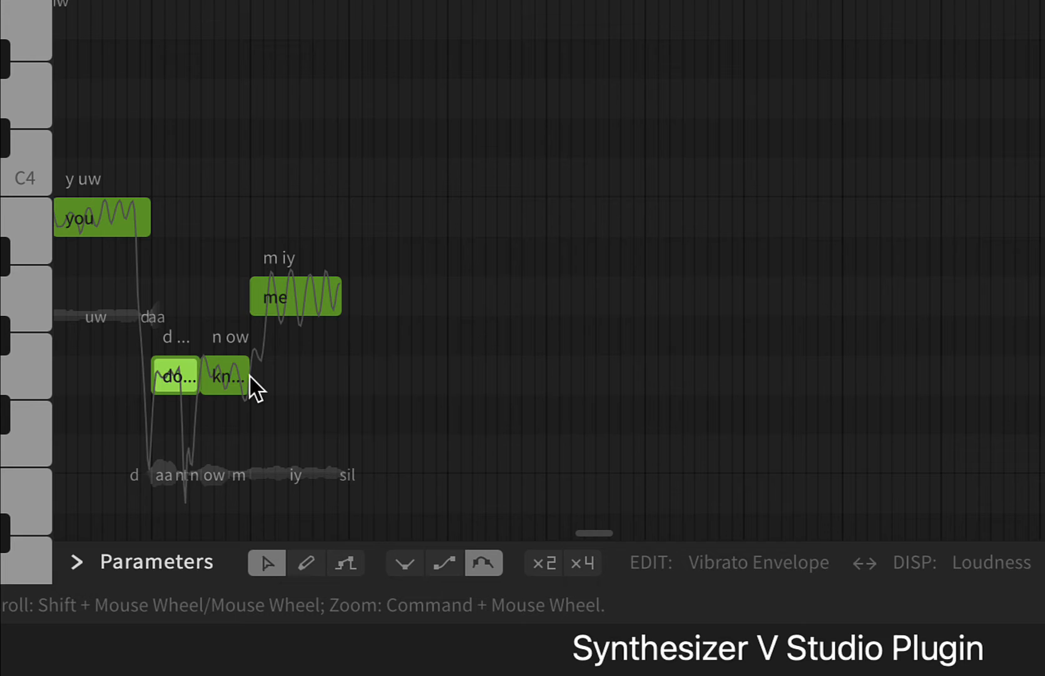
{"action": "left_click", "coordinate": [388, 360]}
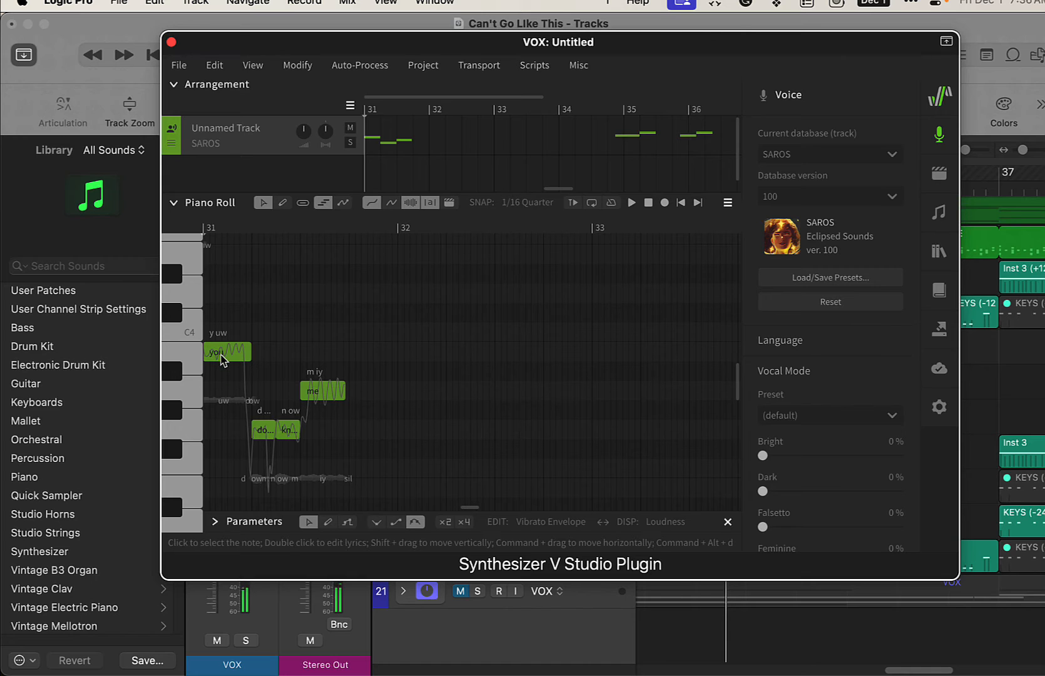
Step: Move the "you" note down to E3, align it with the start of bar 31, and play it back
{"action": "left_click_drag", "start_coordinate": [220, 354], "coordinate": [224, 489]}
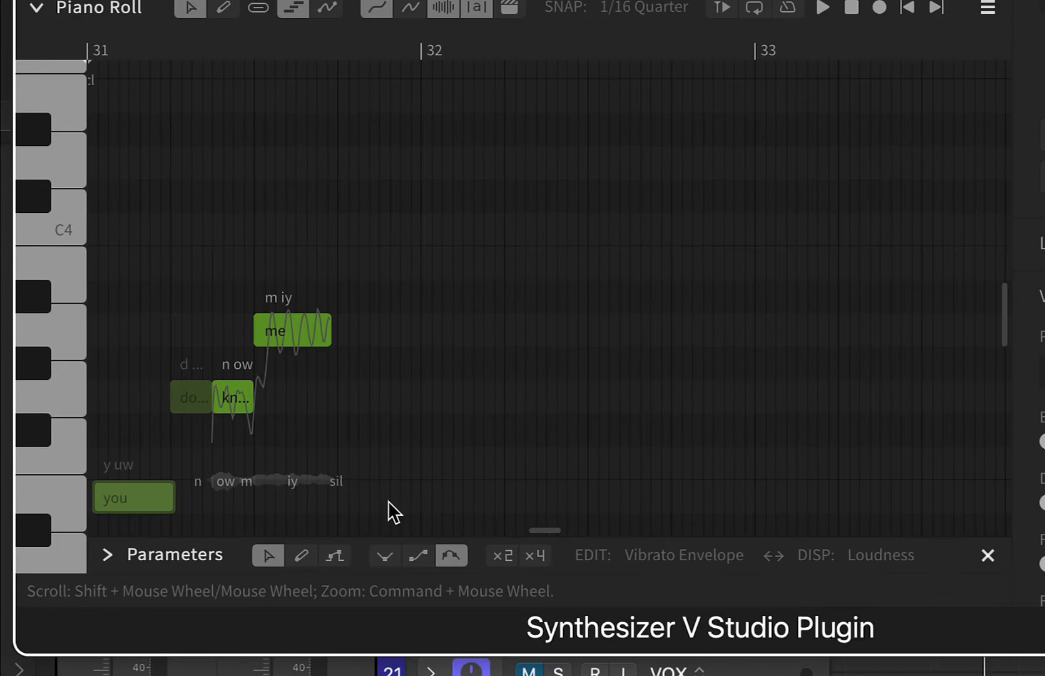
{"action": "left_click", "coordinate": [227, 487]}
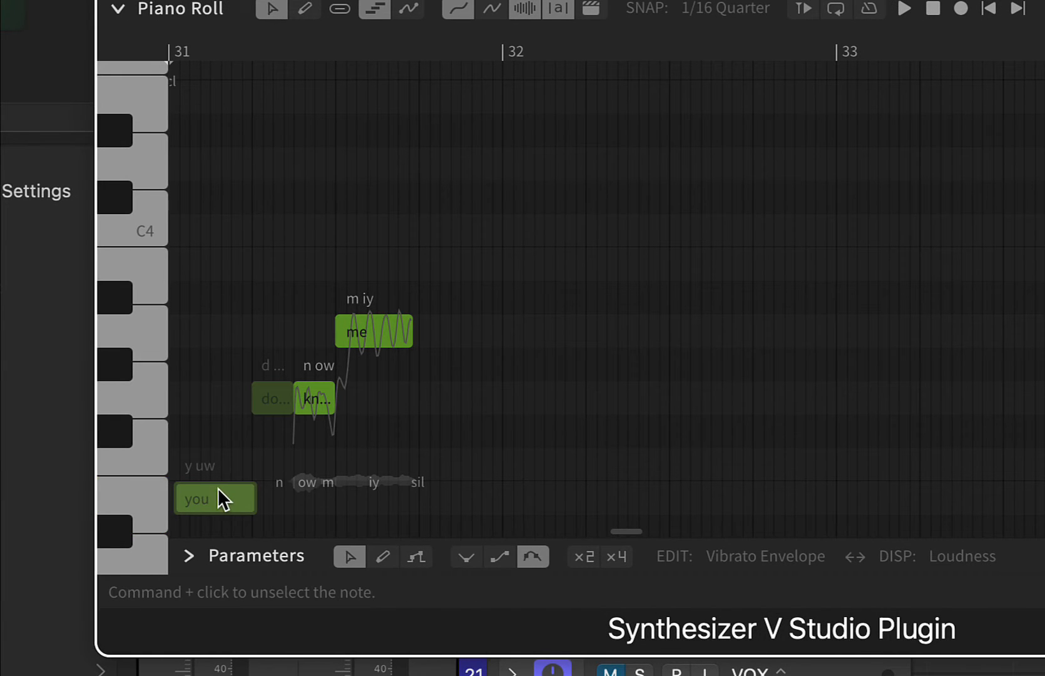
{"action": "left_click_drag", "start_coordinate": [218, 488], "coordinate": [214, 487]}
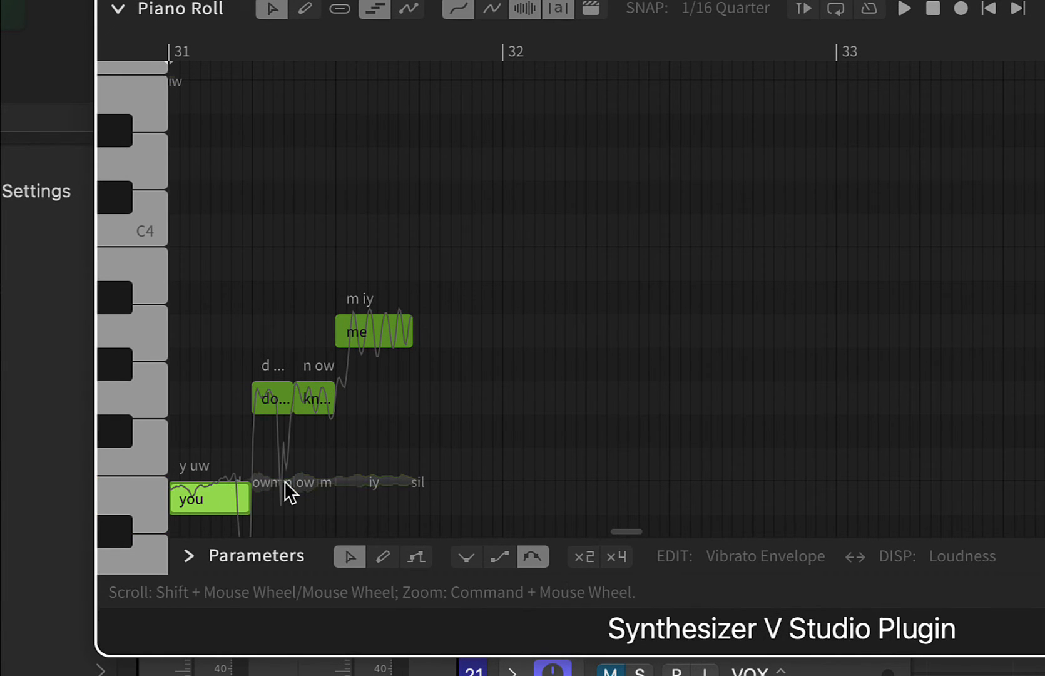
{"action": "key", "text": "space"}
{"action": "key", "text": "space"}
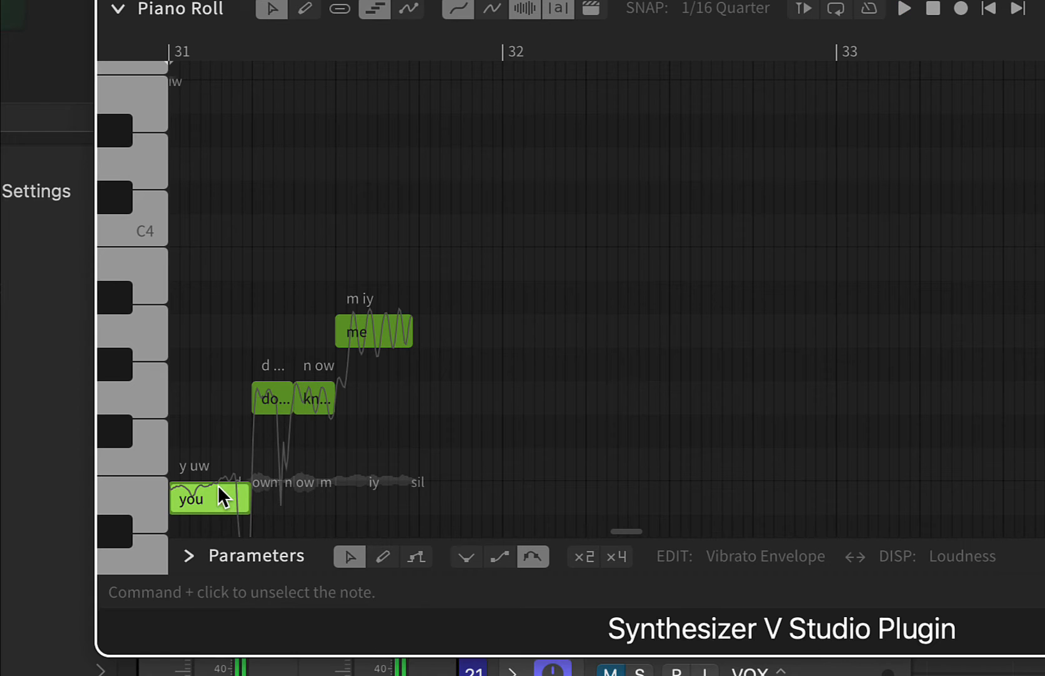
Step: Try the "you" note on F3 with a short playback, and return it to E3
{"action": "left_click_drag", "start_coordinate": [221, 495], "coordinate": [218, 469]}
{"action": "key", "text": "space"}
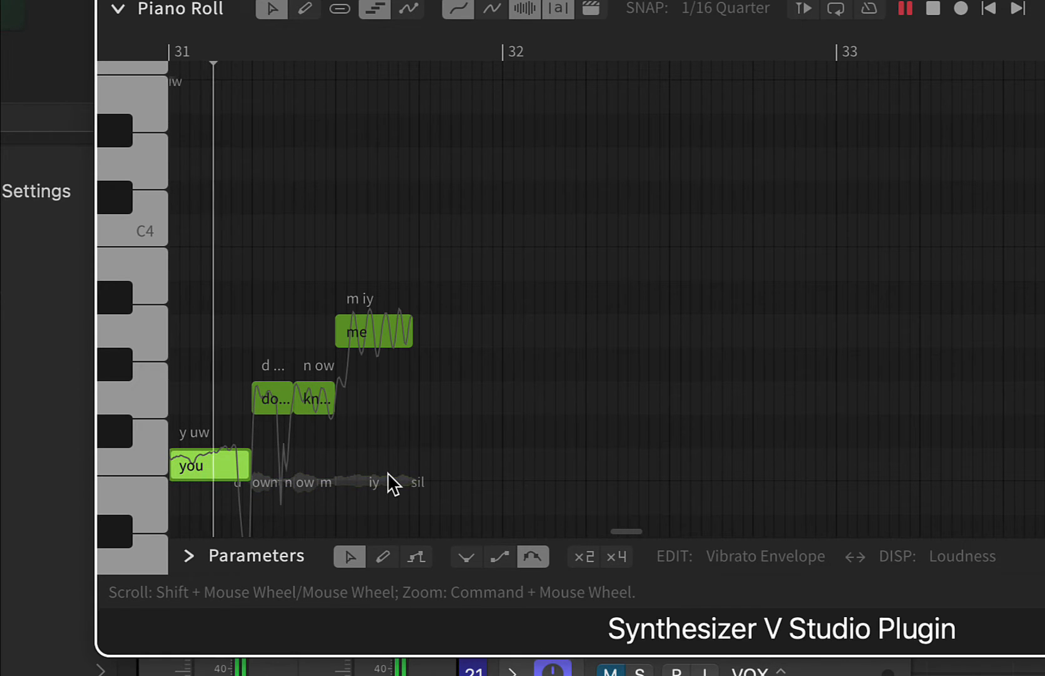
{"action": "key", "text": "space"}
{"action": "scroll", "coordinate": [387, 472], "scroll_direction": "down", "scroll_amount": 4}
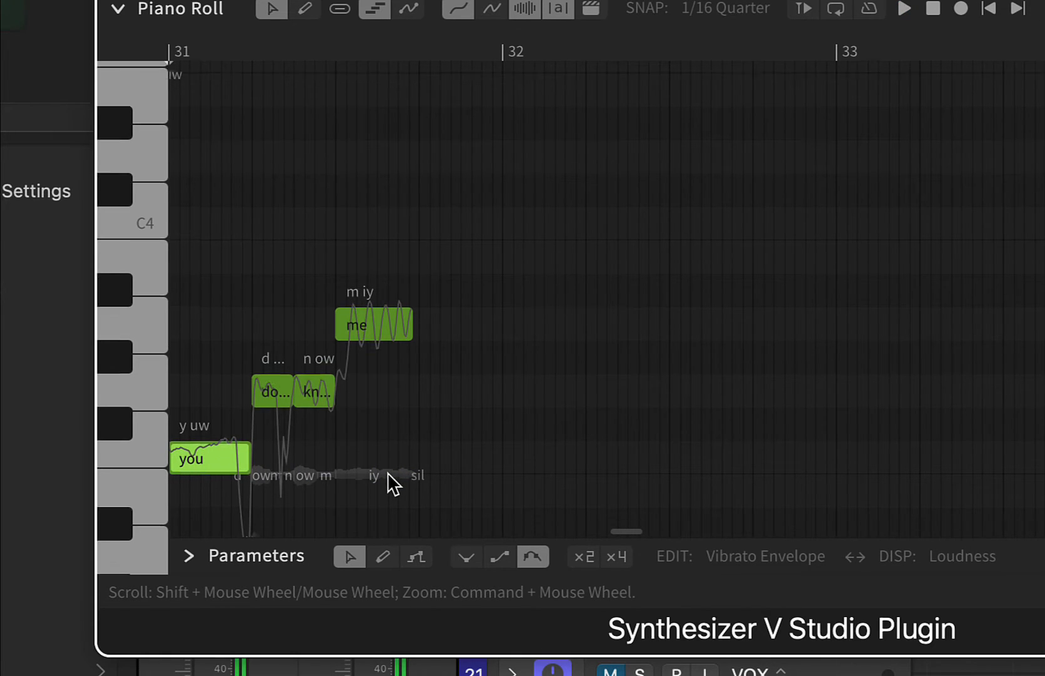
{"action": "left_click_drag", "start_coordinate": [222, 357], "coordinate": [222, 389]}
Step: Add a short note on G3 ending at bar 32, set its lyric to "no", and play back the phrase
{"action": "double_click", "coordinate": [479, 290]}
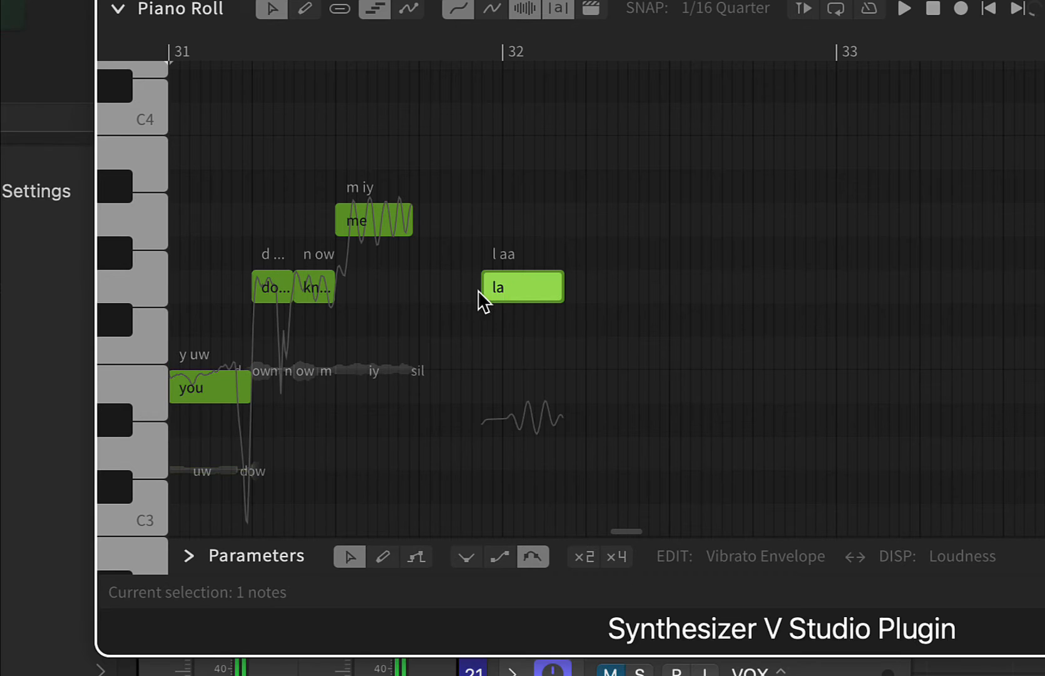
{"action": "left_click_drag", "start_coordinate": [496, 287], "coordinate": [474, 286]}
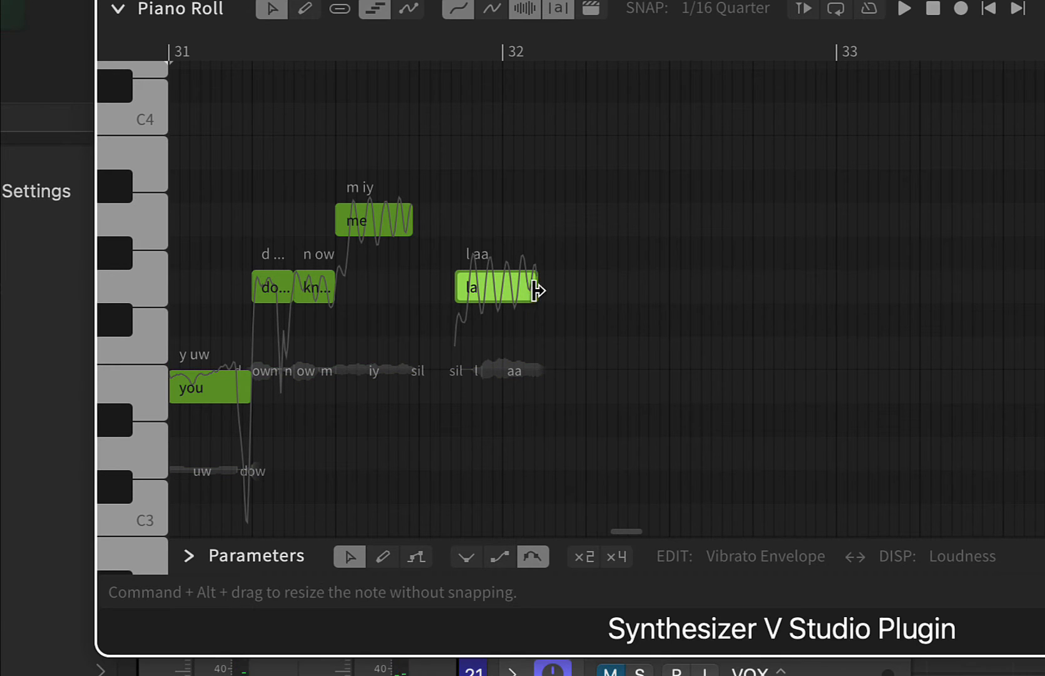
{"action": "left_click_drag", "start_coordinate": [537, 289], "coordinate": [501, 289]}
{"action": "double_click", "coordinate": [471, 289]}
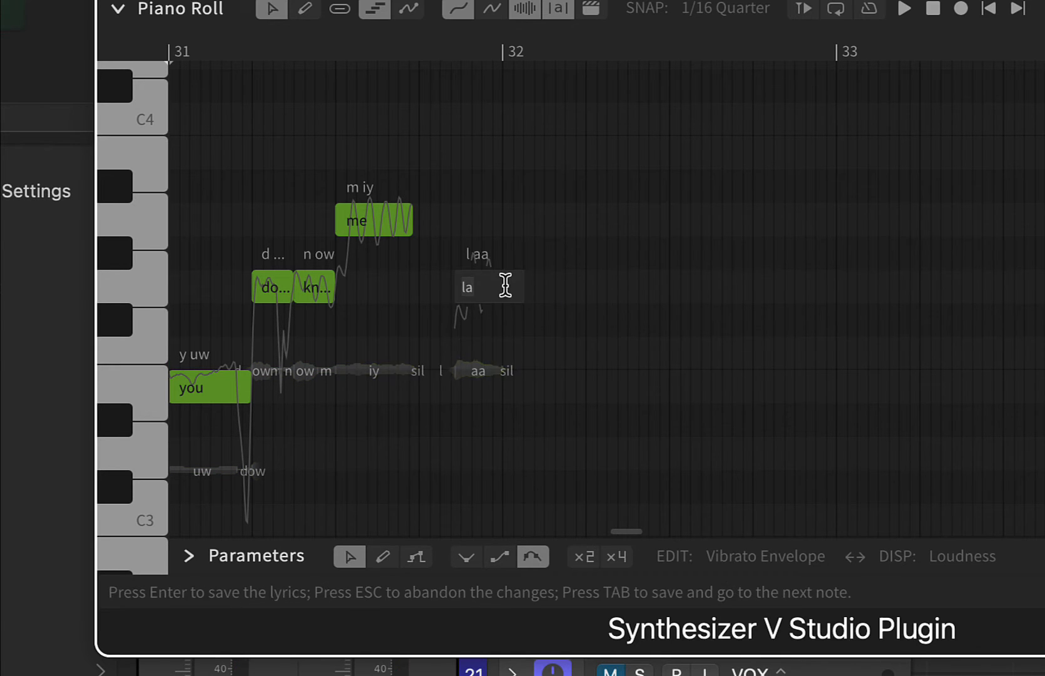
{"action": "type", "text": "no"}
{"action": "key", "text": "Return"}
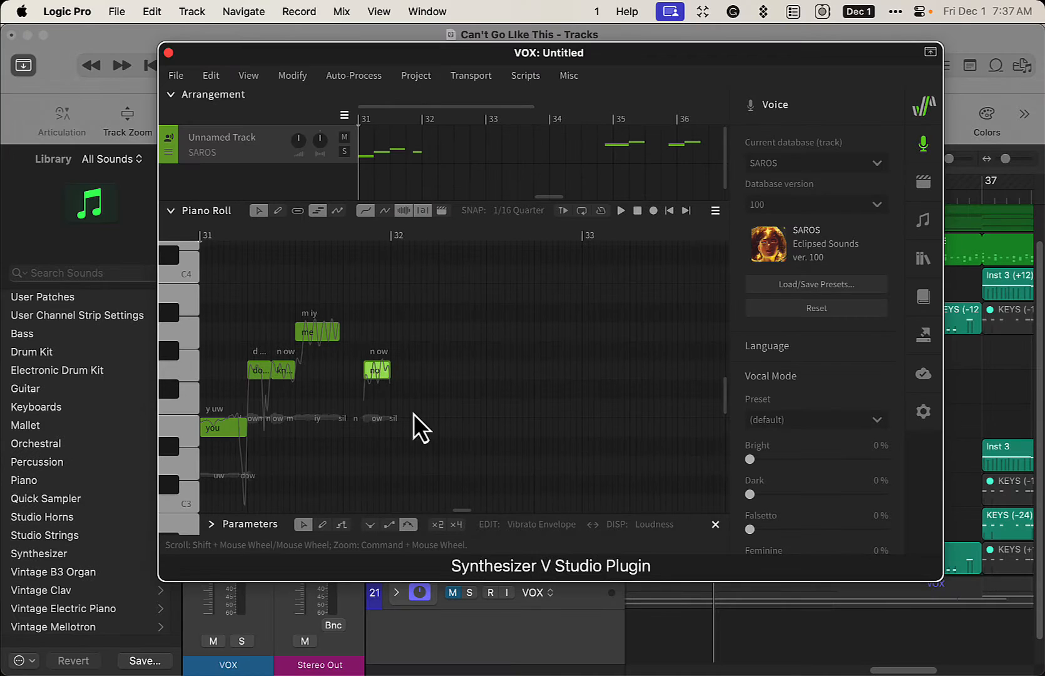
{"action": "left_click", "coordinate": [971, 383]}
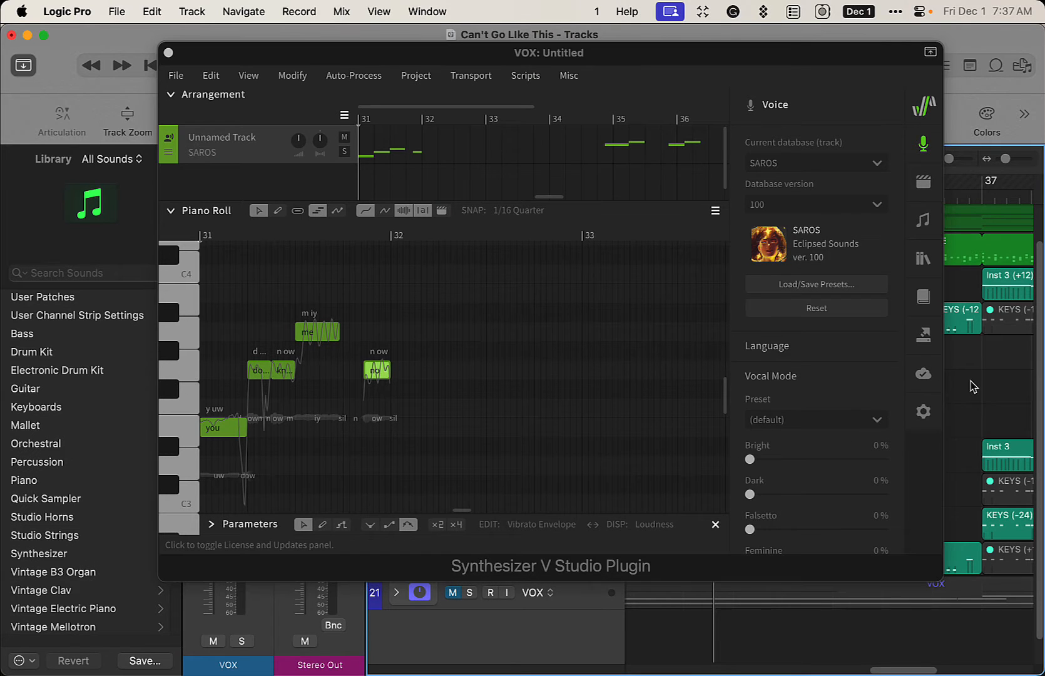
{"action": "key", "text": "space"}
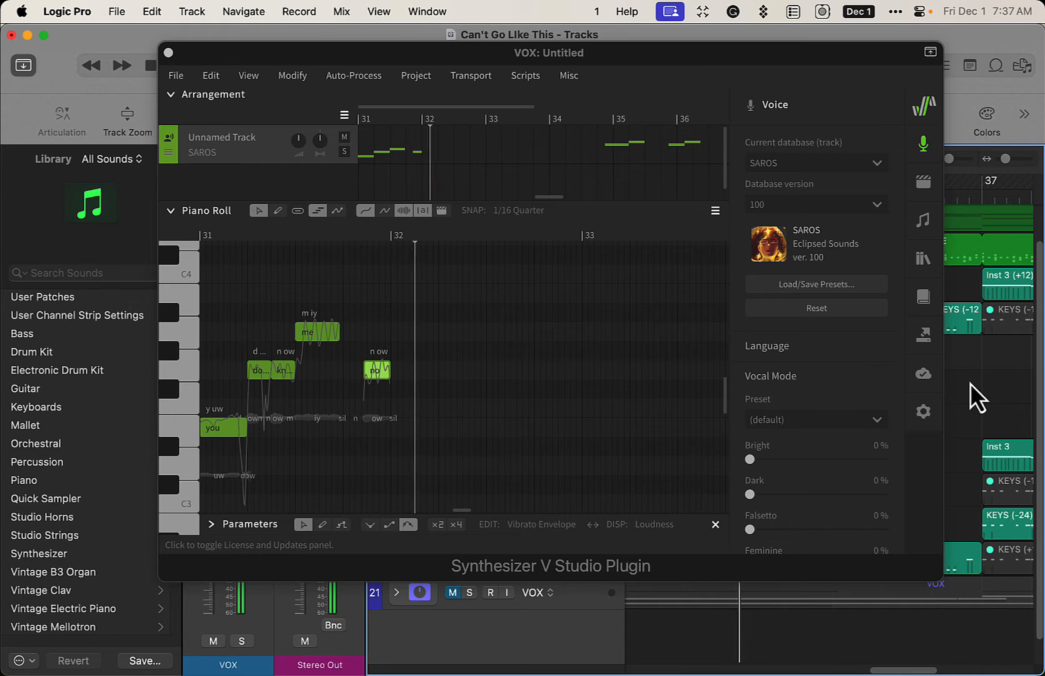
Step: Duplicate the five-note "you don't know me no" phrase so the copy starts at bar 32, and play it back
{"action": "left_click_drag", "start_coordinate": [420, 280], "coordinate": [214, 460]}
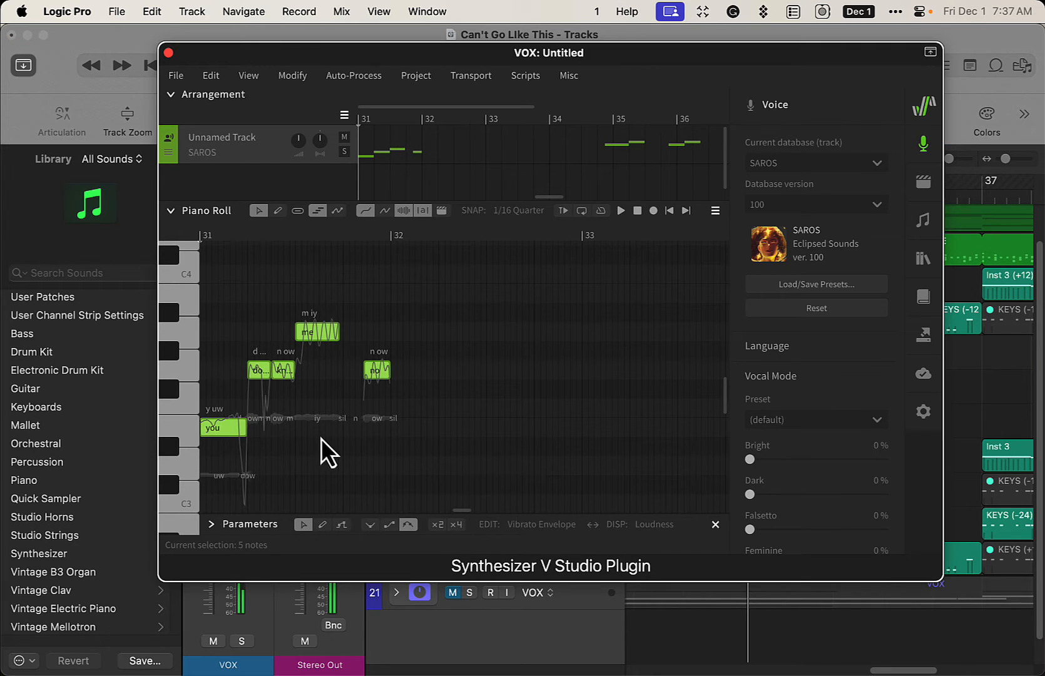
{"action": "left_click", "coordinate": [404, 241]}
{"action": "key", "text": "super+v"}
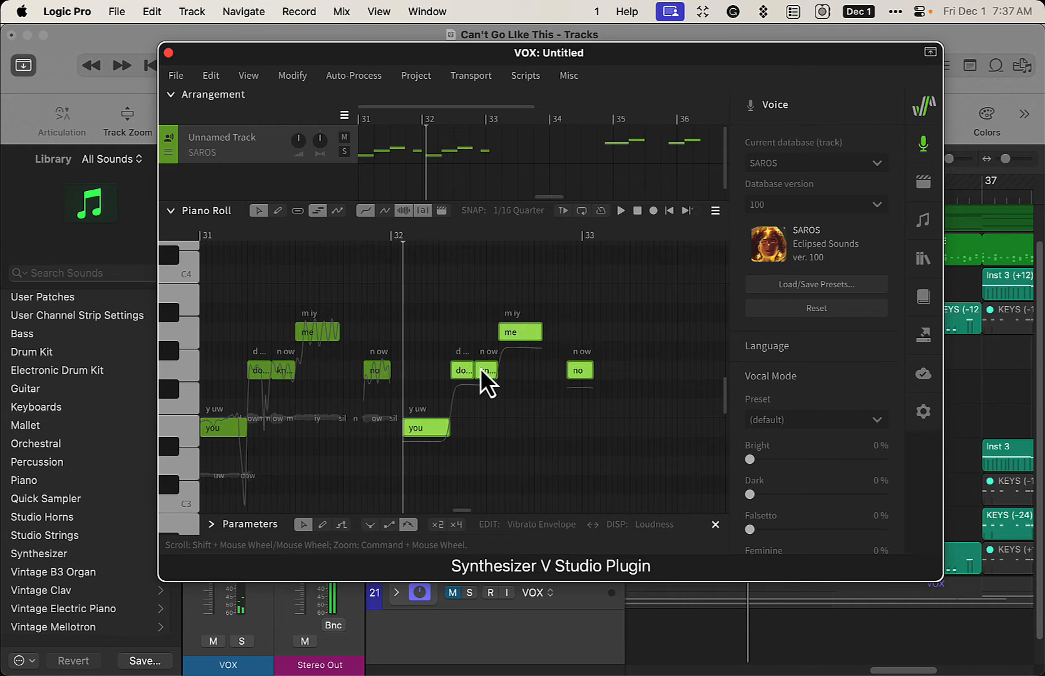
{"action": "left_click_drag", "start_coordinate": [432, 417], "coordinate": [412, 432]}
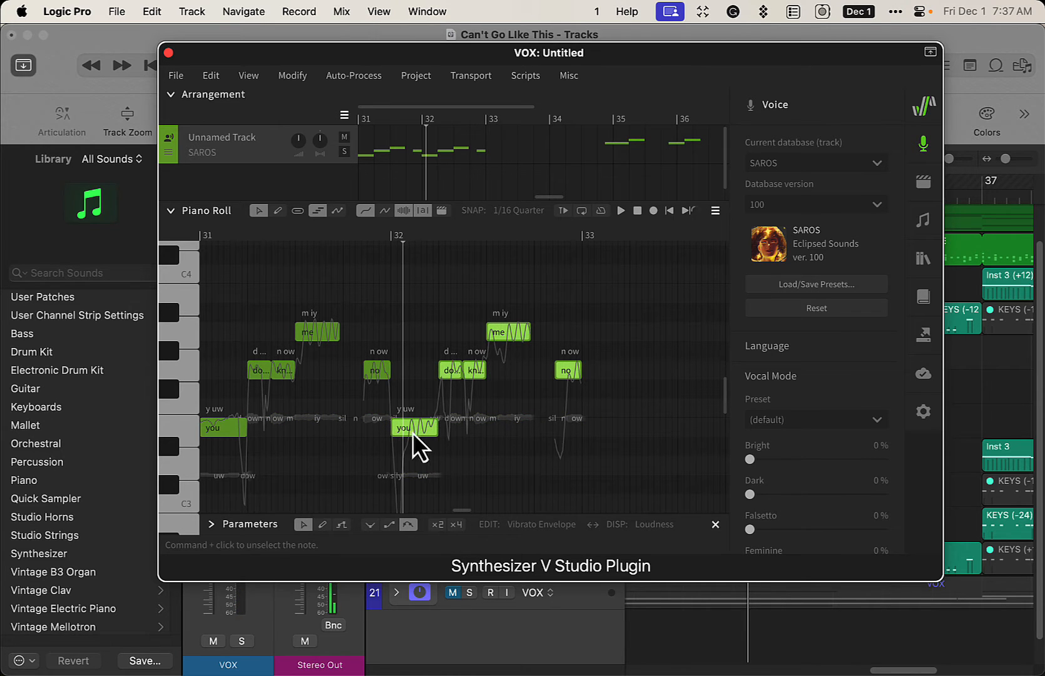
{"action": "left_click", "coordinate": [987, 373]}
{"action": "key", "text": "space"}
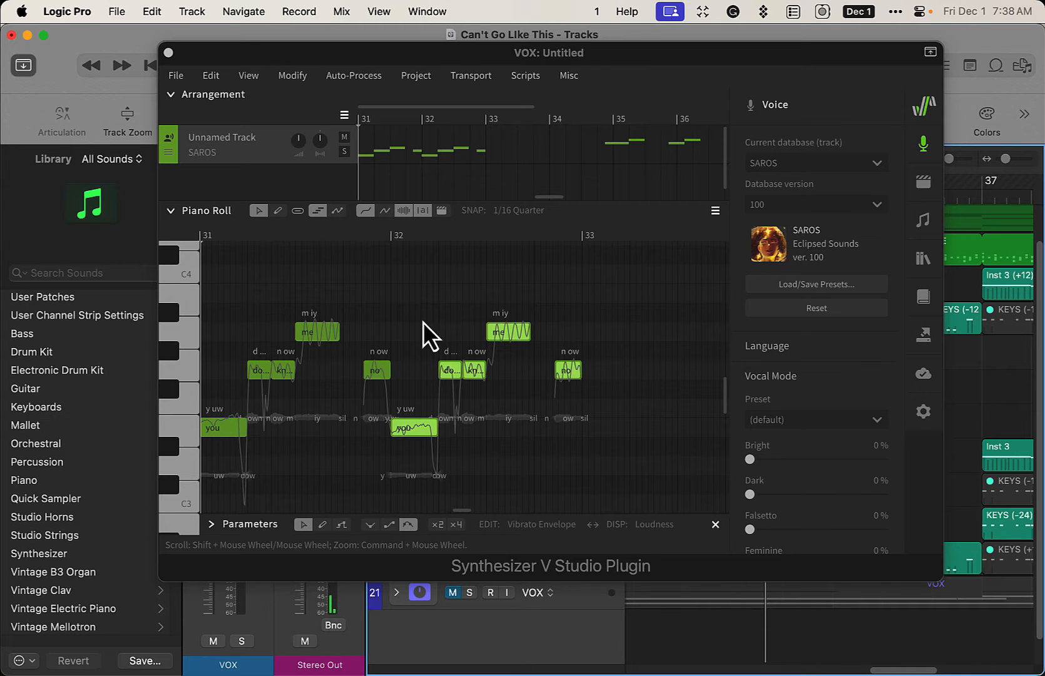
Step: Close the VOX plugin window, switch to the standalone Synthesizer V Studio Pro project "ujam lofi with vocals 3.svp", and review its tracks
{"action": "left_click", "coordinate": [176, 76]}
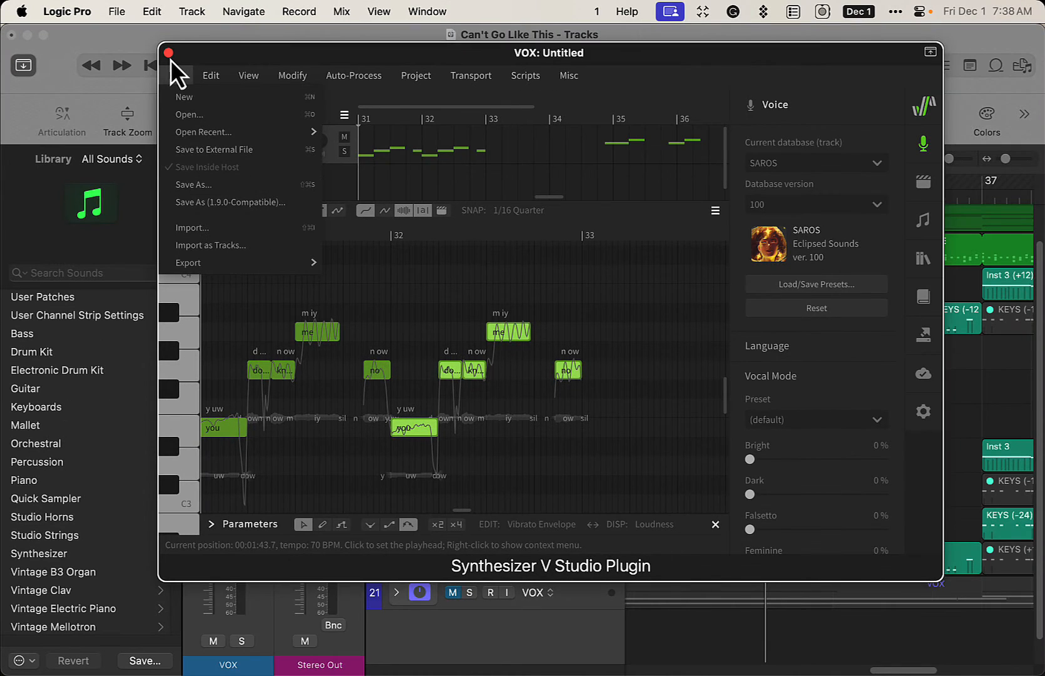
{"action": "left_click", "coordinate": [169, 54]}
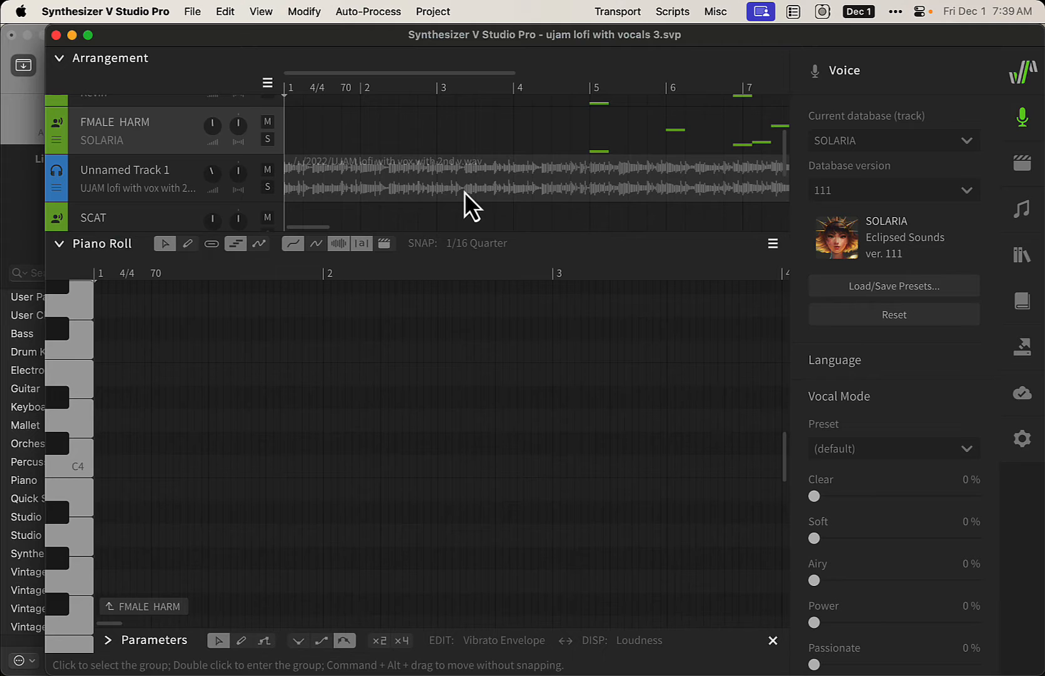
{"action": "scroll", "coordinate": [464, 192], "scroll_direction": "up", "scroll_amount": 3}
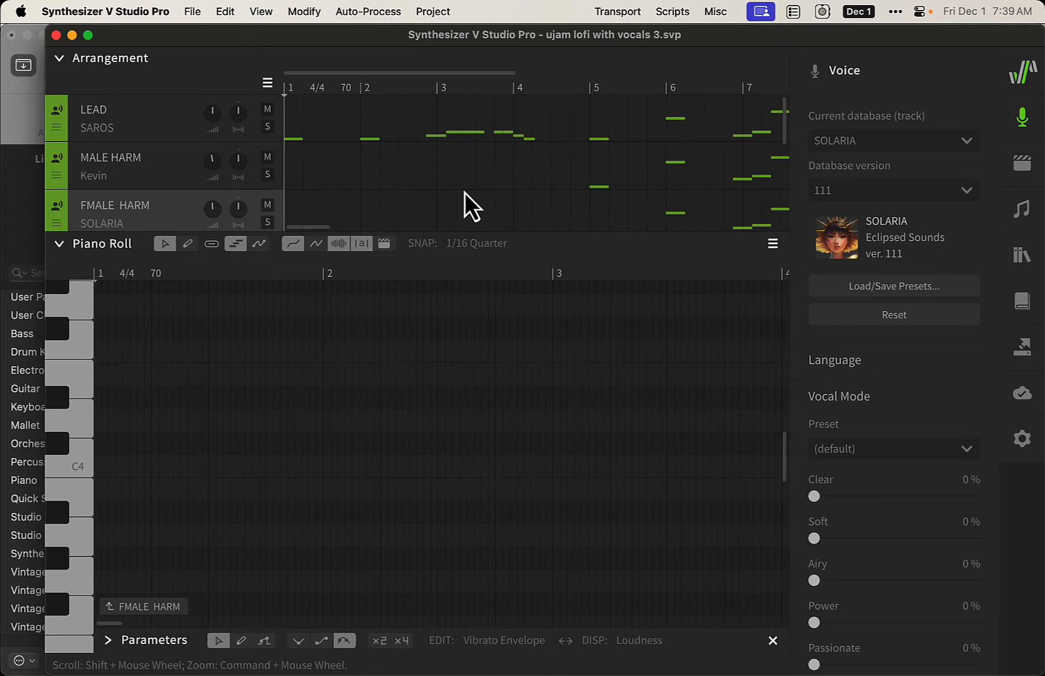
{"action": "scroll", "coordinate": [464, 192], "scroll_direction": "down", "scroll_amount": 5}
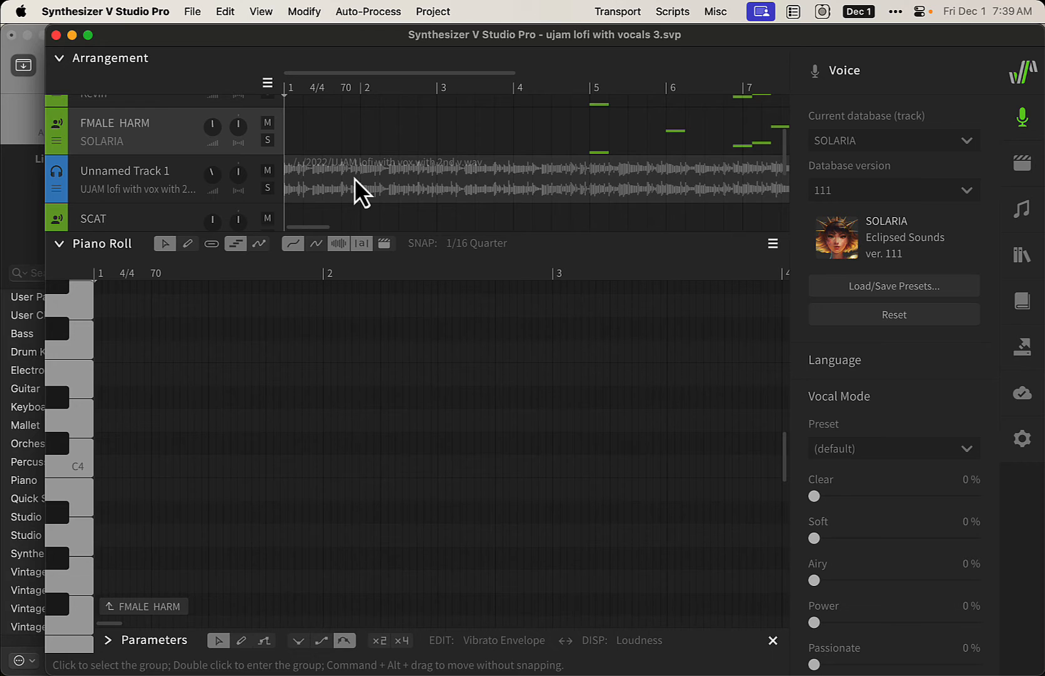
{"action": "scroll", "coordinate": [368, 193], "scroll_direction": "up", "scroll_amount": 5}
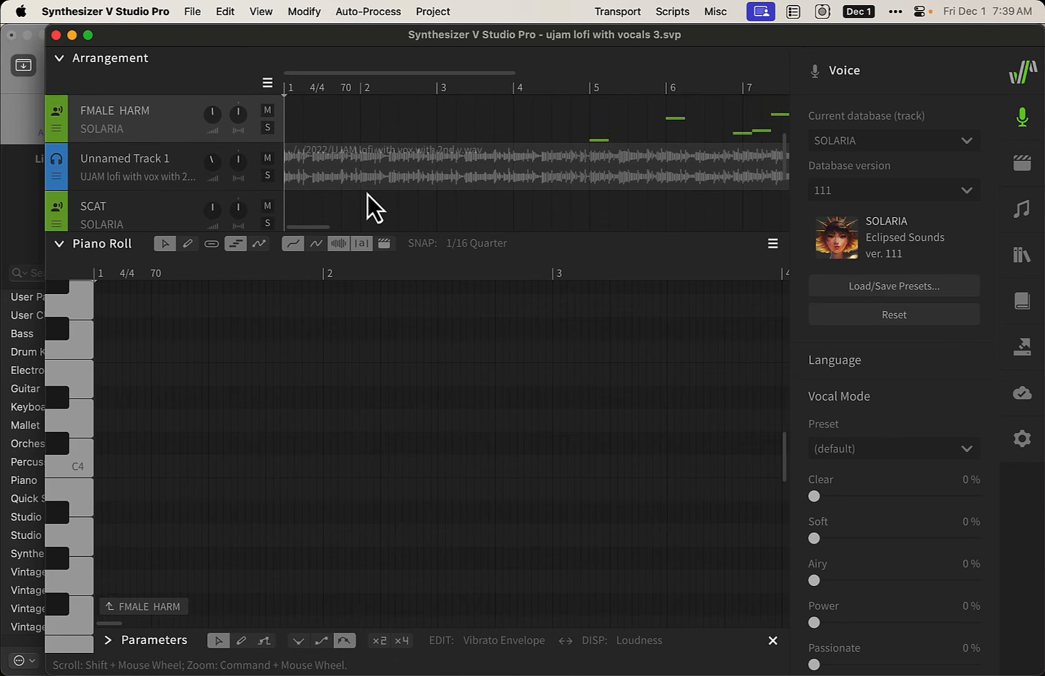
{"action": "left_click", "coordinate": [164, 117]}
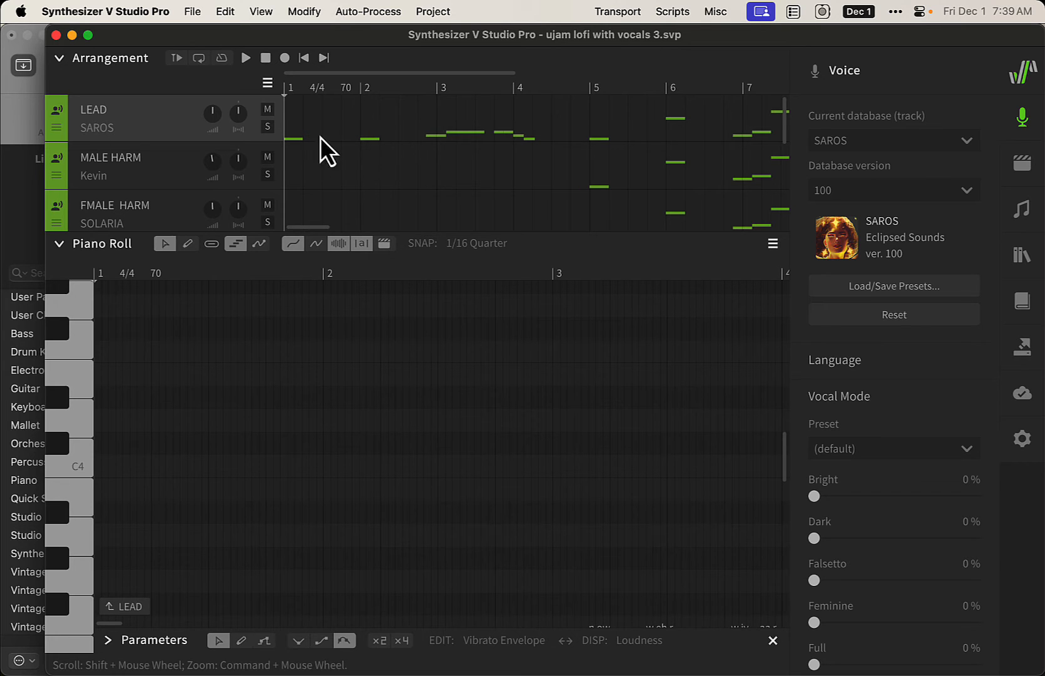
{"action": "scroll", "coordinate": [370, 185], "scroll_direction": "down", "scroll_amount": 3}
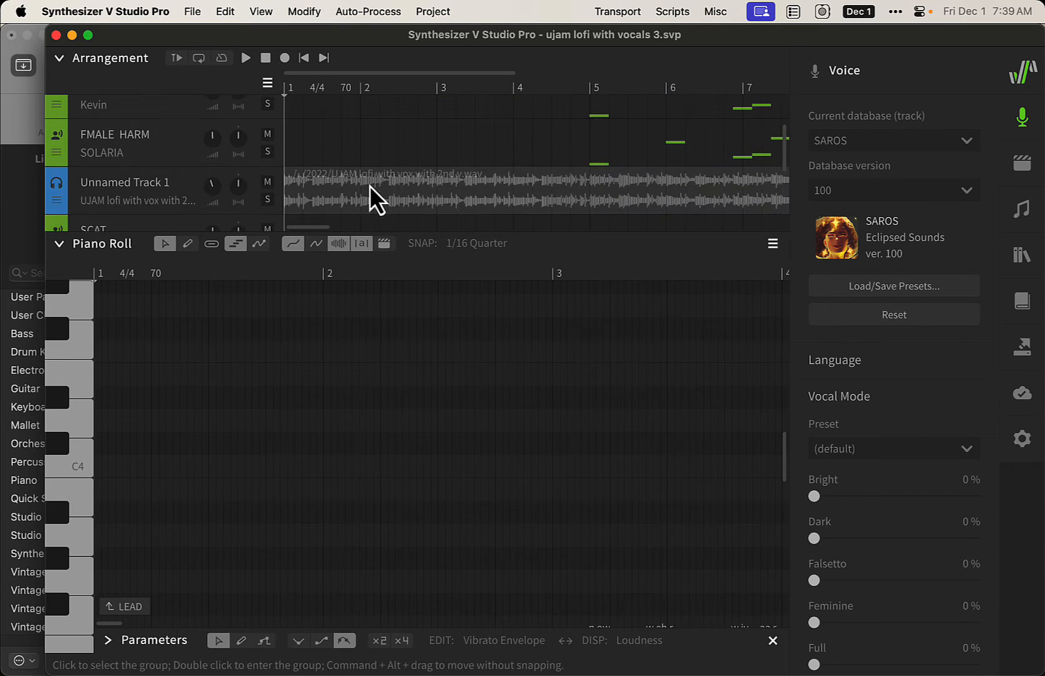
{"action": "scroll", "coordinate": [398, 202], "scroll_direction": "up", "scroll_amount": 4}
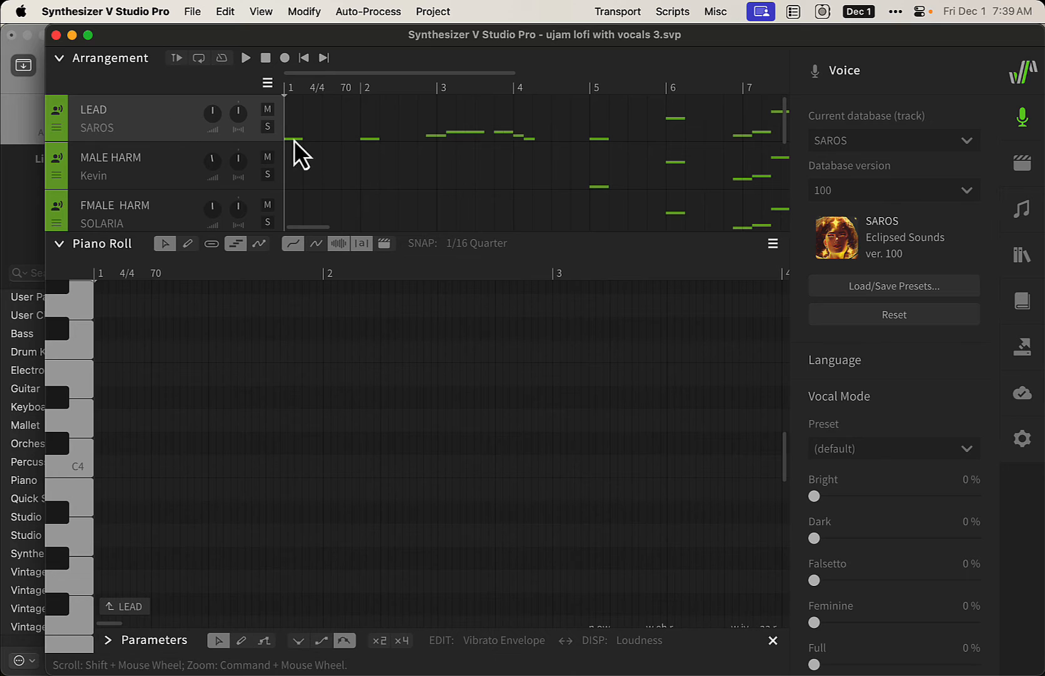
Step: Solo the LEAD track, look at the MALE HARM and FMALE HARM tracks, and return to the LEAD track
{"action": "left_click", "coordinate": [268, 126]}
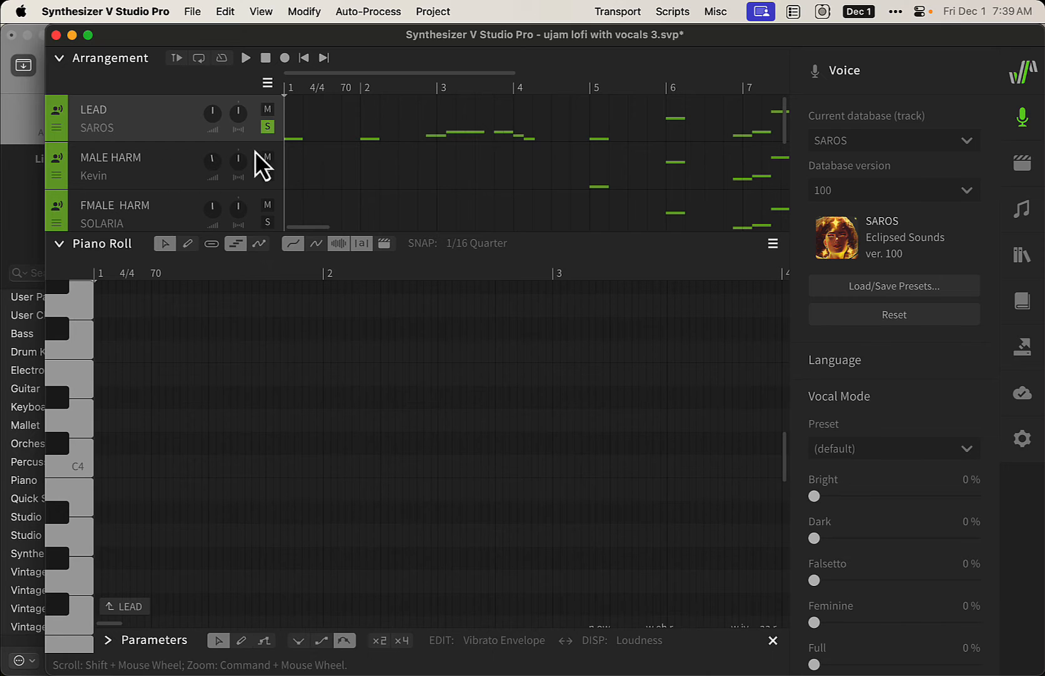
{"action": "right_click", "coordinate": [166, 119]}
{"action": "left_click", "coordinate": [135, 118]}
{"action": "left_click", "coordinate": [147, 167]}
{"action": "scroll", "coordinate": [175, 190], "scroll_direction": "down", "scroll_amount": 1}
{"action": "left_click", "coordinate": [159, 196]}
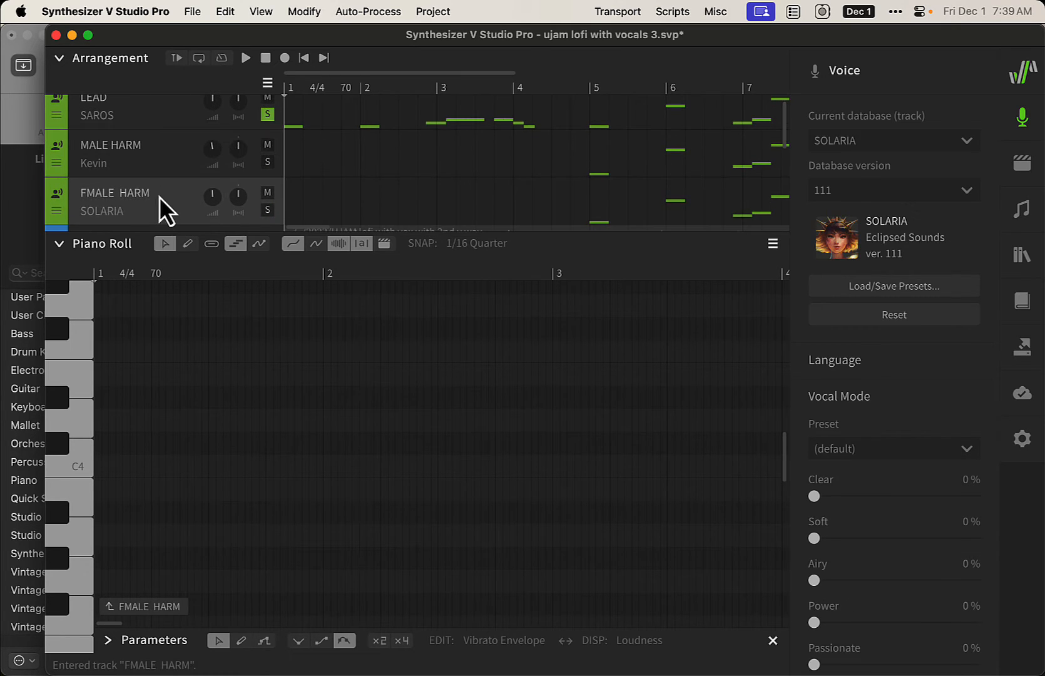
{"action": "scroll", "coordinate": [163, 146], "scroll_direction": "up", "scroll_amount": 1}
{"action": "left_click", "coordinate": [165, 132]}
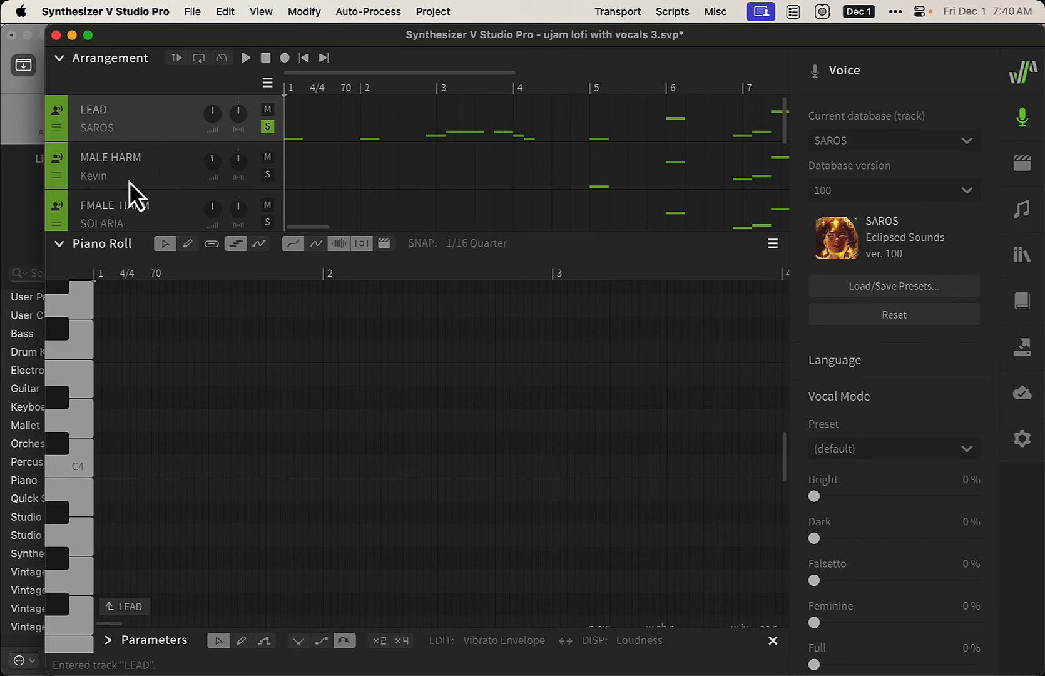
{"action": "scroll", "coordinate": [195, 185], "scroll_direction": "down", "scroll_amount": 3}
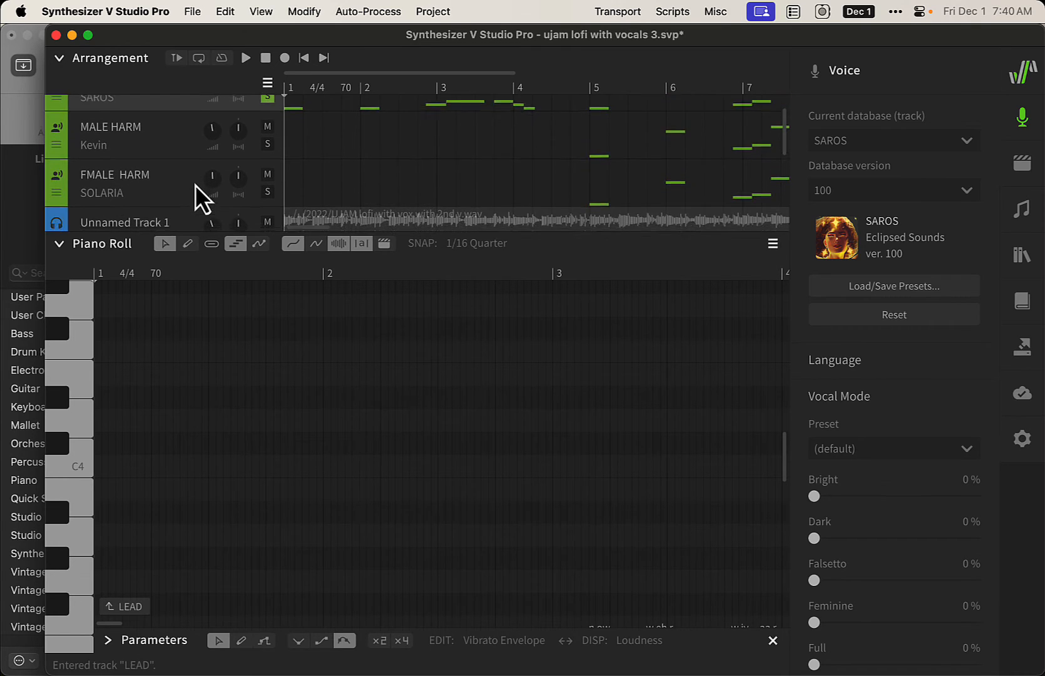
{"action": "scroll", "coordinate": [213, 183], "scroll_direction": "up", "scroll_amount": 3}
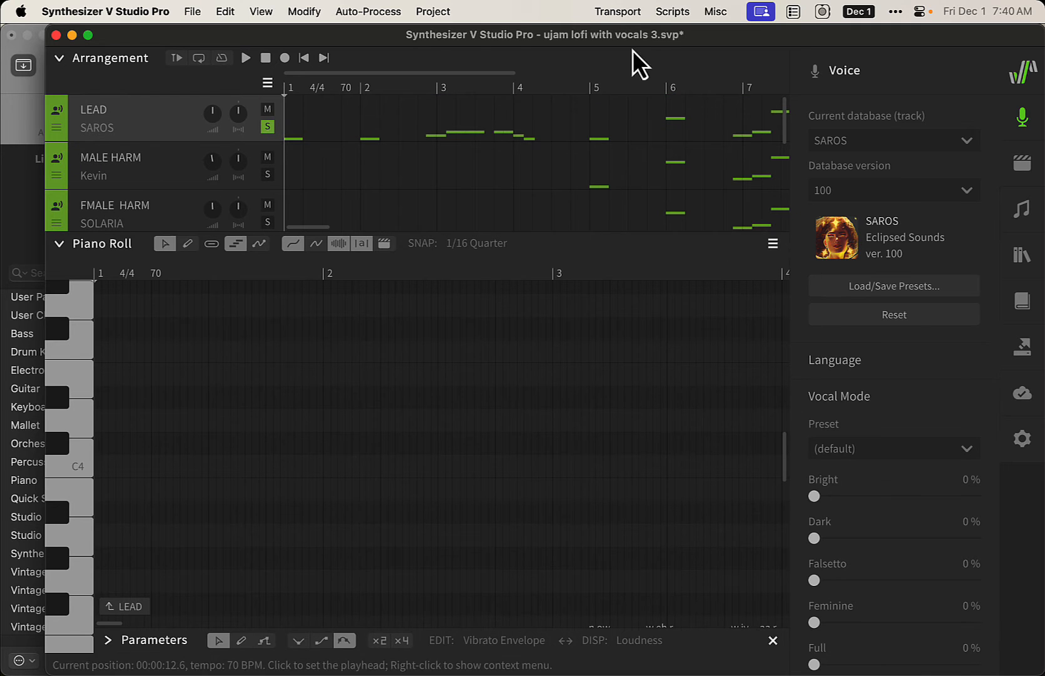
Step: Move the Synthesizer V Studio Pro window aside and switch back to the Logic Pro project
{"action": "left_click_drag", "start_coordinate": [652, 42], "coordinate": [637, 42]}
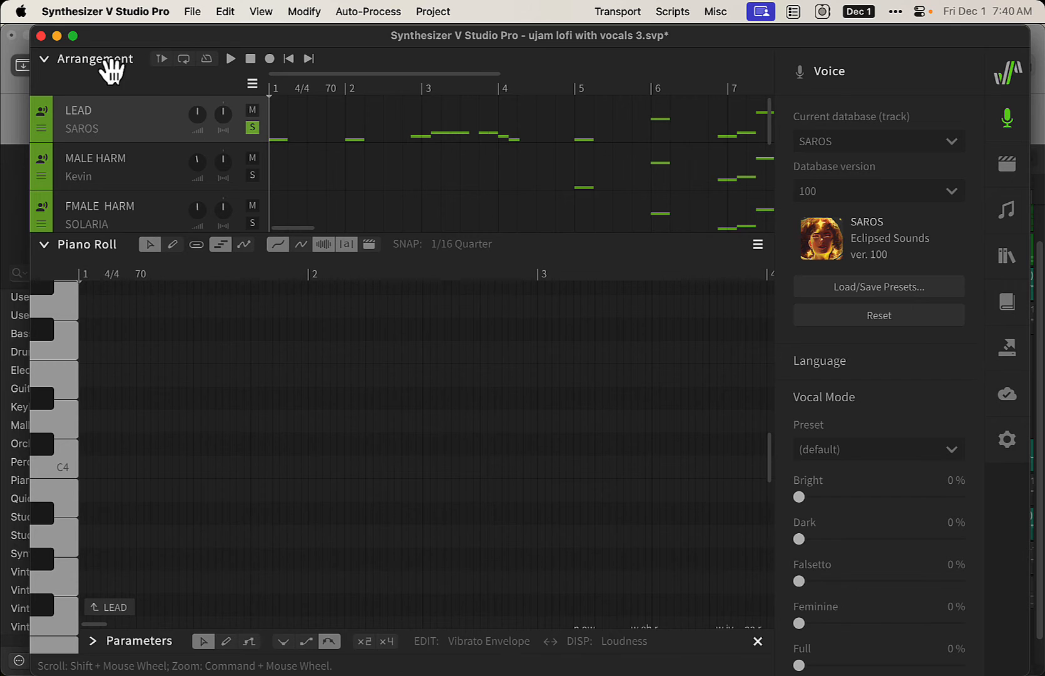
{"action": "left_click_drag", "start_coordinate": [111, 45], "coordinate": [486, 85]}
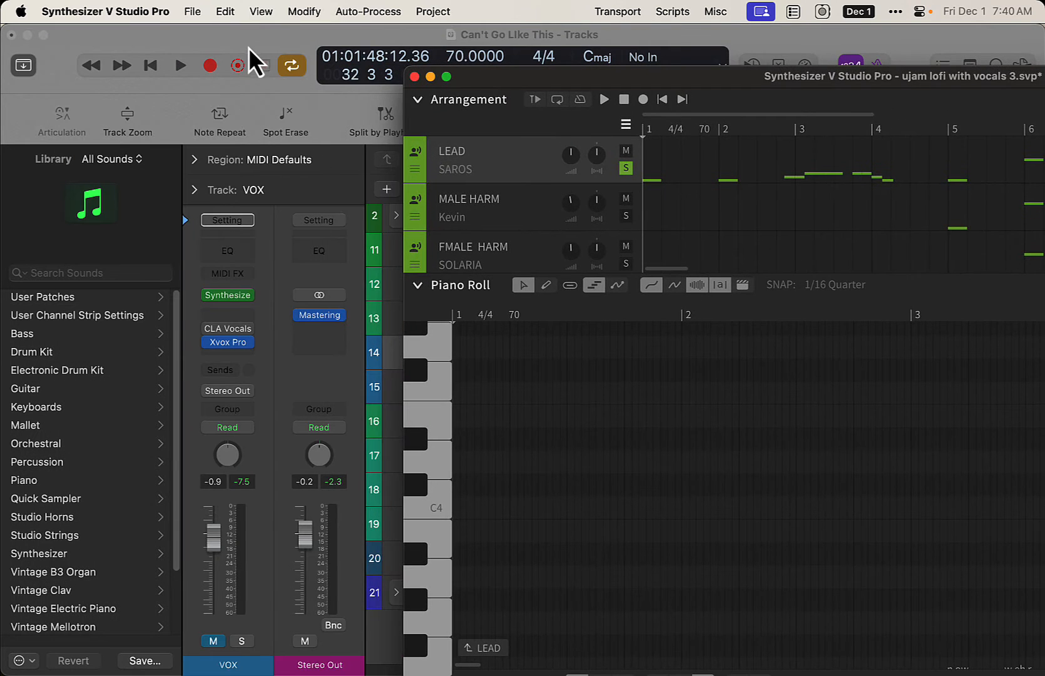
{"action": "left_click", "coordinate": [249, 47]}
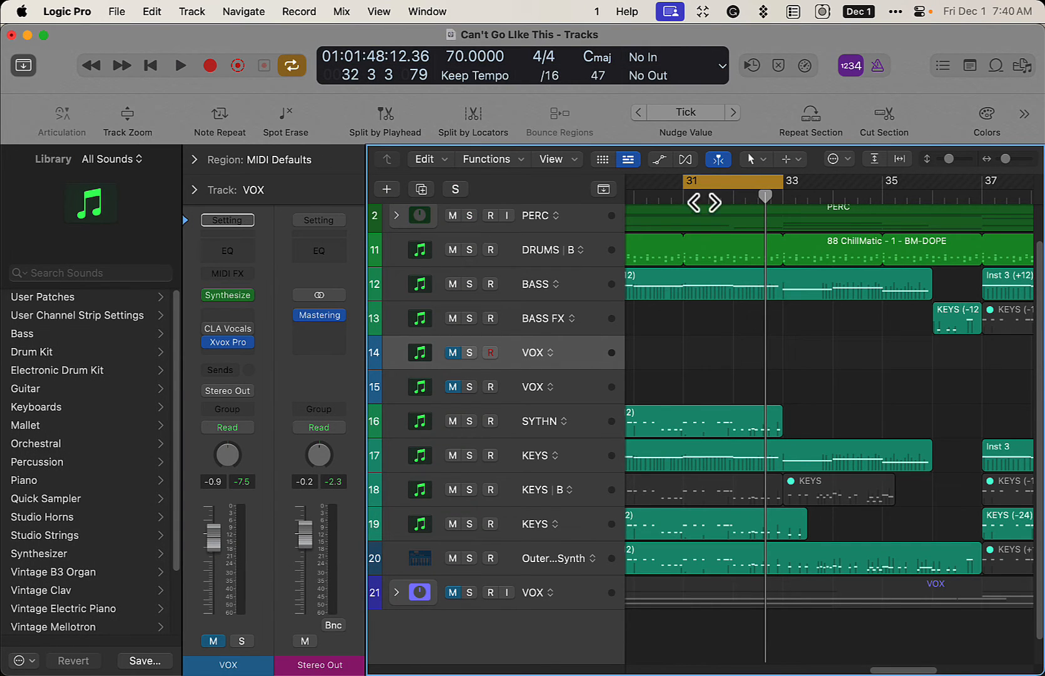
Step: Expand the VOX track stack to look over its LEAD audio tracks, and turn off cycle mode
{"action": "left_click", "coordinate": [397, 592]}
{"action": "scroll", "coordinate": [634, 523], "scroll_direction": "down", "scroll_amount": 2}
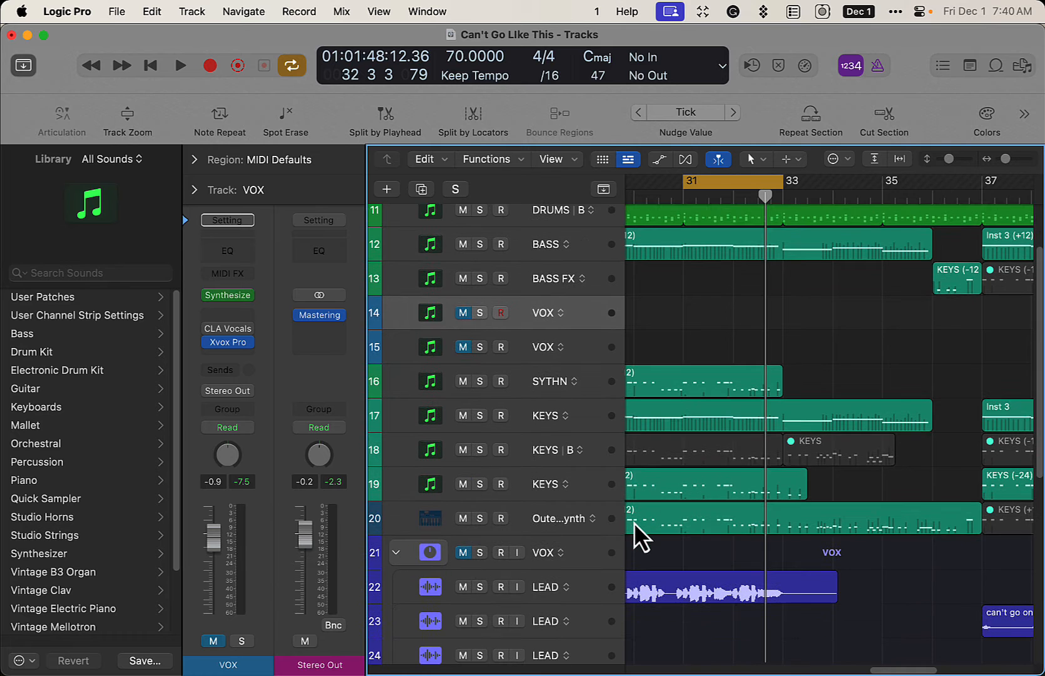
{"action": "scroll", "coordinate": [634, 523], "scroll_direction": "up", "scroll_amount": 3}
{"action": "scroll", "coordinate": [721, 507], "scroll_direction": "down", "scroll_amount": 10}
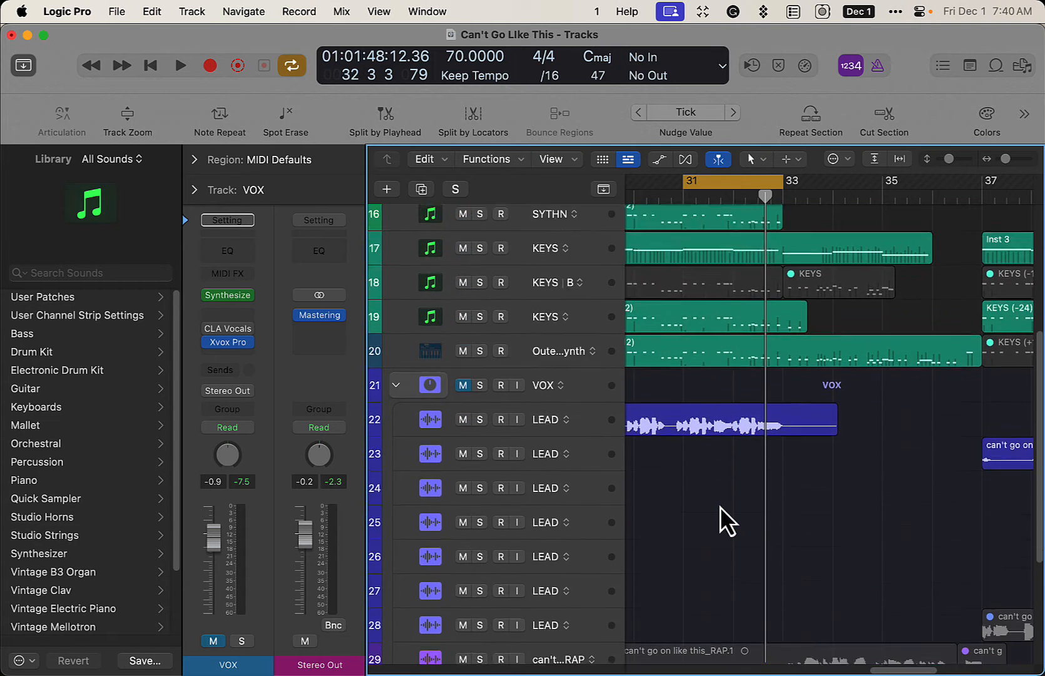
{"action": "scroll", "coordinate": [720, 508], "scroll_direction": "up", "scroll_amount": 2}
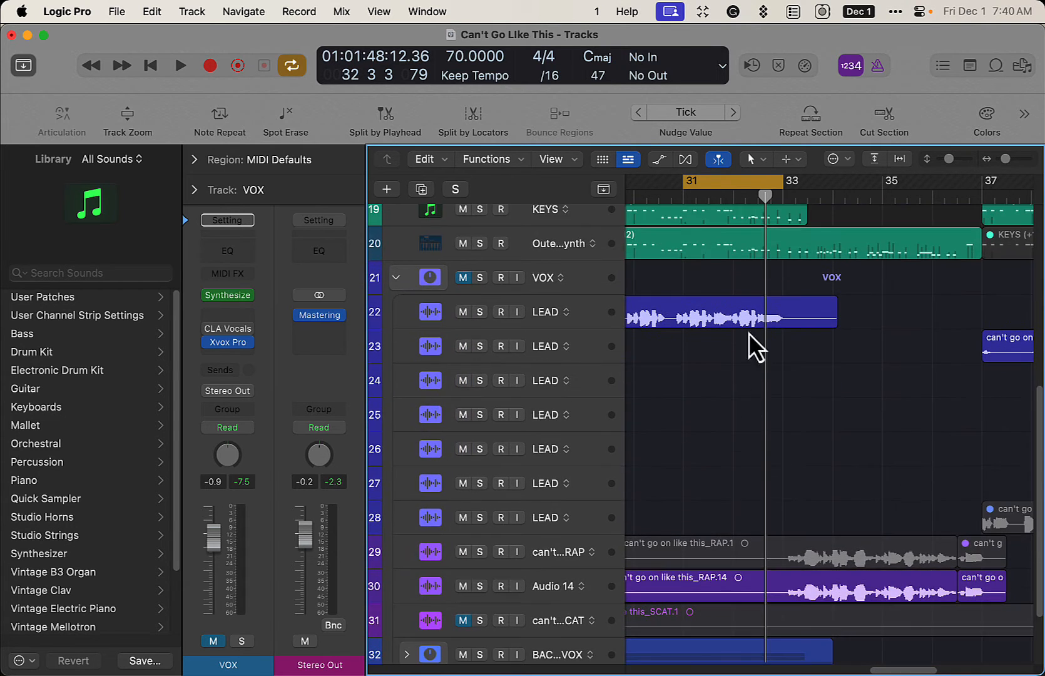
{"action": "left_click", "coordinate": [723, 189]}
{"action": "scroll", "coordinate": [660, 441], "scroll_direction": "down", "scroll_amount": 3}
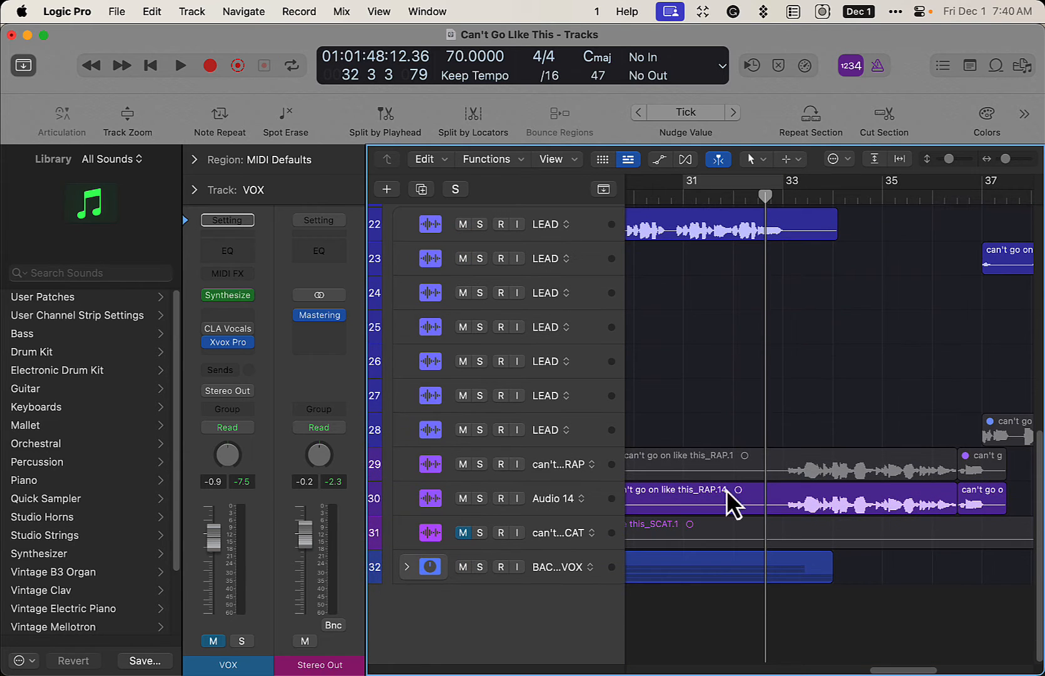
Step: Expand the BACKING VOX track stack and examine the lead and harmony regions in the song's first 17 bars
{"action": "left_click_drag", "start_coordinate": [906, 671], "coordinate": [542, 644]}
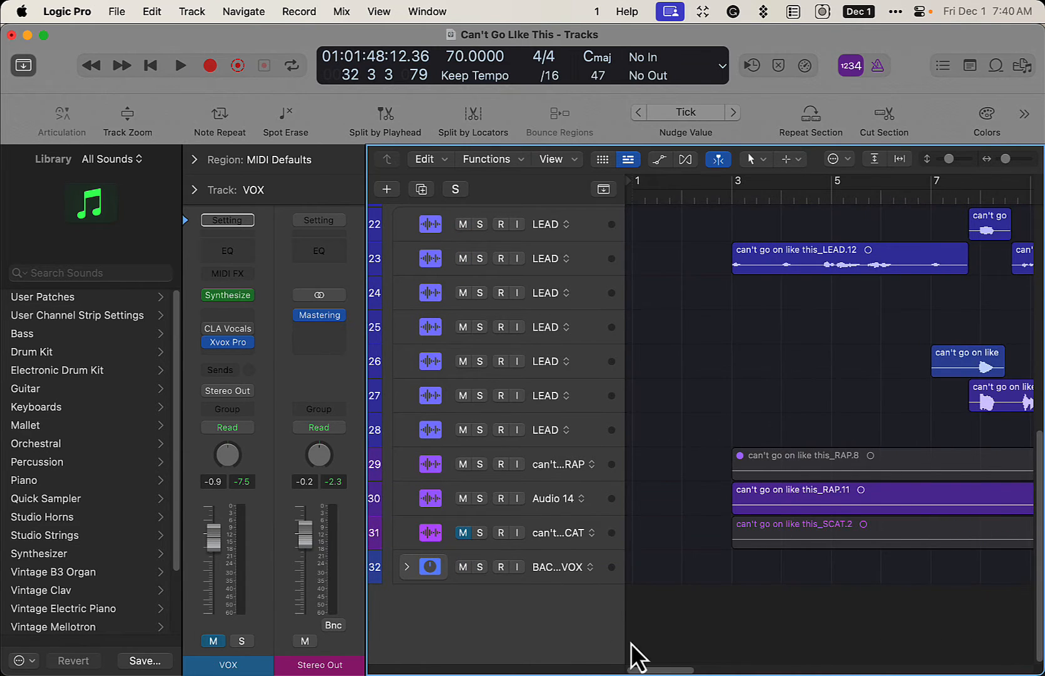
{"action": "left_click_drag", "start_coordinate": [631, 643], "coordinate": [678, 643]}
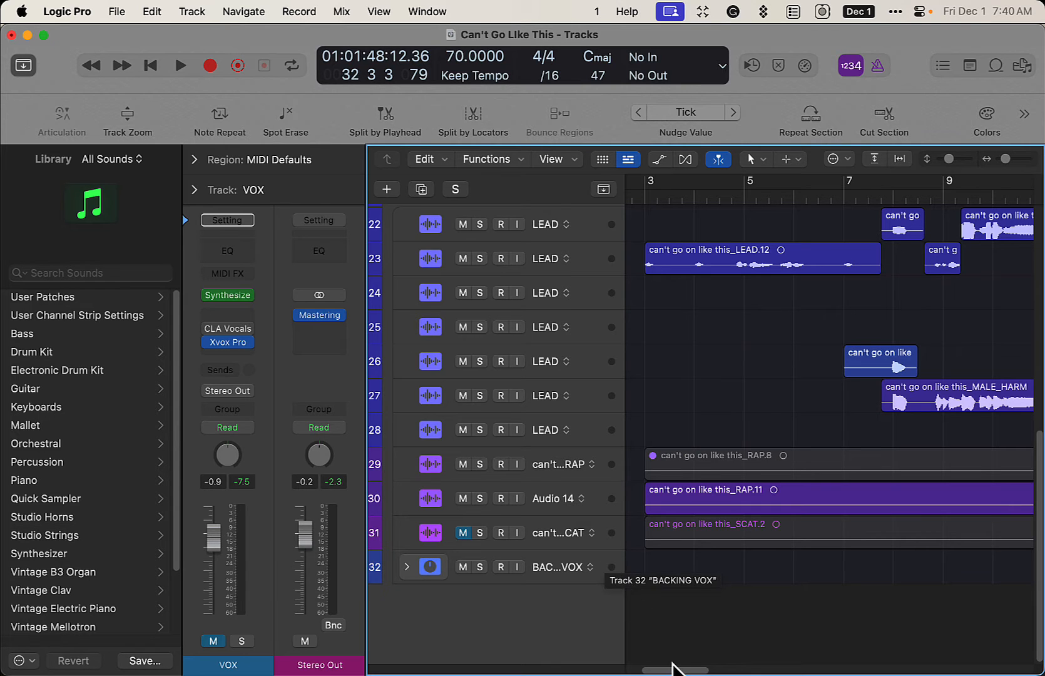
{"action": "left_click_drag", "start_coordinate": [674, 670], "coordinate": [703, 671]}
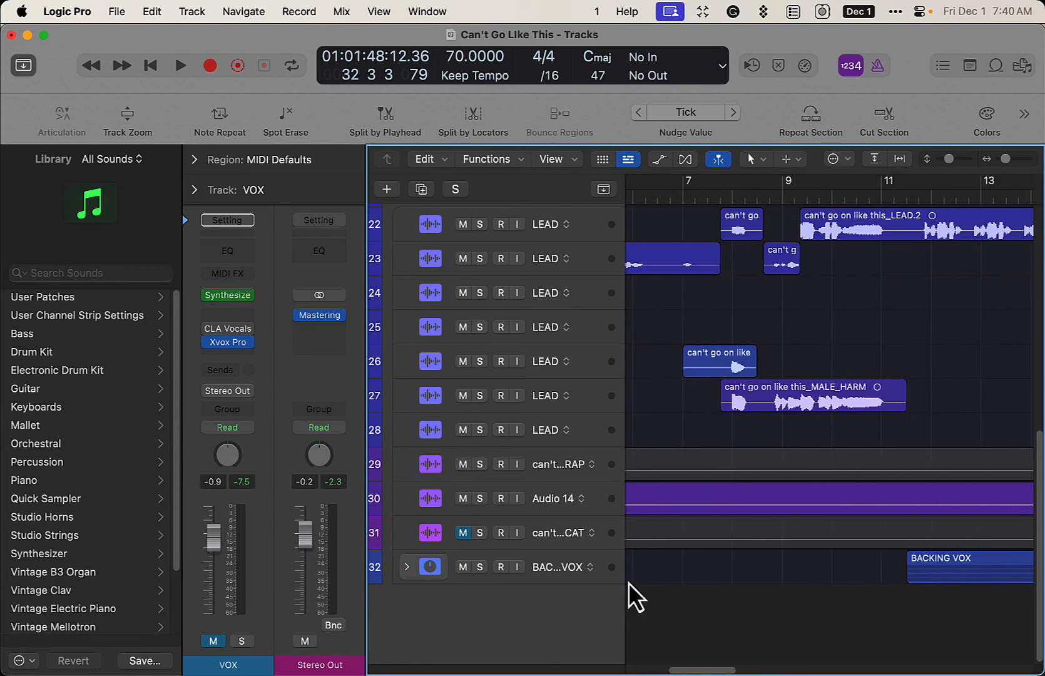
{"action": "left_click", "coordinate": [407, 567]}
{"action": "scroll", "coordinate": [738, 547], "scroll_direction": "down", "scroll_amount": 4}
{"action": "scroll", "coordinate": [701, 667], "scroll_direction": "right", "scroll_amount": 2}
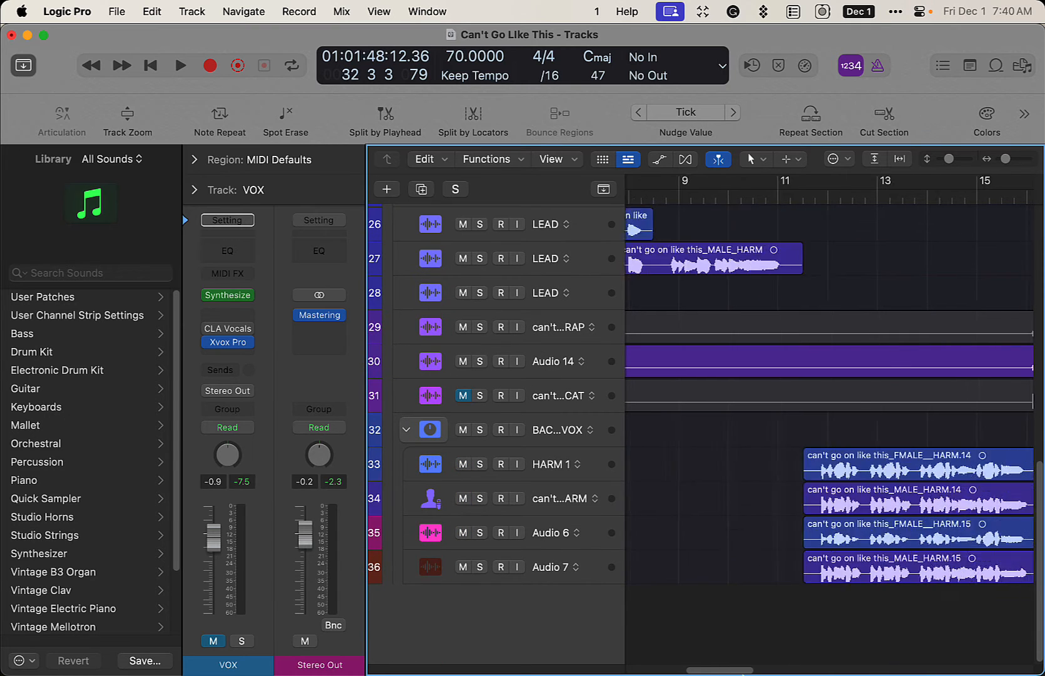
{"action": "scroll", "coordinate": [743, 674], "scroll_direction": "right", "scroll_amount": 3}
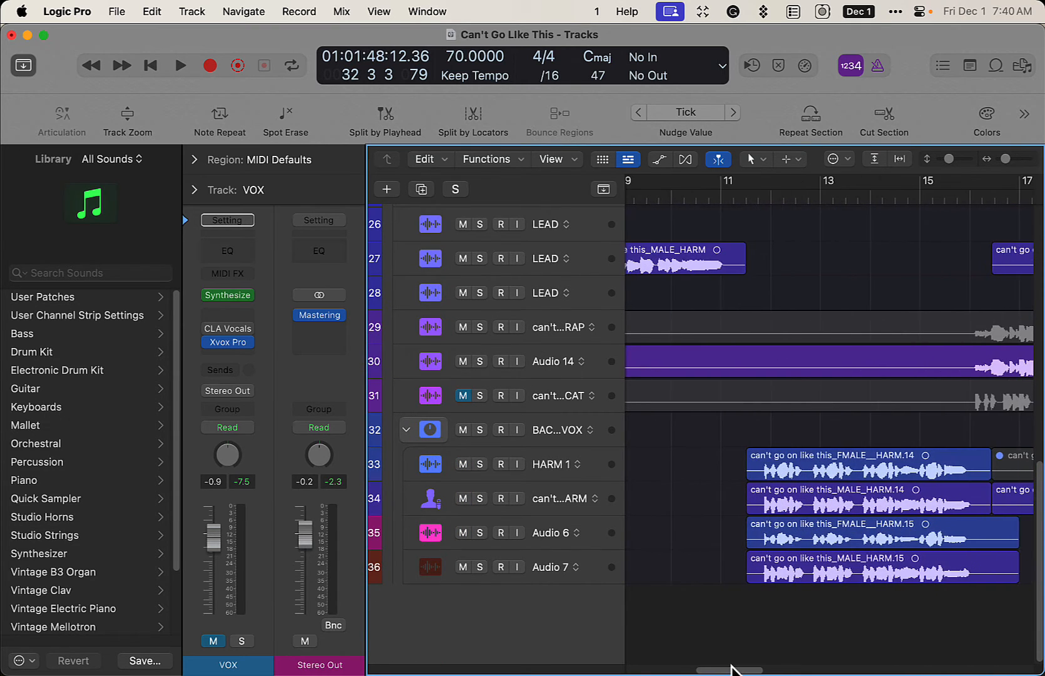
{"action": "scroll", "coordinate": [683, 529], "scroll_direction": "up", "scroll_amount": 10}
{"action": "scroll", "coordinate": [685, 531], "scroll_direction": "down", "scroll_amount": 4}
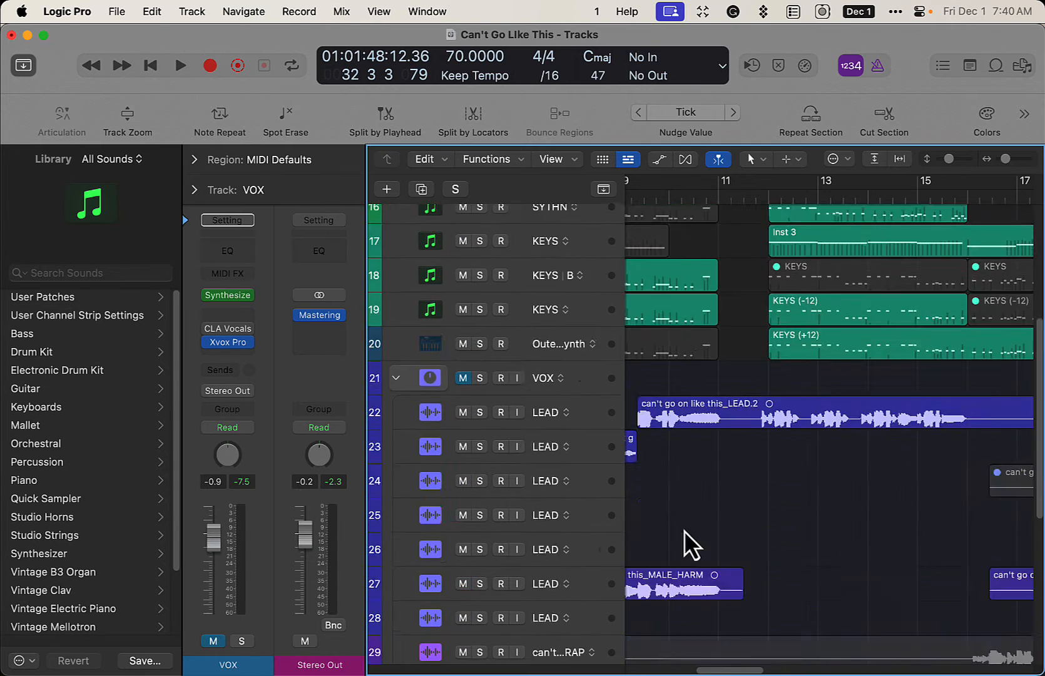
{"action": "scroll", "coordinate": [684, 531], "scroll_direction": "down", "scroll_amount": 5}
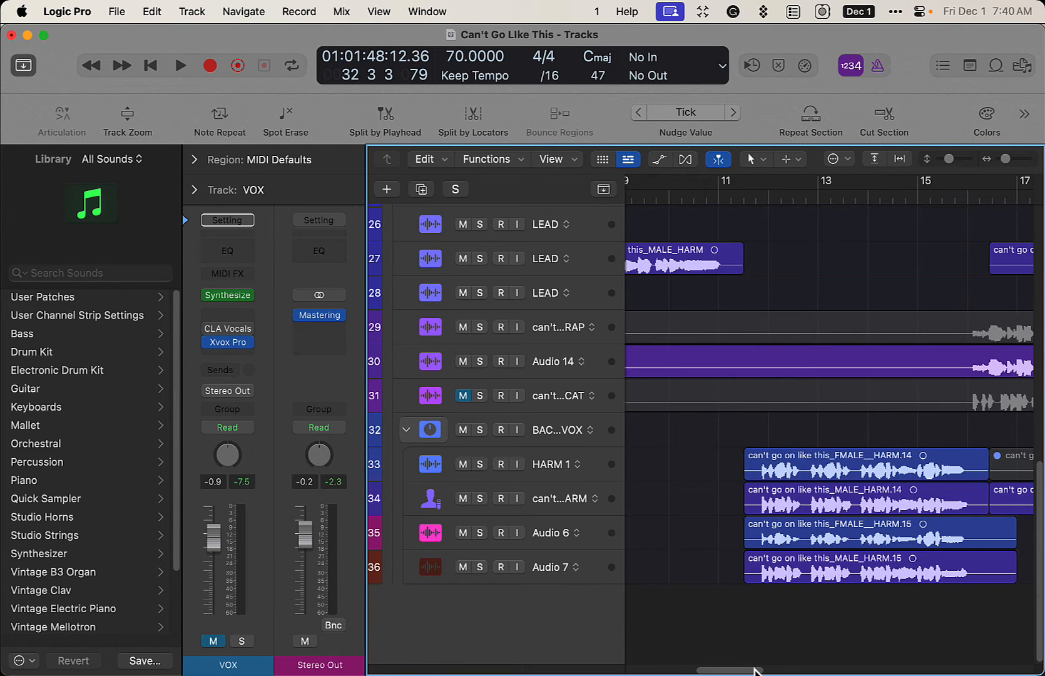
Step: Play the song from bar 3 with the VOX track stack unmuted
{"action": "left_click_drag", "start_coordinate": [755, 671], "coordinate": [660, 658]}
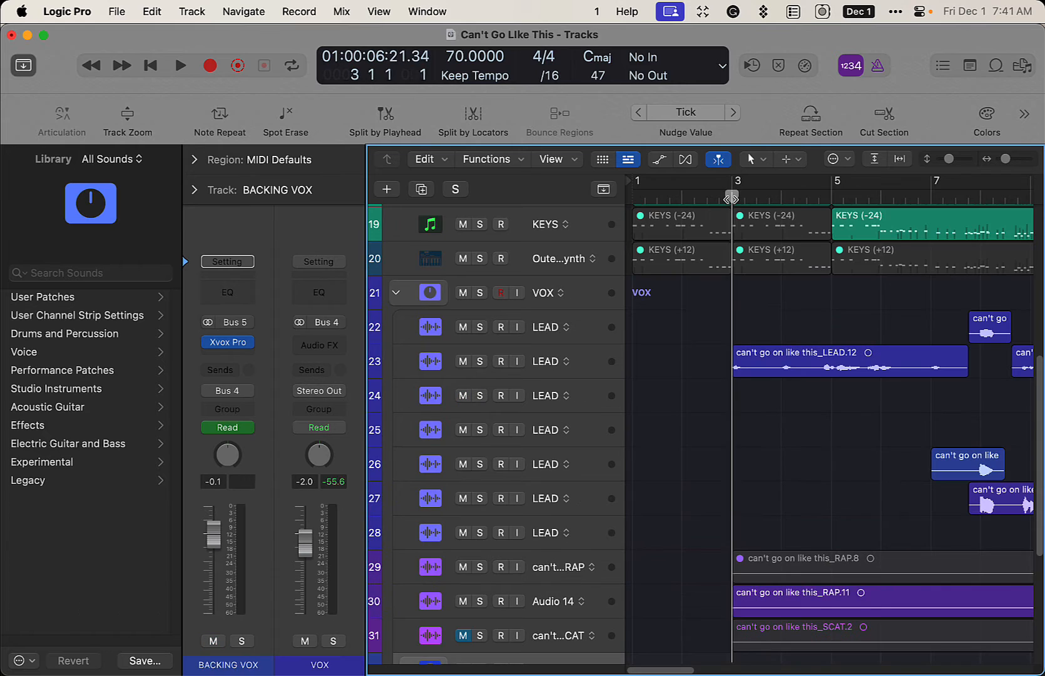
{"action": "key", "text": "space"}
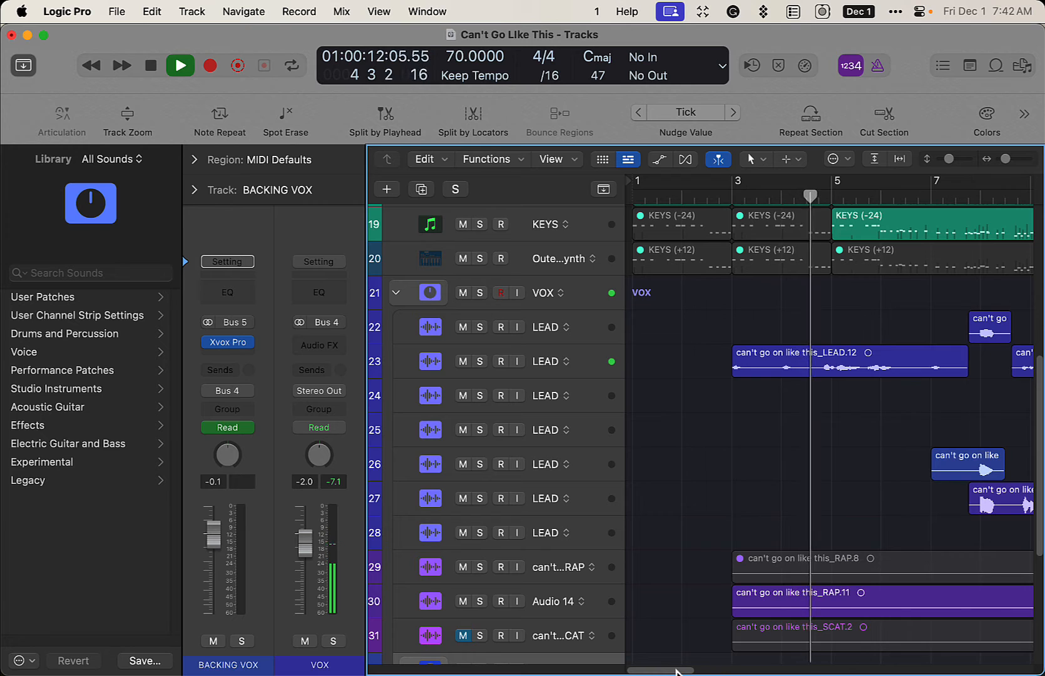
{"action": "left_click_drag", "start_coordinate": [676, 671], "coordinate": [687, 671]}
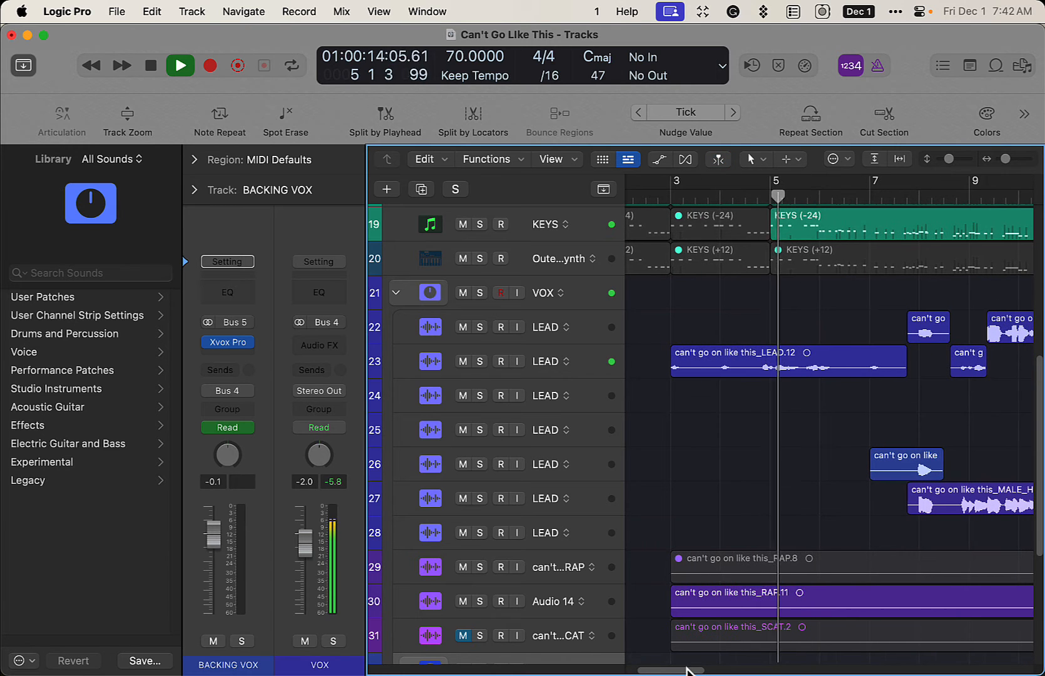
Step: Hide the Library and Inspector, zoom in on the timeline, and follow the vocal tracks during playback
{"action": "key", "text": "y"}
{"action": "key", "text": "i"}
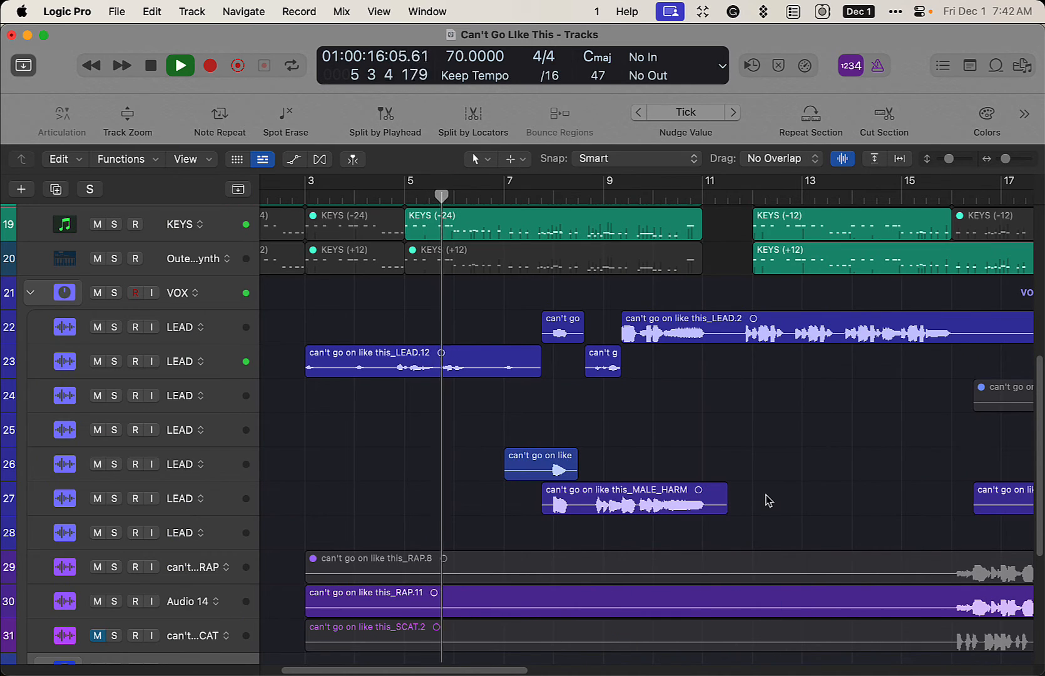
{"action": "scroll", "coordinate": [769, 501], "scroll_direction": "up", "scroll_amount": 1}
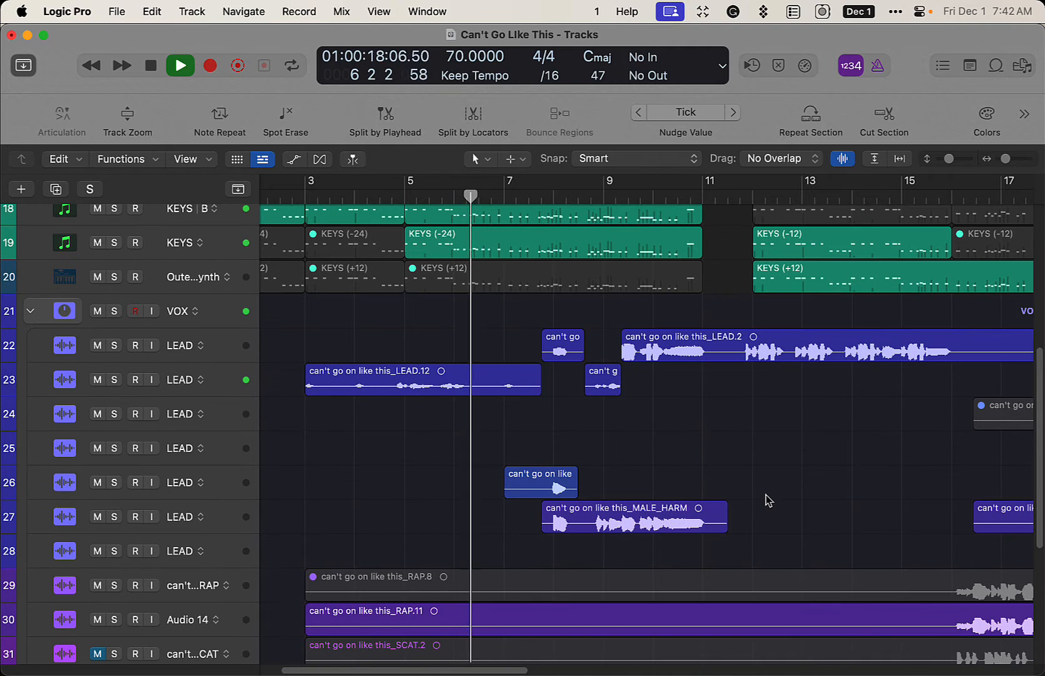
{"action": "left_click_drag", "start_coordinate": [954, 156], "coordinate": [999, 159]}
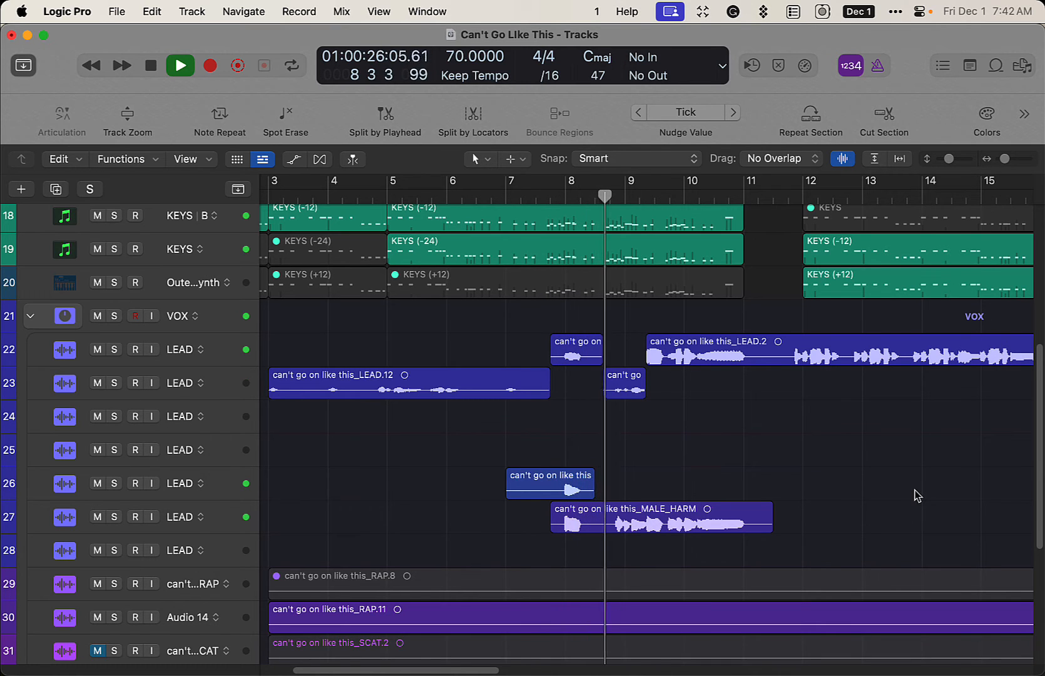
{"action": "scroll", "coordinate": [916, 496], "scroll_direction": "down", "scroll_amount": 2}
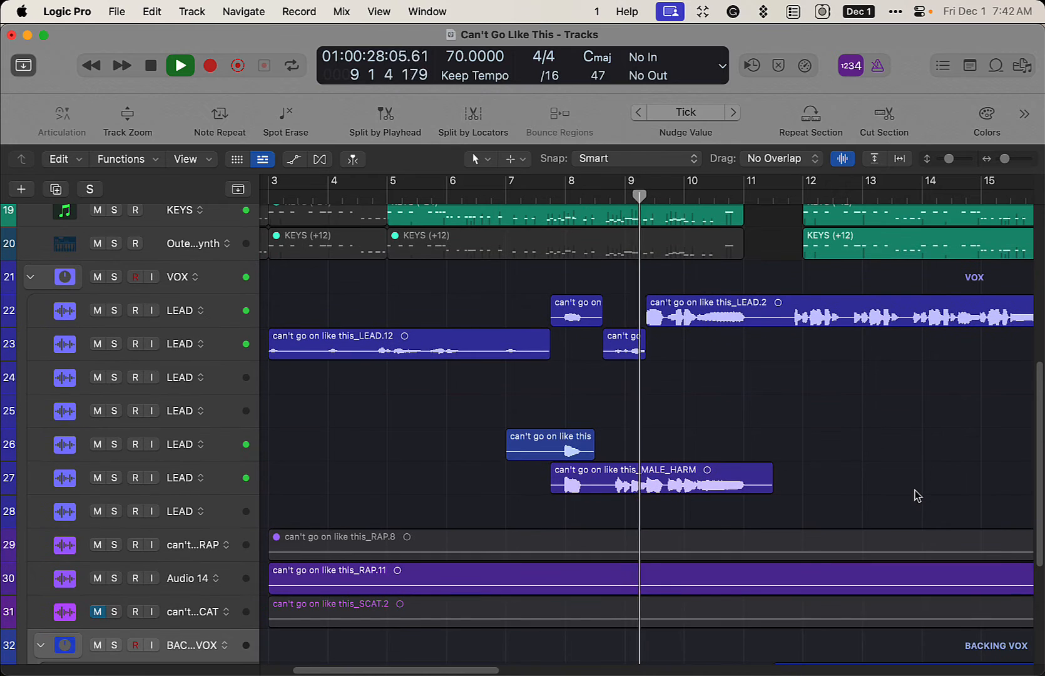
{"action": "scroll", "coordinate": [916, 494], "scroll_direction": "down", "scroll_amount": 4}
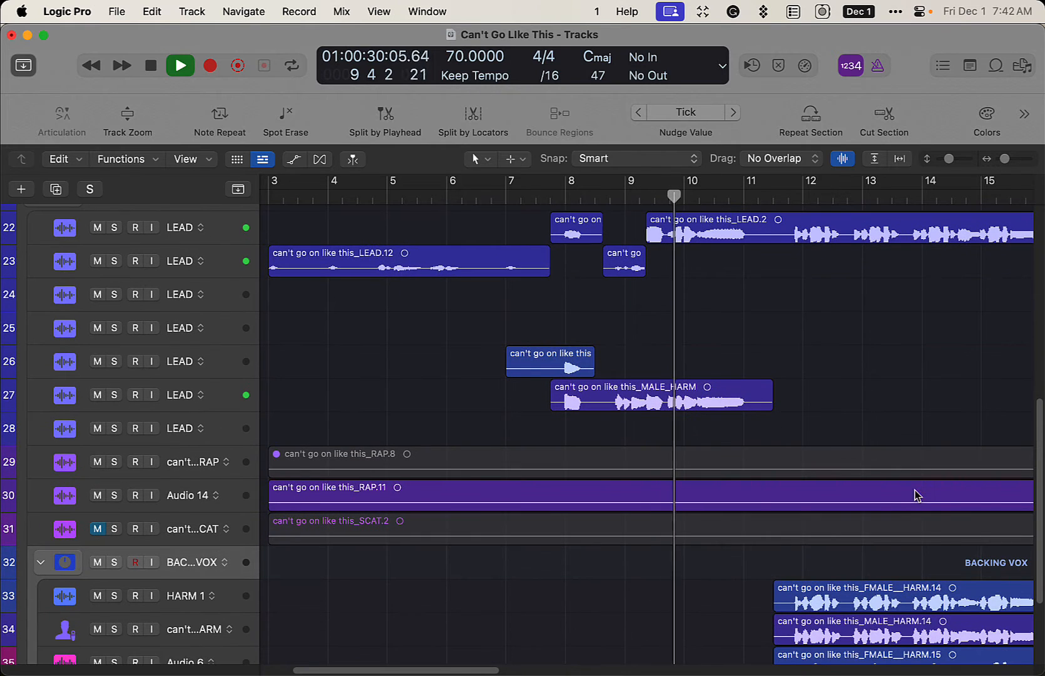
Step: Follow the lead, rap and backing vocal tracks during playback up to bar 21, with slightly reduced track height, and stop playback
{"action": "scroll", "coordinate": [916, 496], "scroll_direction": "up", "scroll_amount": 3}
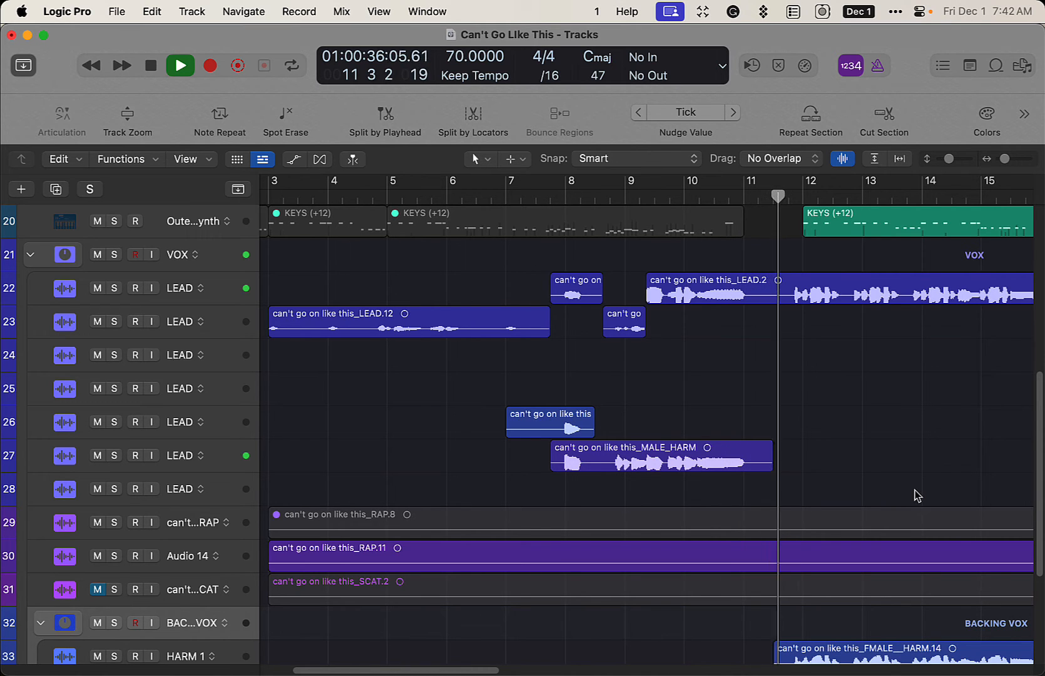
{"action": "scroll", "coordinate": [915, 495], "scroll_direction": "down", "scroll_amount": 3}
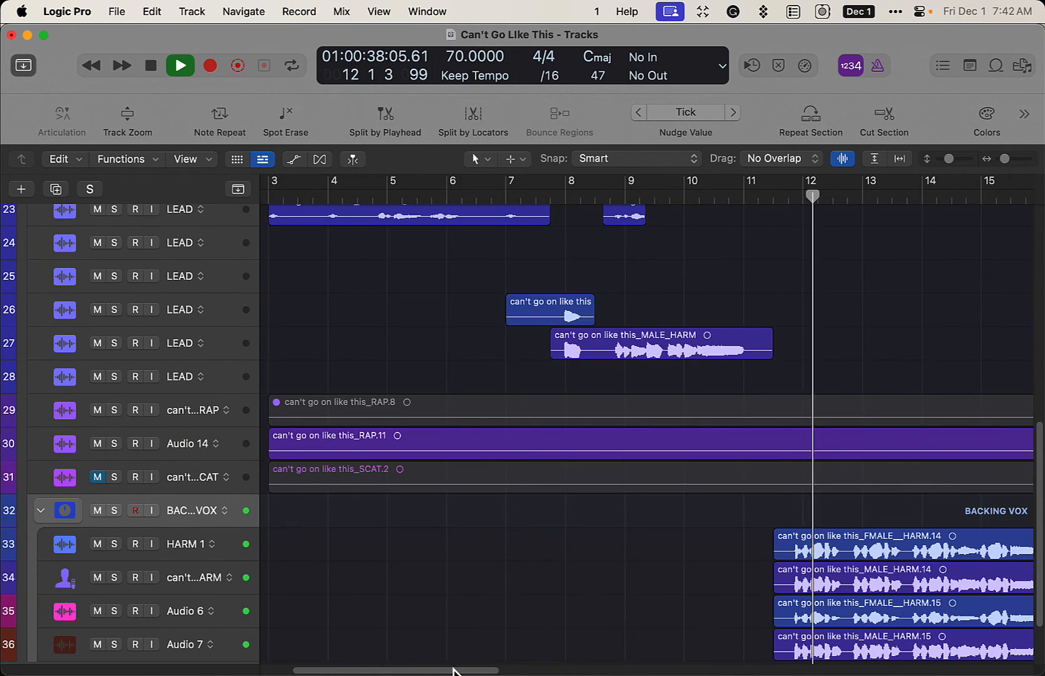
{"action": "left_click_drag", "start_coordinate": [454, 671], "coordinate": [556, 669]}
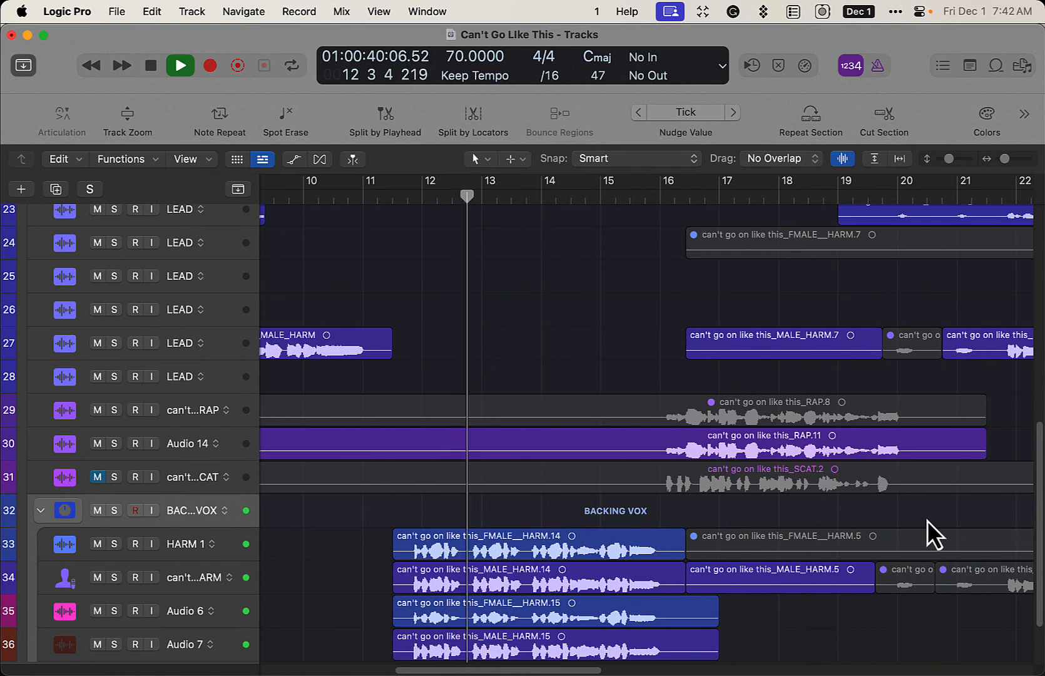
{"action": "scroll", "coordinate": [927, 520], "scroll_direction": "down", "scroll_amount": 2}
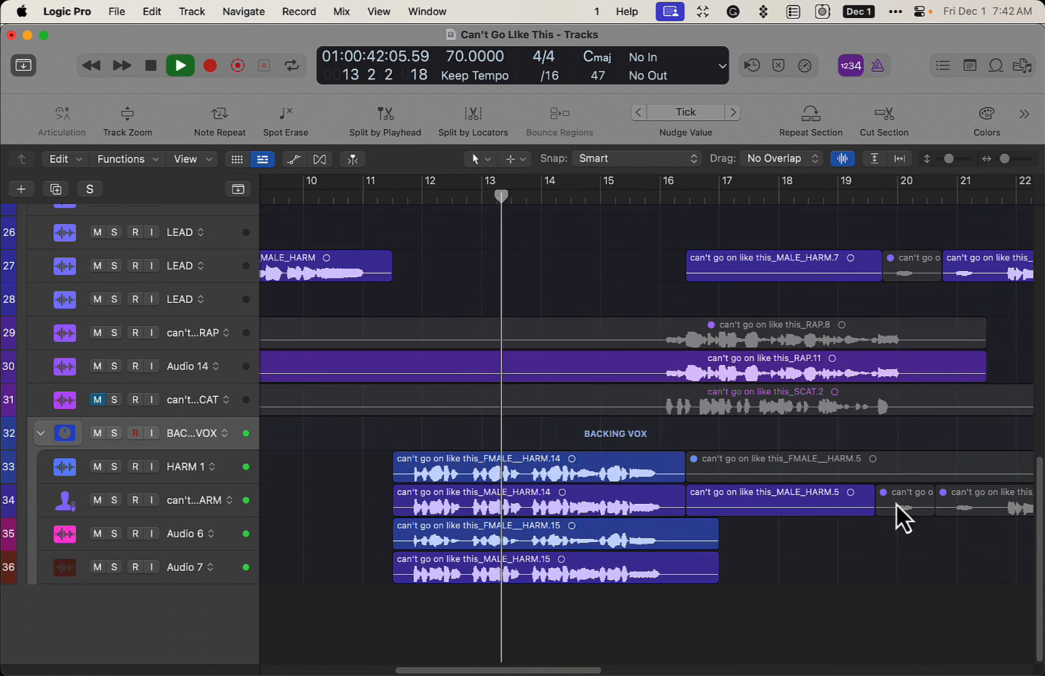
{"action": "left_click_drag", "start_coordinate": [952, 159], "coordinate": [974, 159]}
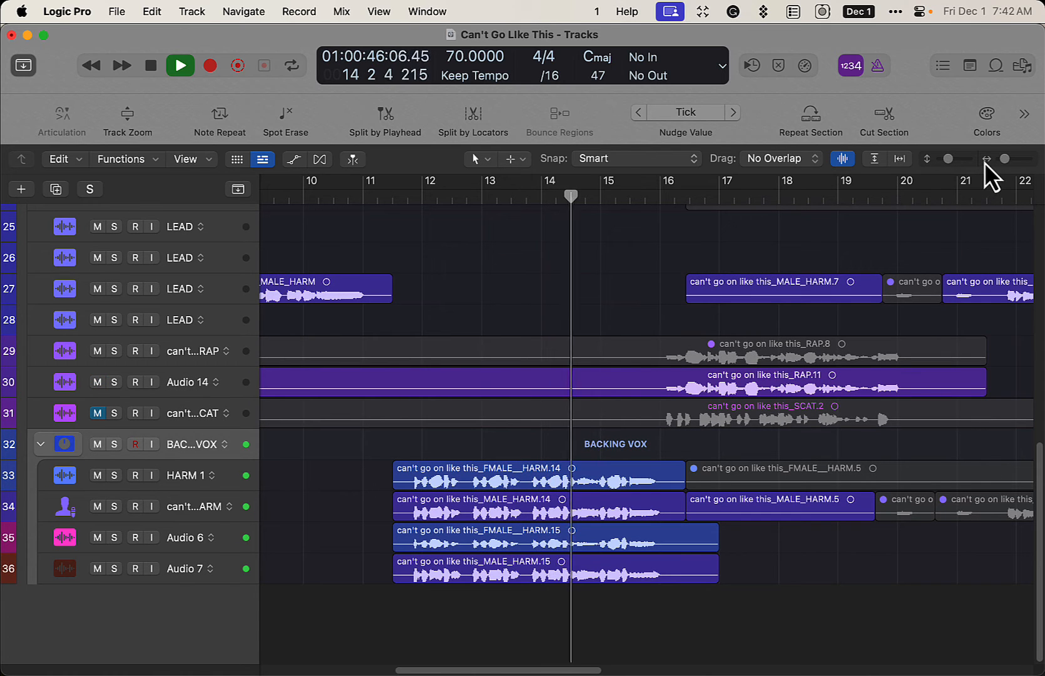
{"action": "left_click_drag", "start_coordinate": [1037, 479], "coordinate": [1037, 505]}
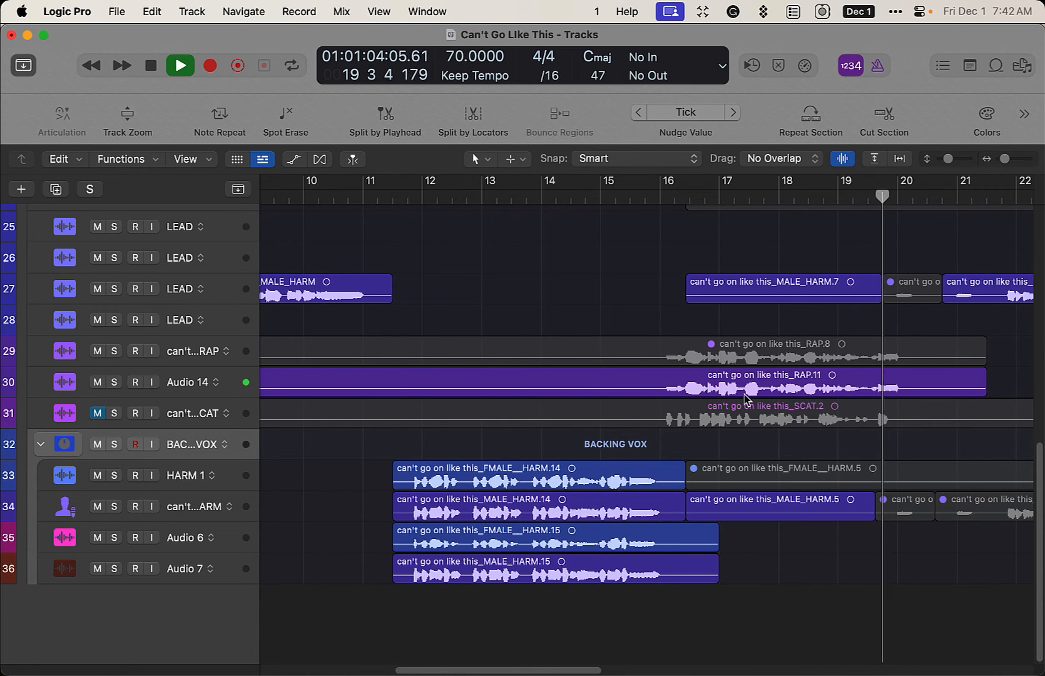
{"action": "left_click_drag", "start_coordinate": [513, 670], "coordinate": [539, 671]}
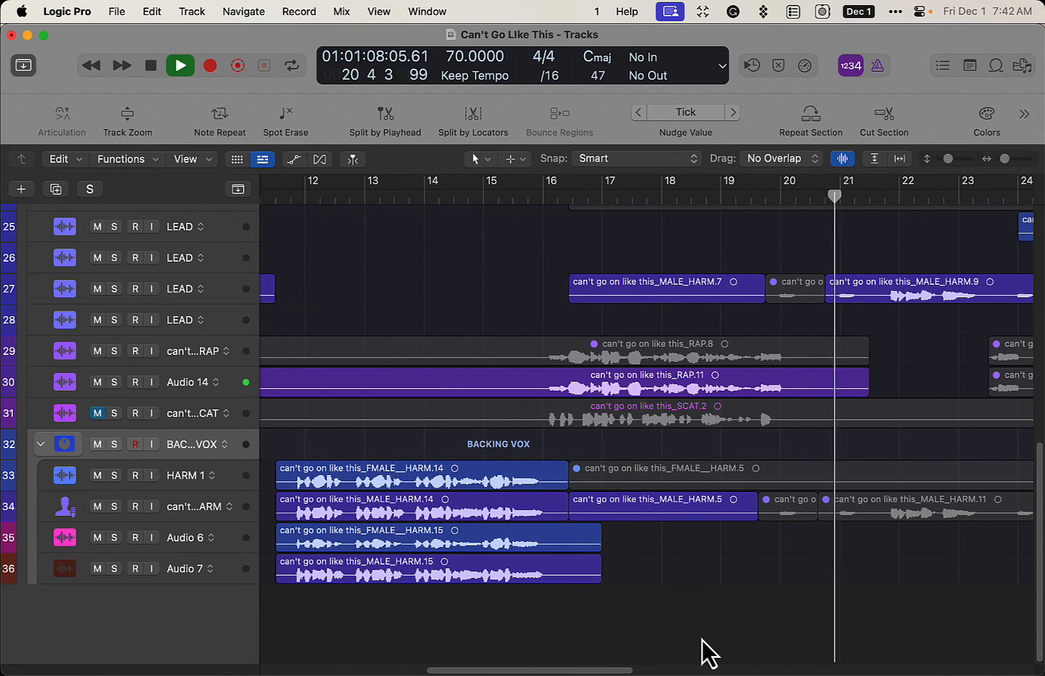
{"action": "key", "text": "space"}
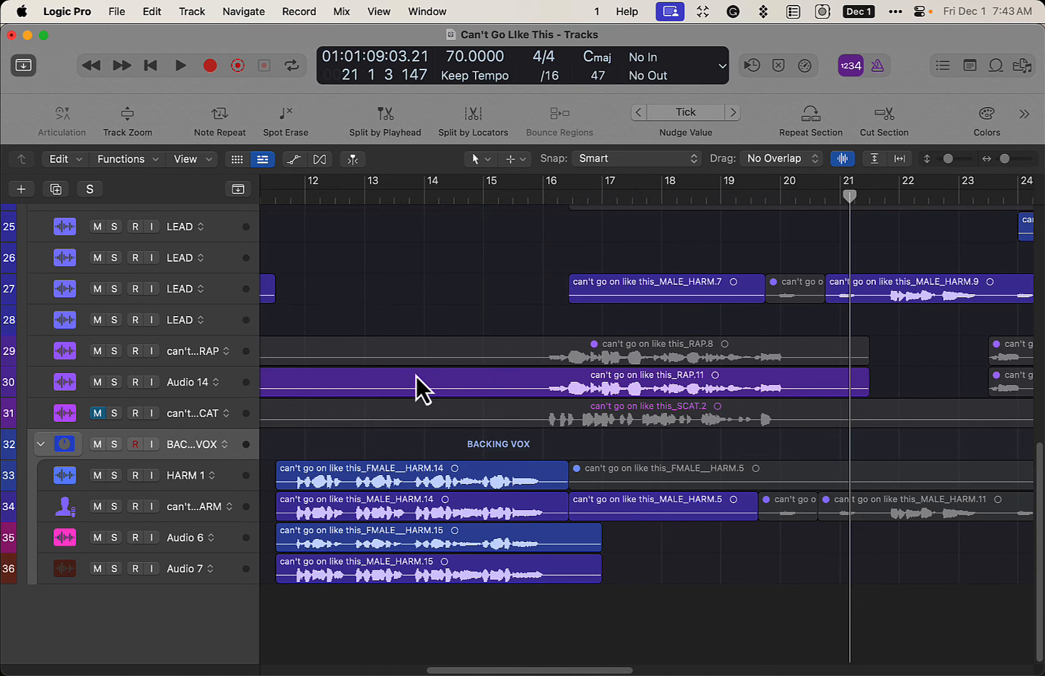
Step: Cycle the rap section from bar 16 past bar 21, and briefly play the Audio 14 track soloed before unsoloing it
{"action": "left_click_drag", "start_coordinate": [563, 186], "coordinate": [841, 214]}
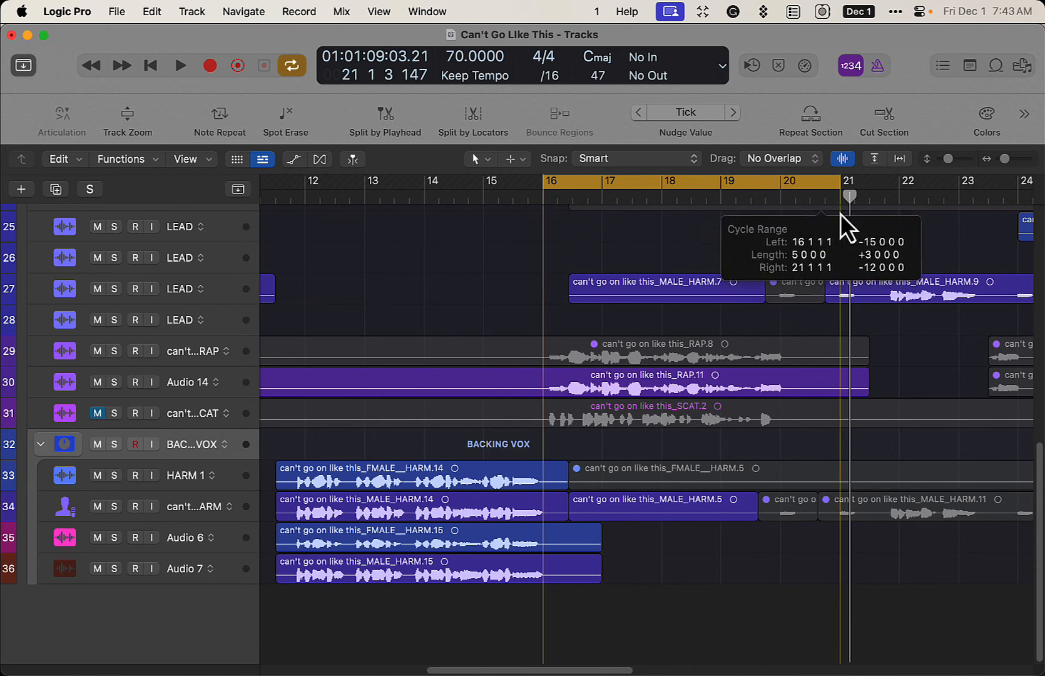
{"action": "left_click", "coordinate": [113, 384]}
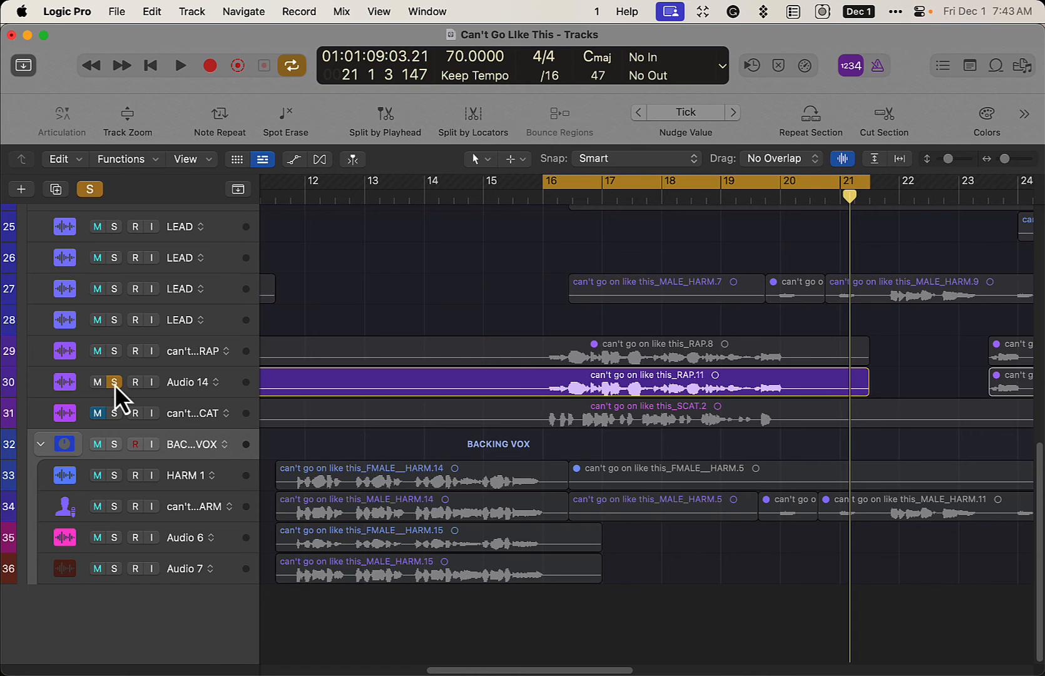
{"action": "key", "text": "space"}
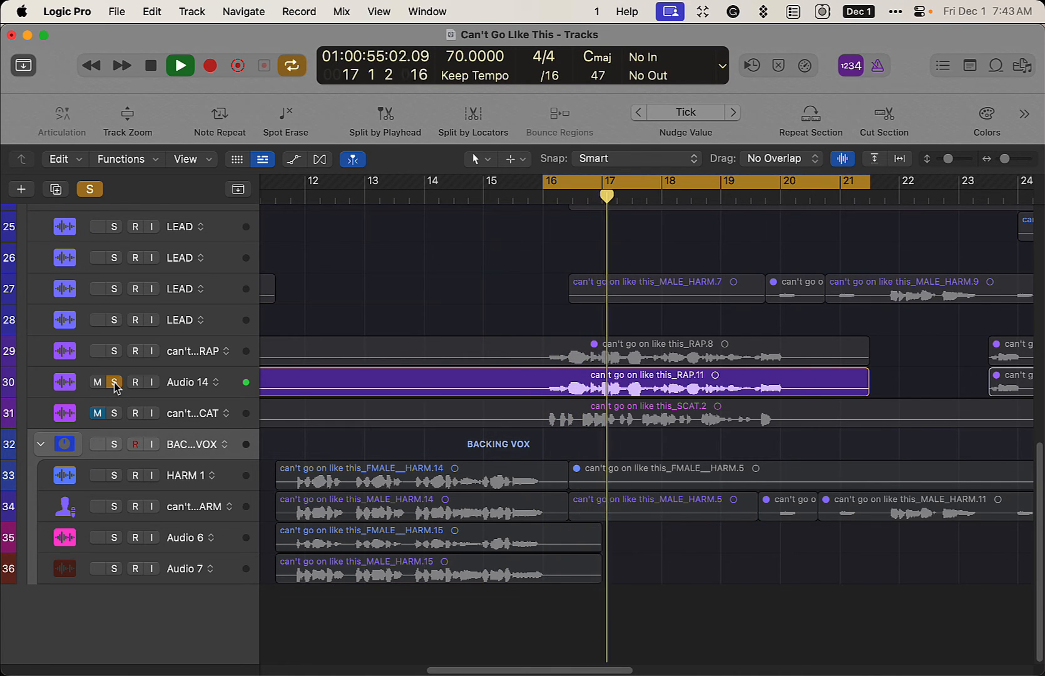
{"action": "key", "text": "space"}
{"action": "left_click", "coordinate": [114, 384]}
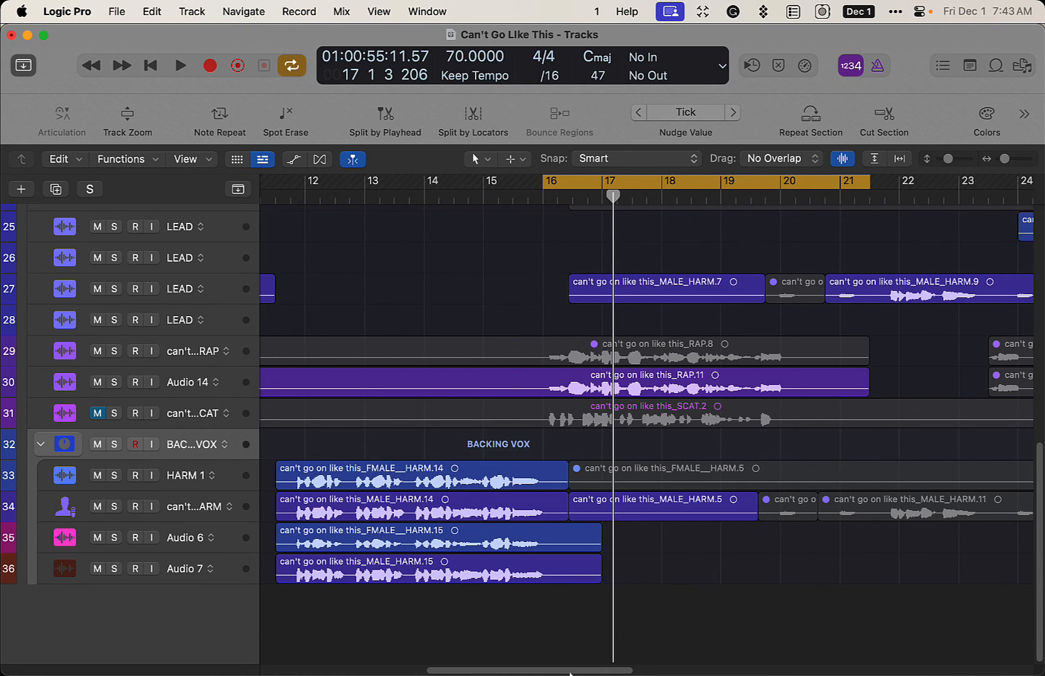
Step: Solo the KEYS track on track 19 and play the start of a cycle over bars 5 to 11
{"action": "left_click_drag", "start_coordinate": [570, 673], "coordinate": [389, 671]}
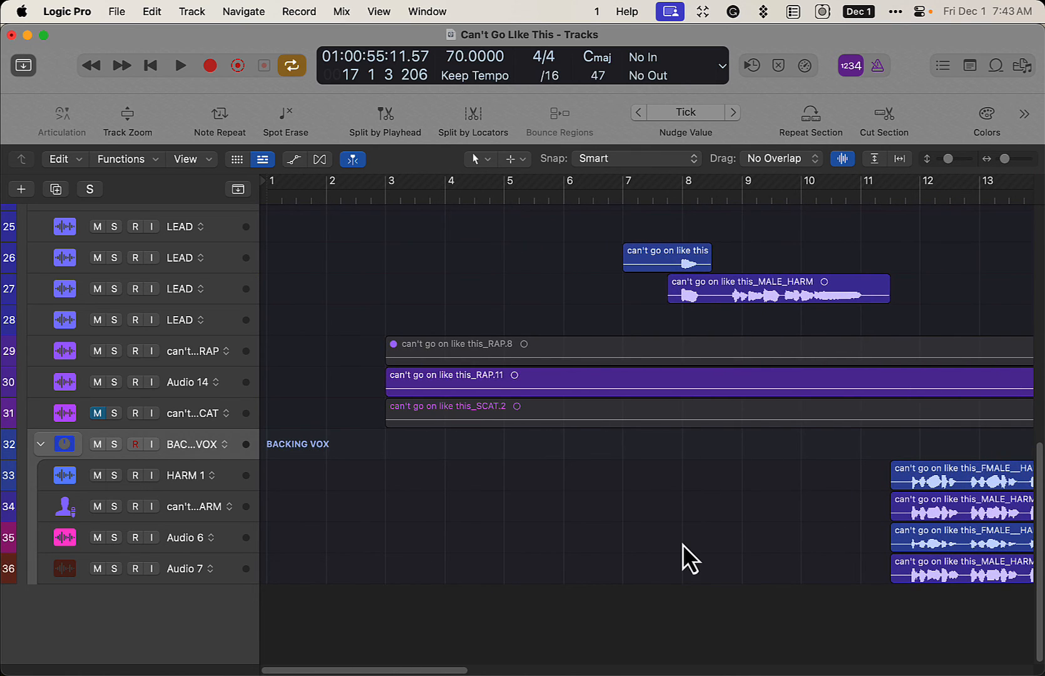
{"action": "scroll", "coordinate": [683, 544], "scroll_direction": "up", "scroll_amount": 10}
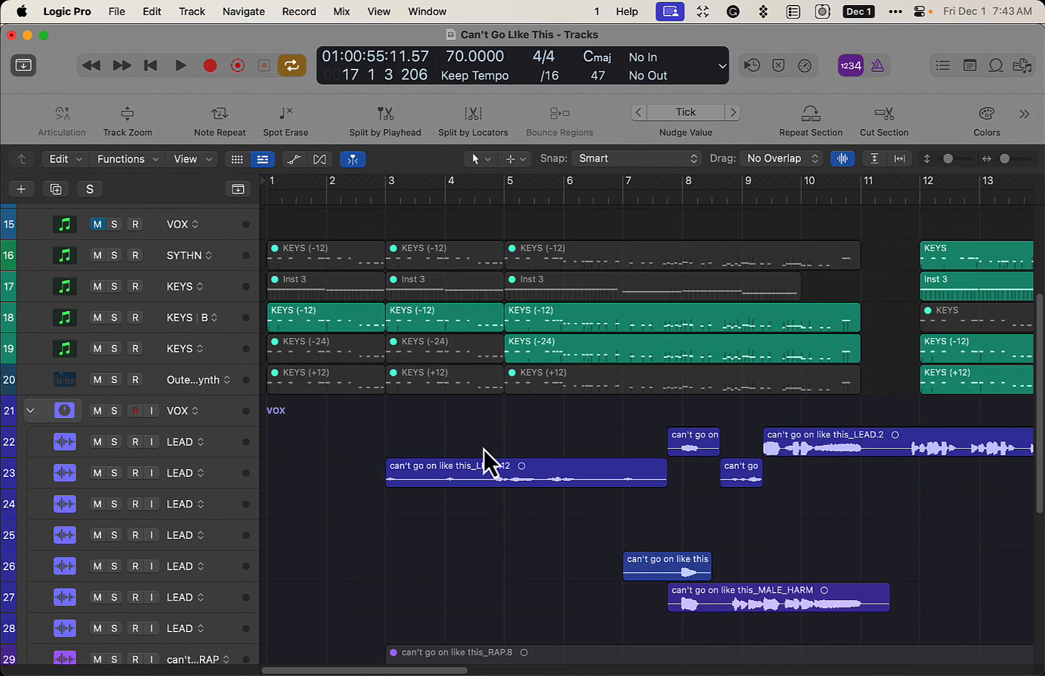
{"action": "left_click", "coordinate": [172, 349]}
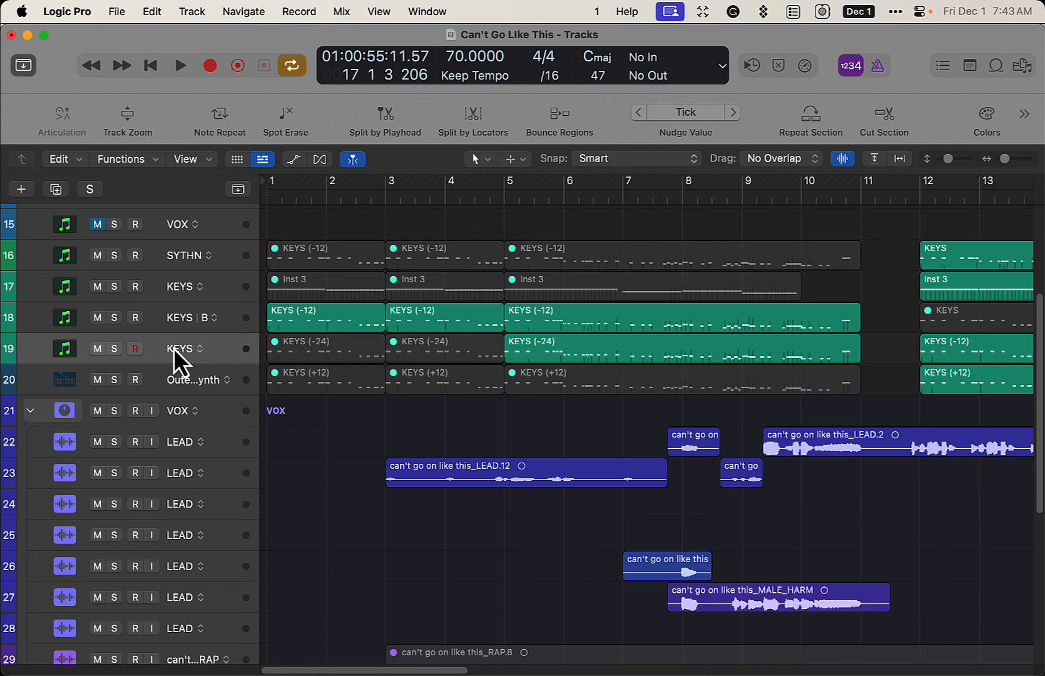
{"action": "left_click_drag", "start_coordinate": [496, 188], "coordinate": [857, 235]}
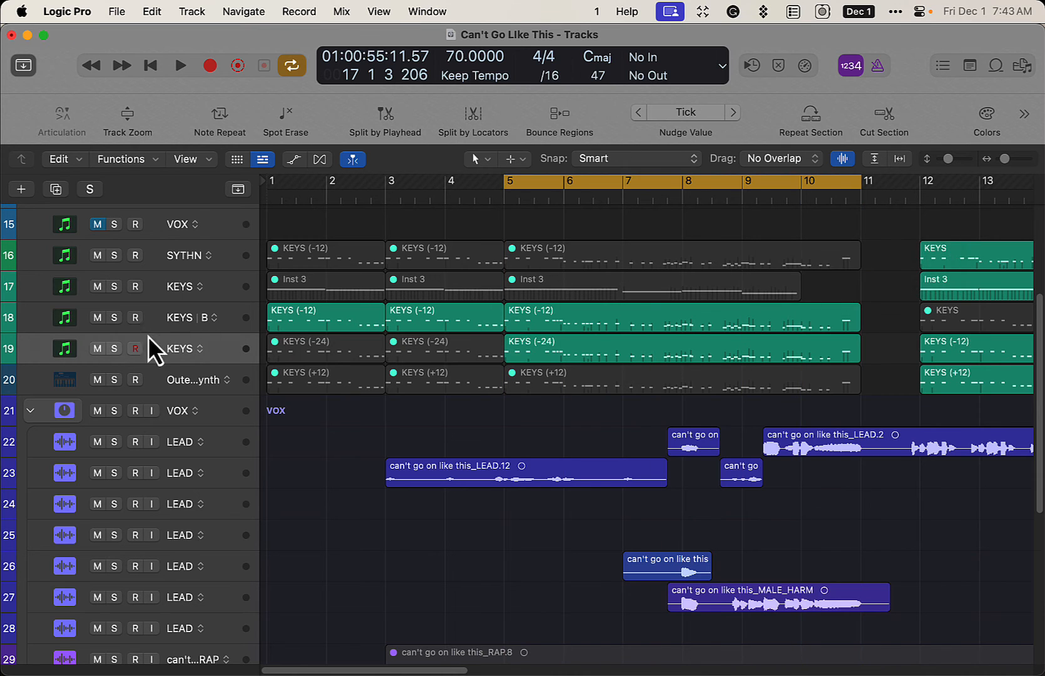
{"action": "left_click", "coordinate": [115, 354]}
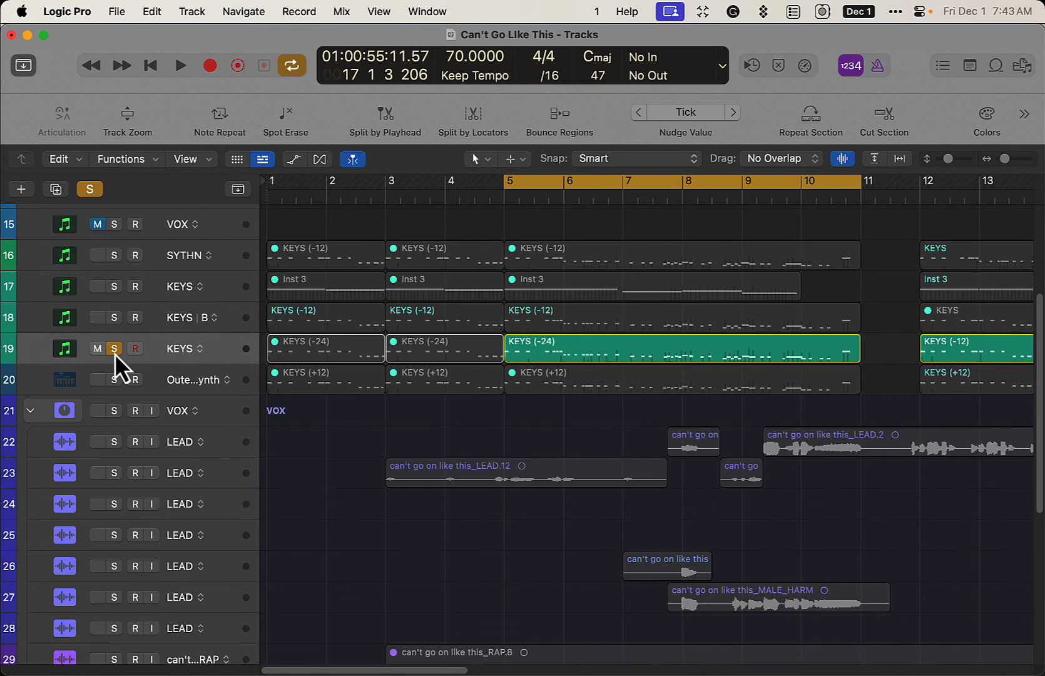
{"action": "key", "text": "space"}
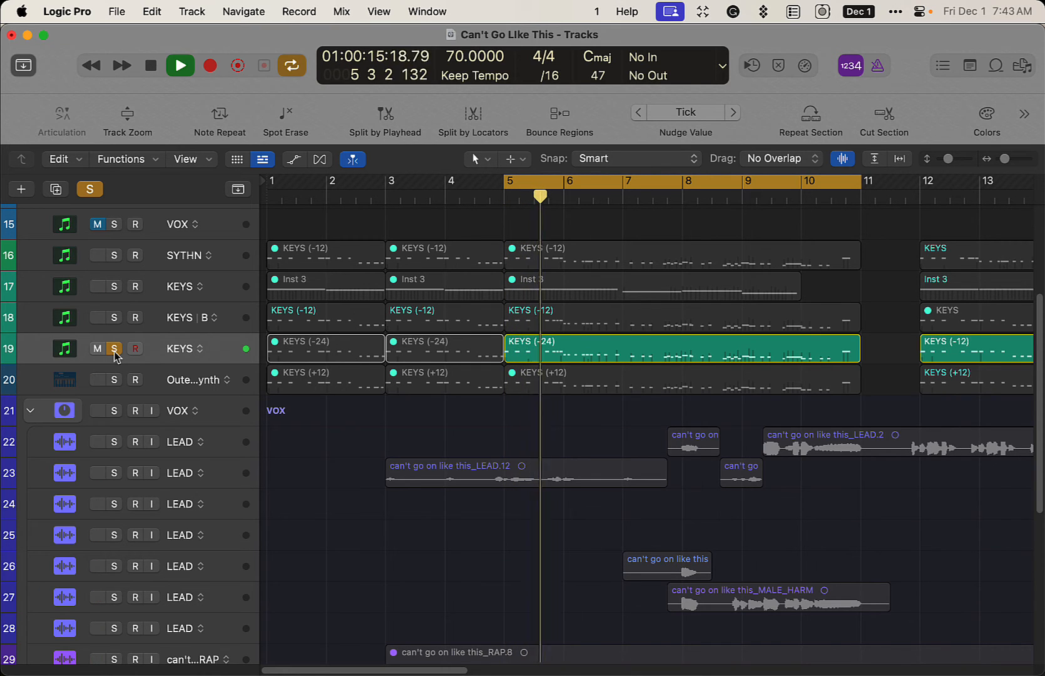
{"action": "key", "text": "space"}
Step: Audition the soloed KEYS track with the cycle set to bars 8–11, and again with it set to bars 5–11
{"action": "left_click_drag", "start_coordinate": [682, 182], "coordinate": [864, 196]}
{"action": "key", "text": "space"}
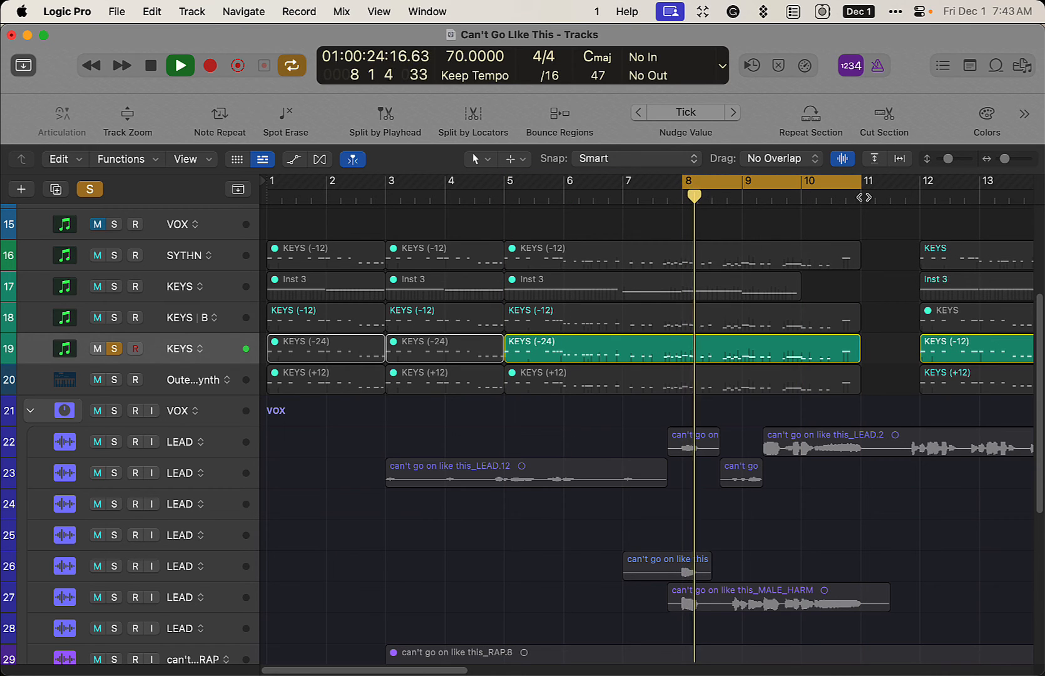
{"action": "key", "text": "space"}
{"action": "left_click_drag", "start_coordinate": [503, 180], "coordinate": [831, 219]}
{"action": "key", "text": "space"}
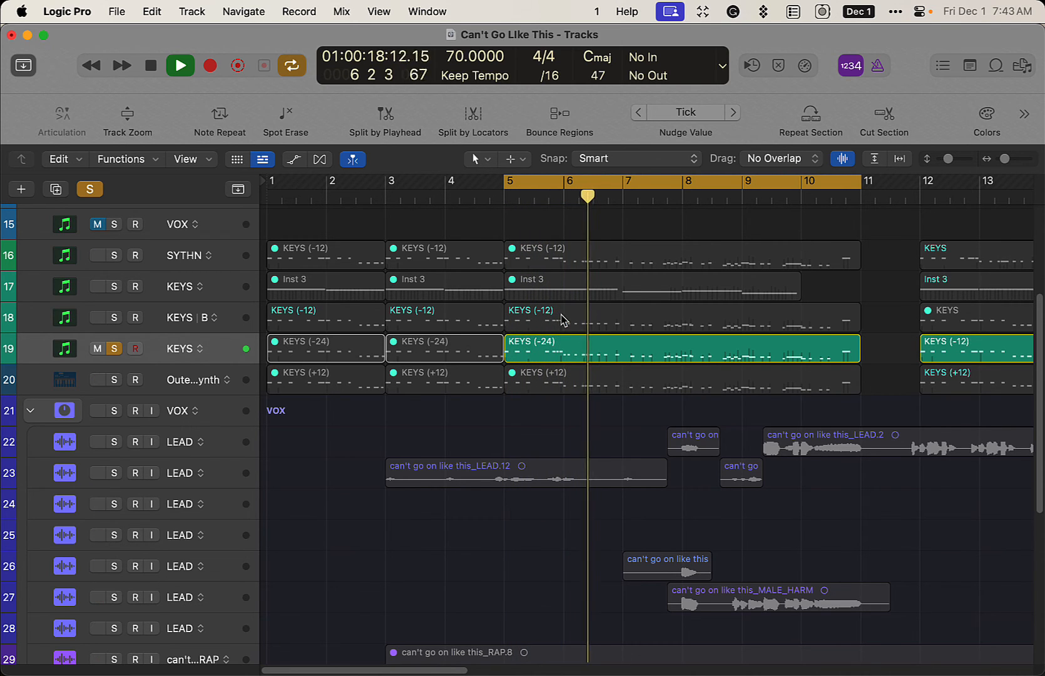
{"action": "key", "text": "space"}
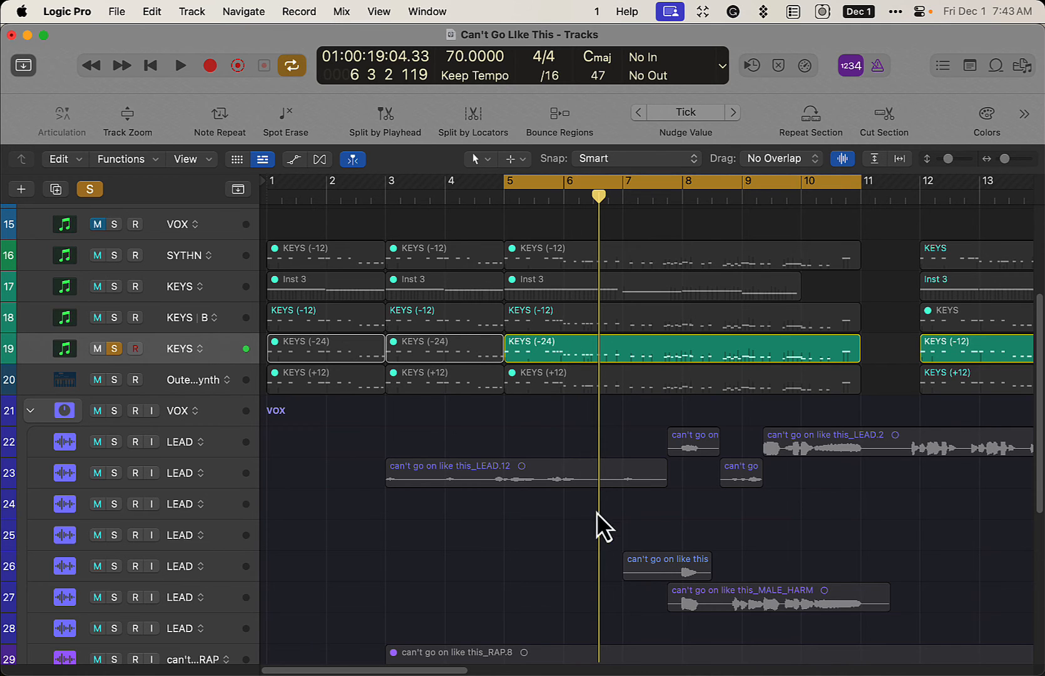
Step: Briefly solo the LEAD track 27 holding the MALE_HARM region, unsolo it, and turn off cycle mode
{"action": "scroll", "coordinate": [596, 514], "scroll_direction": "down", "scroll_amount": 10}
{"action": "scroll", "coordinate": [596, 515], "scroll_direction": "up", "scroll_amount": 2}
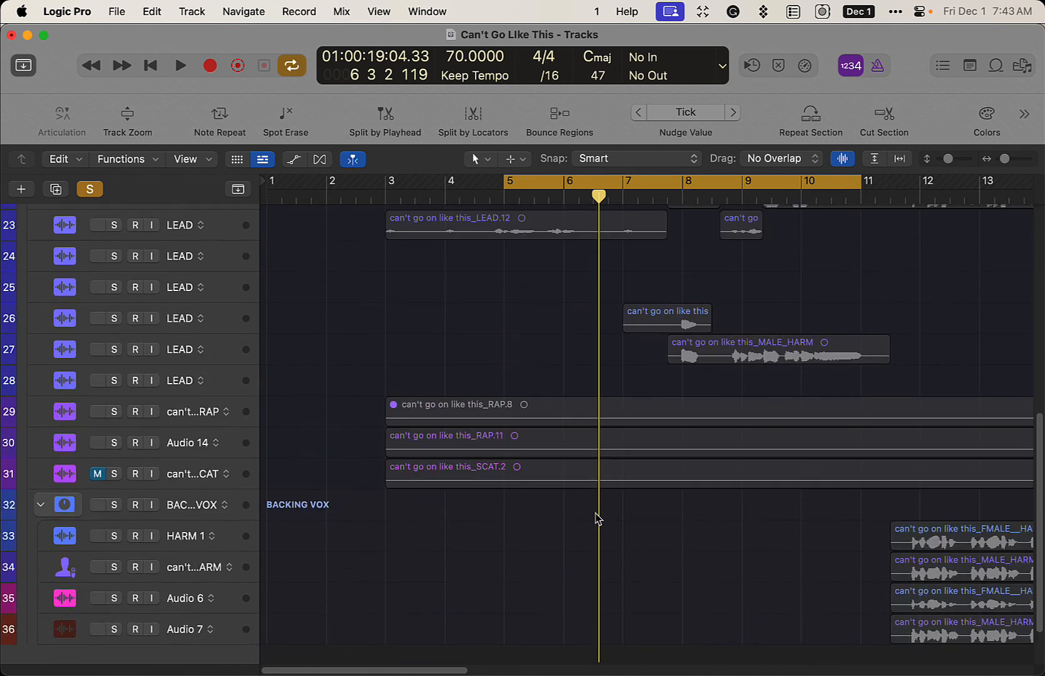
{"action": "left_click", "coordinate": [115, 353]}
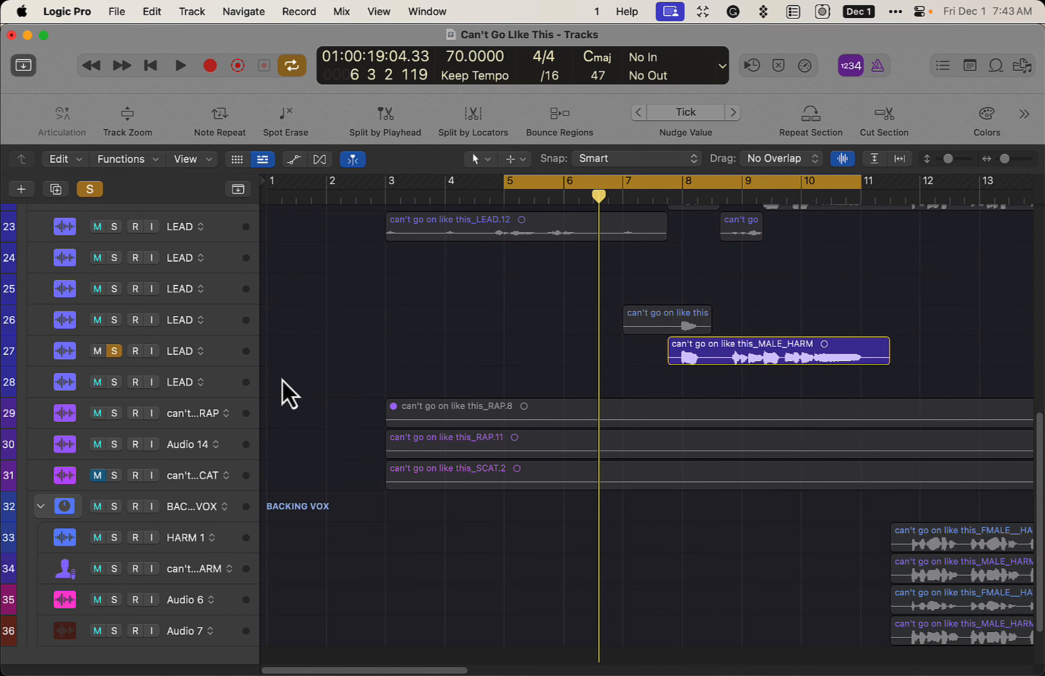
{"action": "left_click", "coordinate": [114, 351]}
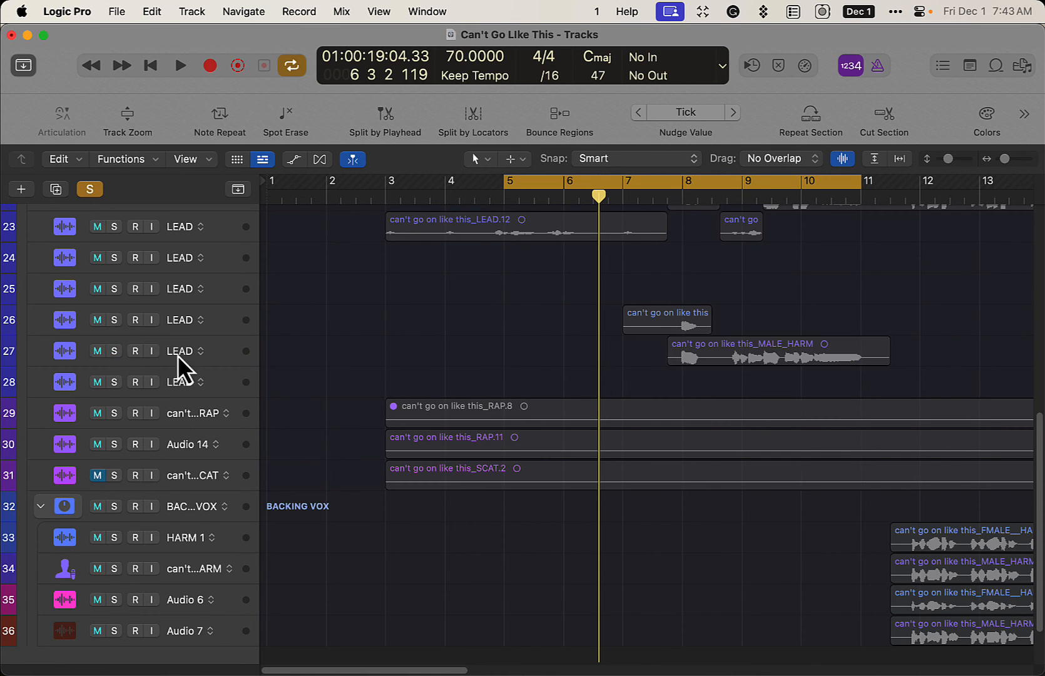
{"action": "left_click", "coordinate": [672, 188]}
{"action": "mouse_move", "coordinate": [422, 672]}
{"action": "left_mouse_down"}
{"action": "mouse_move", "coordinate": [541, 671]}
{"action": "mouse_move", "coordinate": [406, 671]}
{"action": "left_mouse_up"}
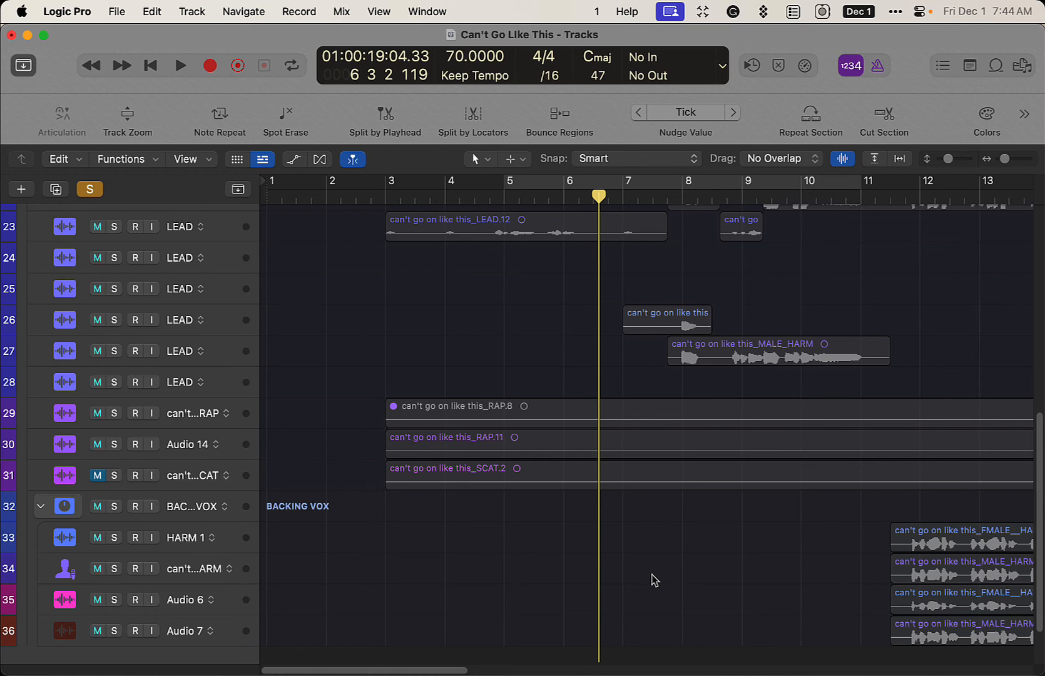
Step: Examine the drum, bass, keys and vocal tracks at the song's start and across bars 19 to 31
{"action": "scroll", "coordinate": [669, 573], "scroll_direction": "up", "scroll_amount": 10}
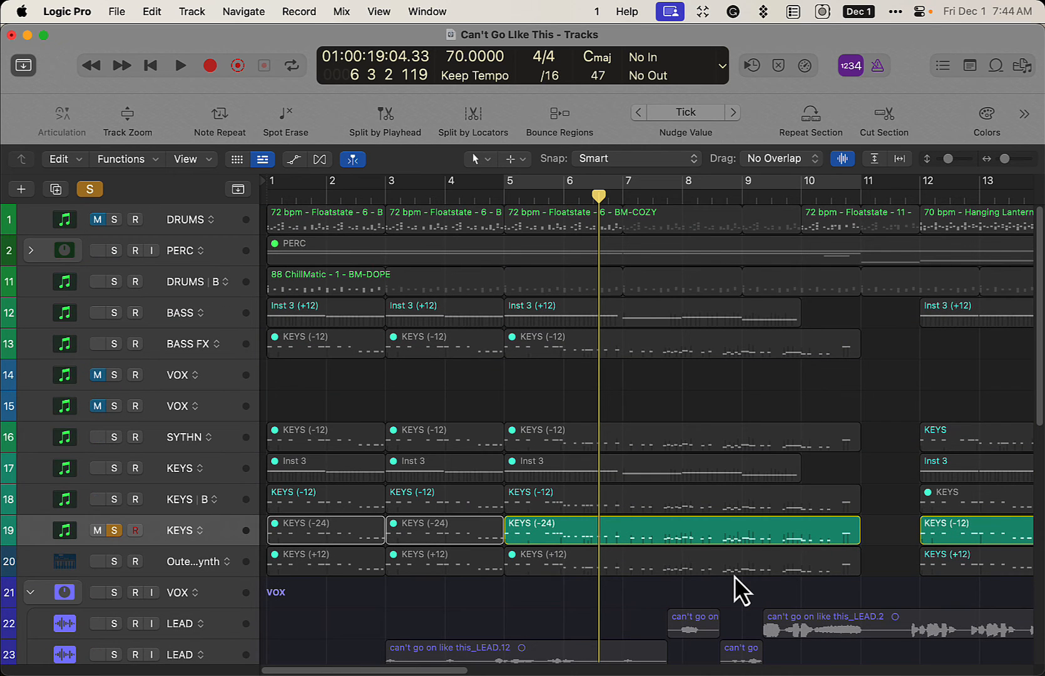
{"action": "scroll", "coordinate": [733, 577], "scroll_direction": "down", "scroll_amount": 5}
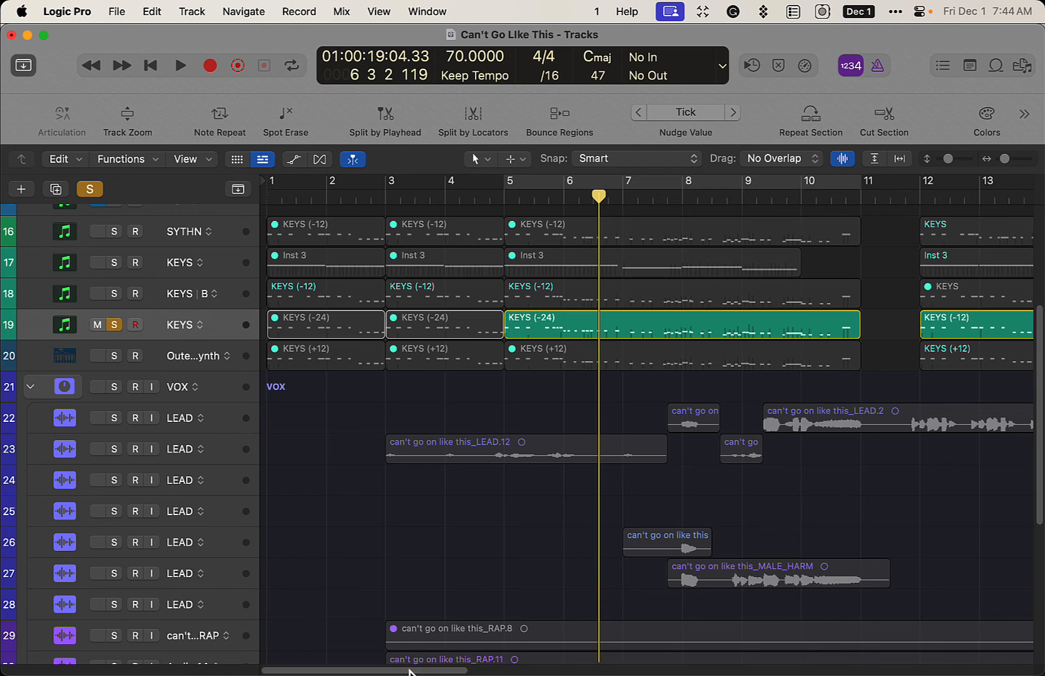
{"action": "left_click_drag", "start_coordinate": [408, 670], "coordinate": [684, 663]}
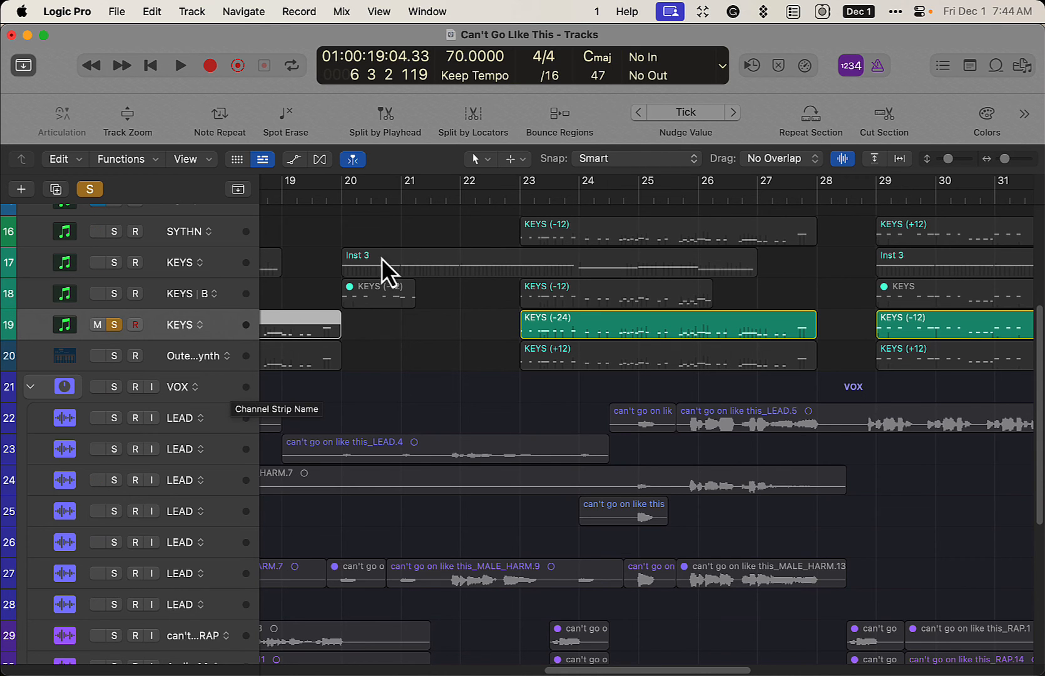
{"action": "mouse_move", "coordinate": [143, 40]}
{"action": "left_mouse_down"}
{"action": "mouse_move", "coordinate": [343, 47]}
{"action": "mouse_move", "coordinate": [140, 27]}
{"action": "left_mouse_up"}
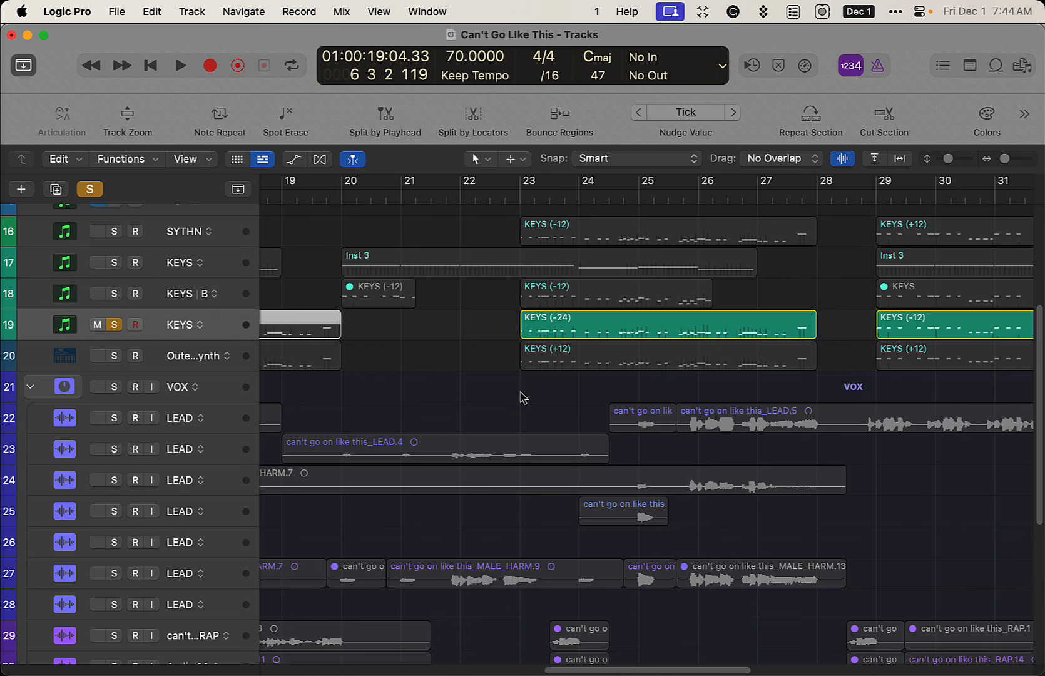
{"action": "scroll", "coordinate": [523, 396], "scroll_direction": "down", "scroll_amount": 5}
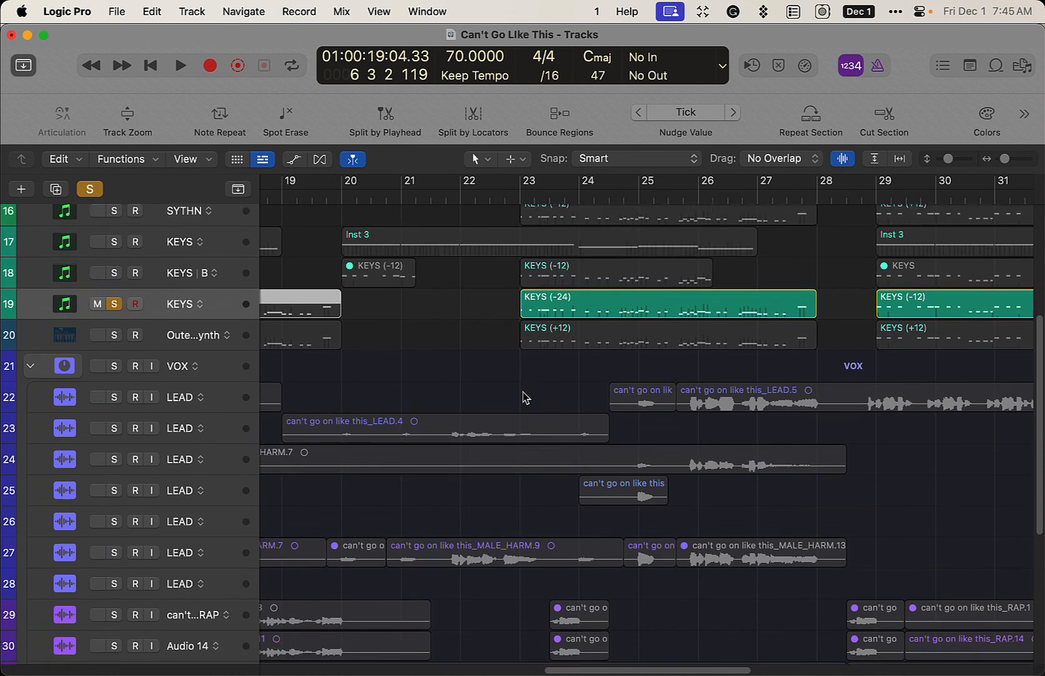
{"action": "scroll", "coordinate": [524, 396], "scroll_direction": "down", "scroll_amount": 1}
{"action": "scroll", "coordinate": [524, 396], "scroll_direction": "up", "scroll_amount": 15}
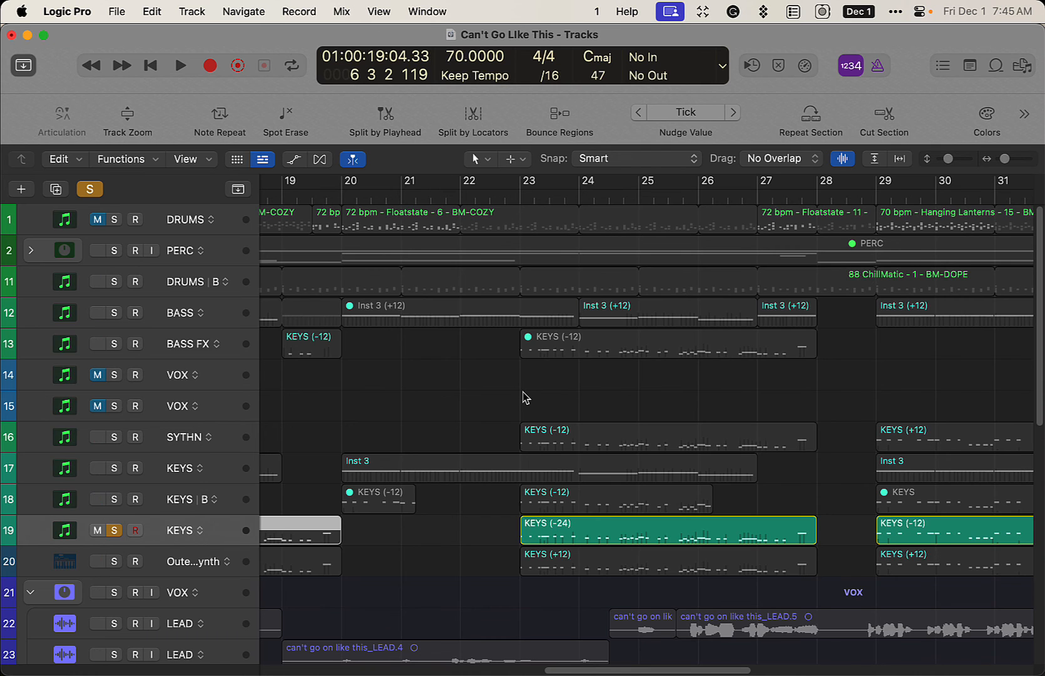
{"action": "scroll", "coordinate": [524, 397], "scroll_direction": "down", "scroll_amount": 4}
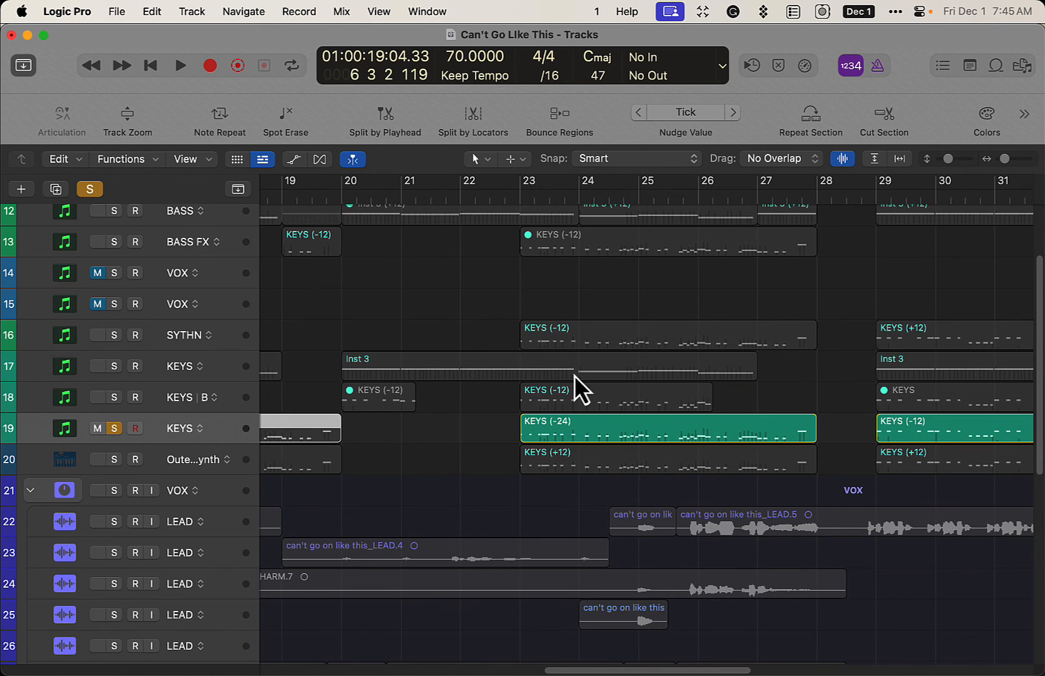
Step: Clear all track solos and look over the lead, rap and backing vocal regions in bars 19 to 31
{"action": "left_click", "coordinate": [97, 190]}
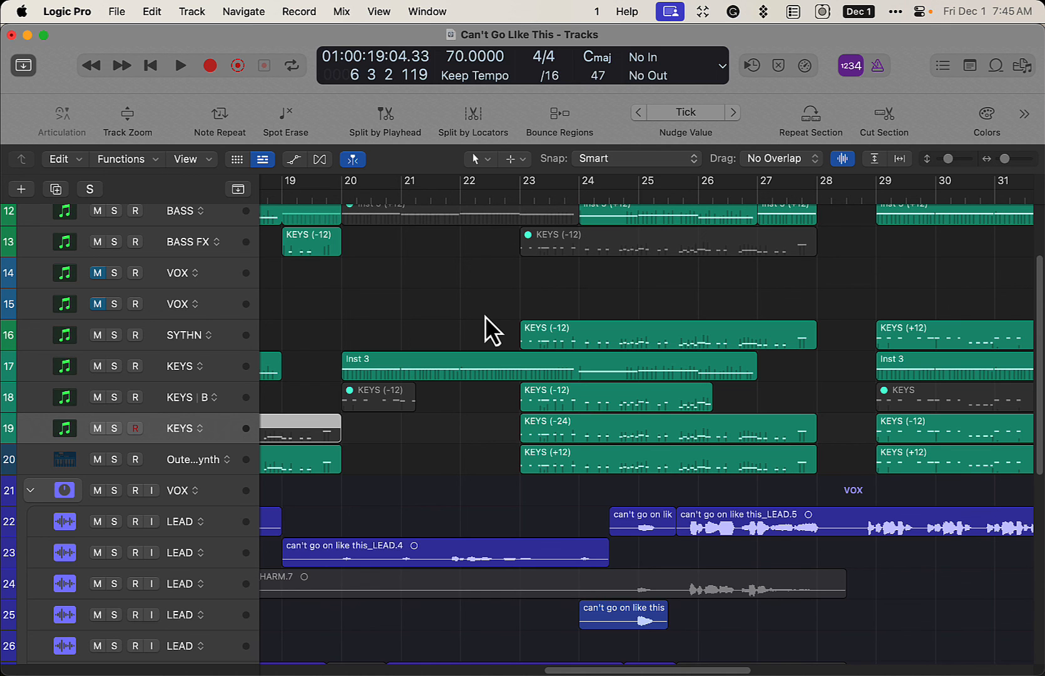
{"action": "scroll", "coordinate": [513, 350], "scroll_direction": "down", "scroll_amount": 7}
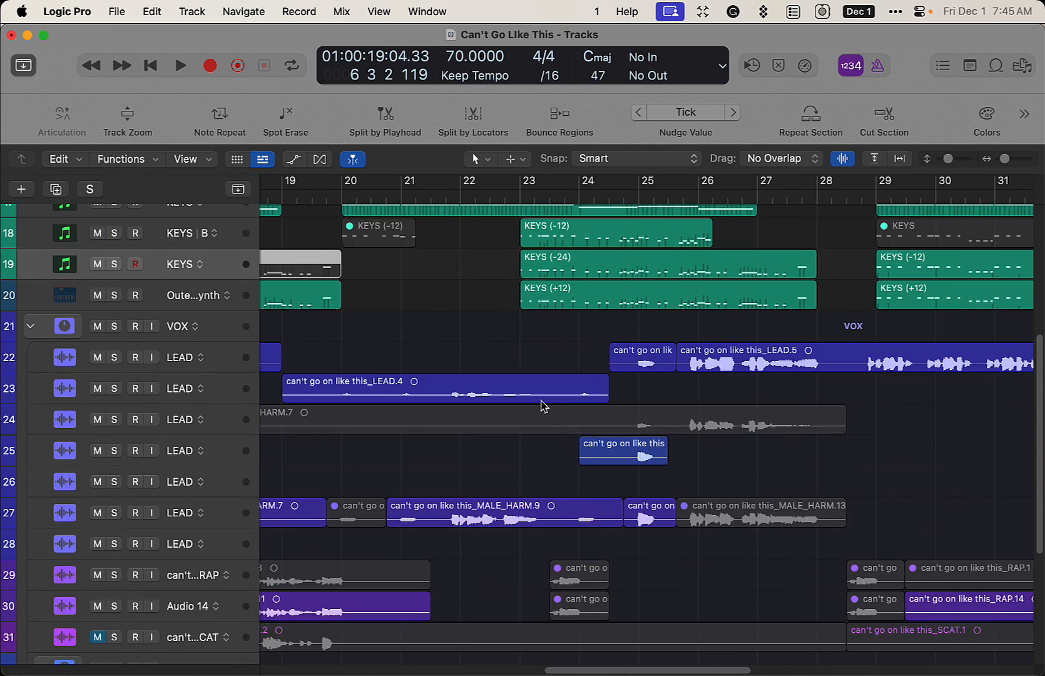
{"action": "scroll", "coordinate": [725, 543], "scroll_direction": "down", "scroll_amount": 4}
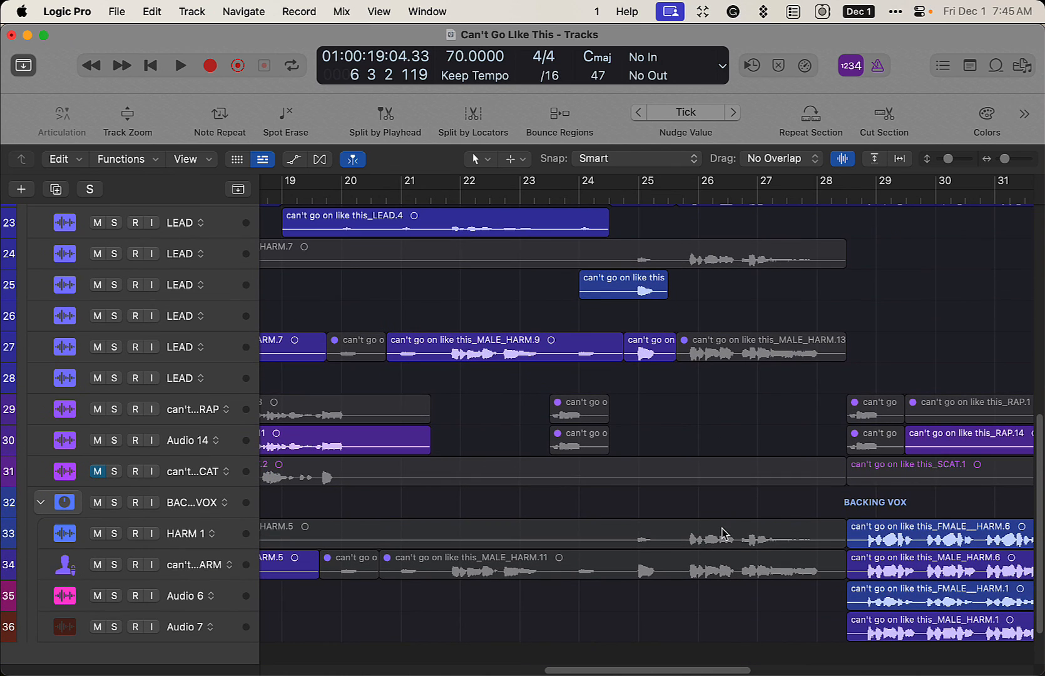
Step: Set the cycle to bars 16–22 and briefly audition the Audio 14 rap track in solo, then unsolo it and stop playback
{"action": "left_click_drag", "start_coordinate": [626, 671], "coordinate": [533, 668]}
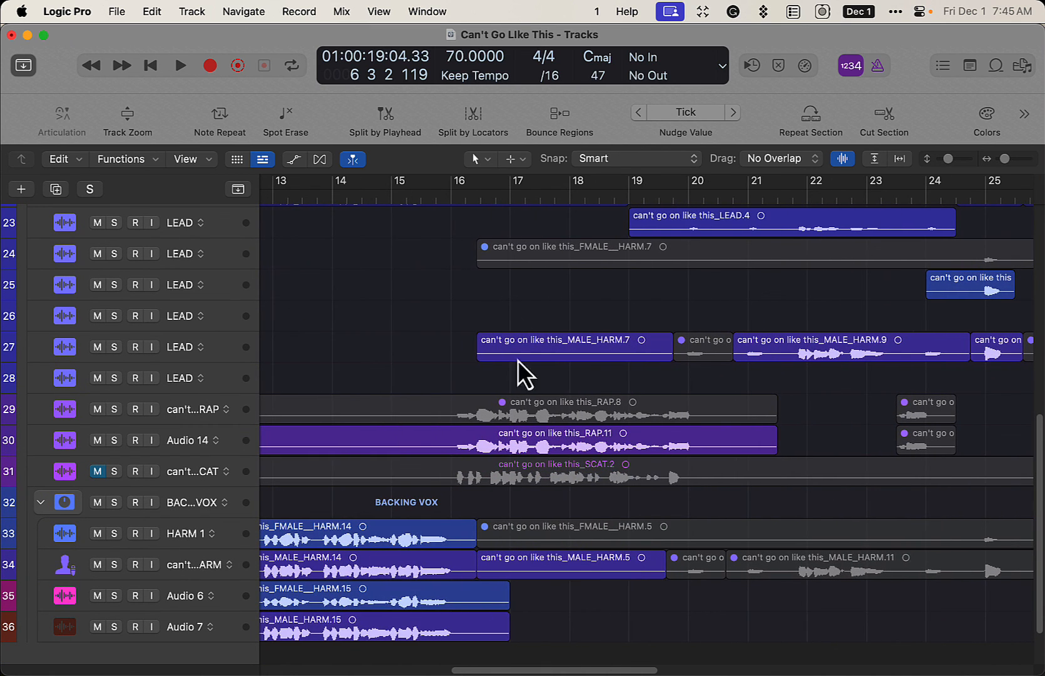
{"action": "left_click_drag", "start_coordinate": [472, 197], "coordinate": [795, 241]}
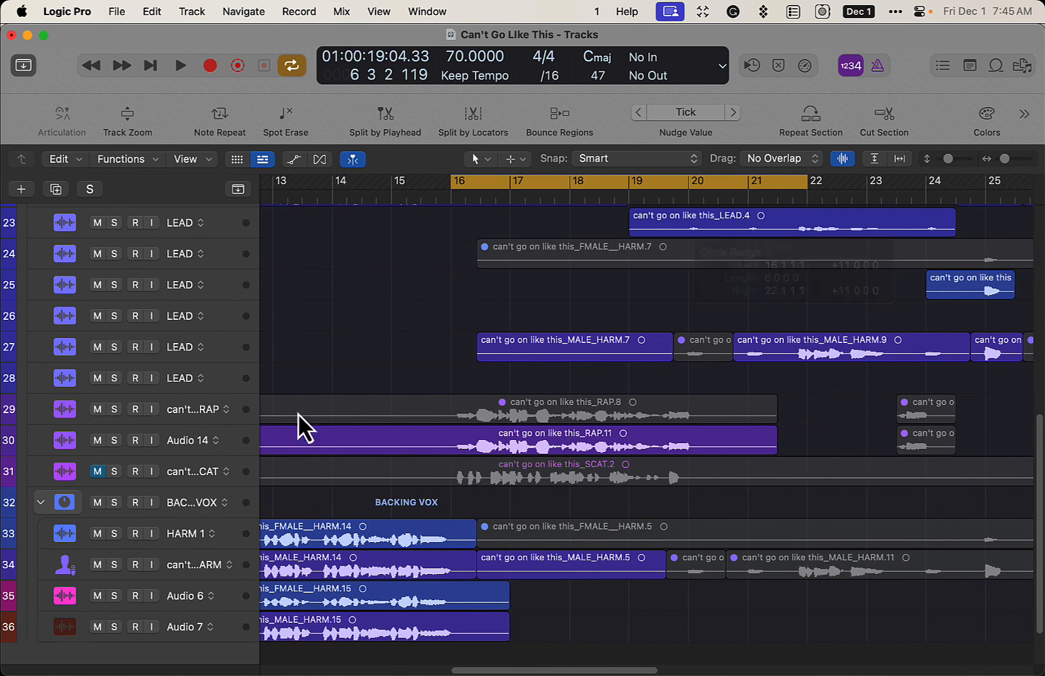
{"action": "left_click", "coordinate": [114, 440]}
{"action": "key", "text": "space"}
{"action": "left_click", "coordinate": [114, 441]}
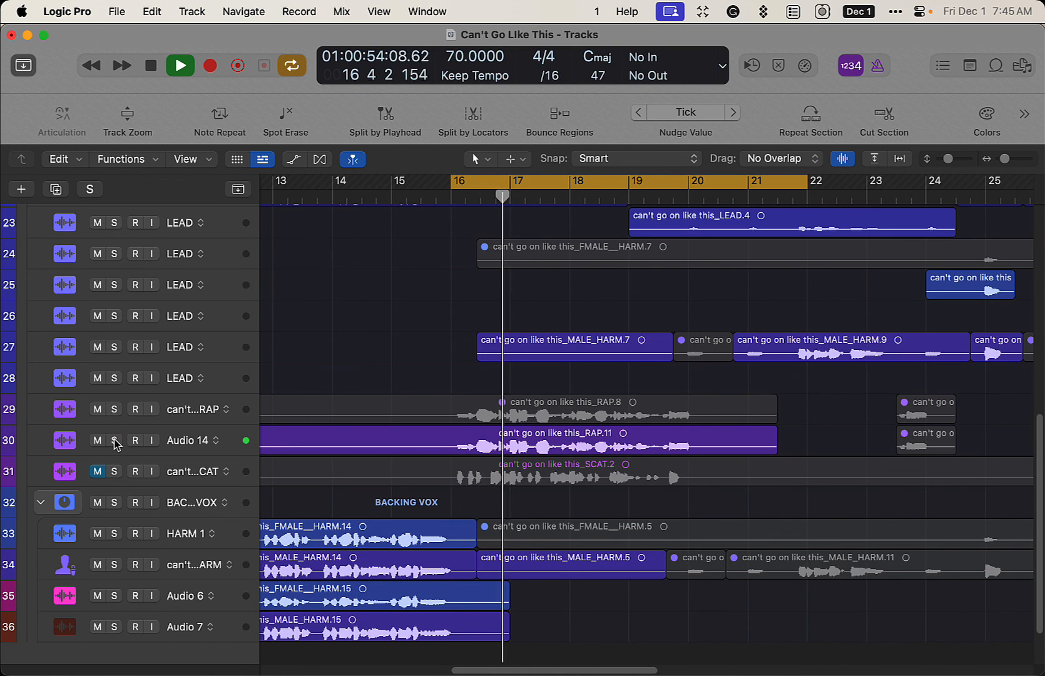
{"action": "key", "text": "space"}
Step: Show the channel strip of the Audio 14 track, examine its Xvox Pro plug-in settings, and close the plug-in window
{"action": "left_click", "coordinate": [194, 442]}
{"action": "key", "text": "y"}
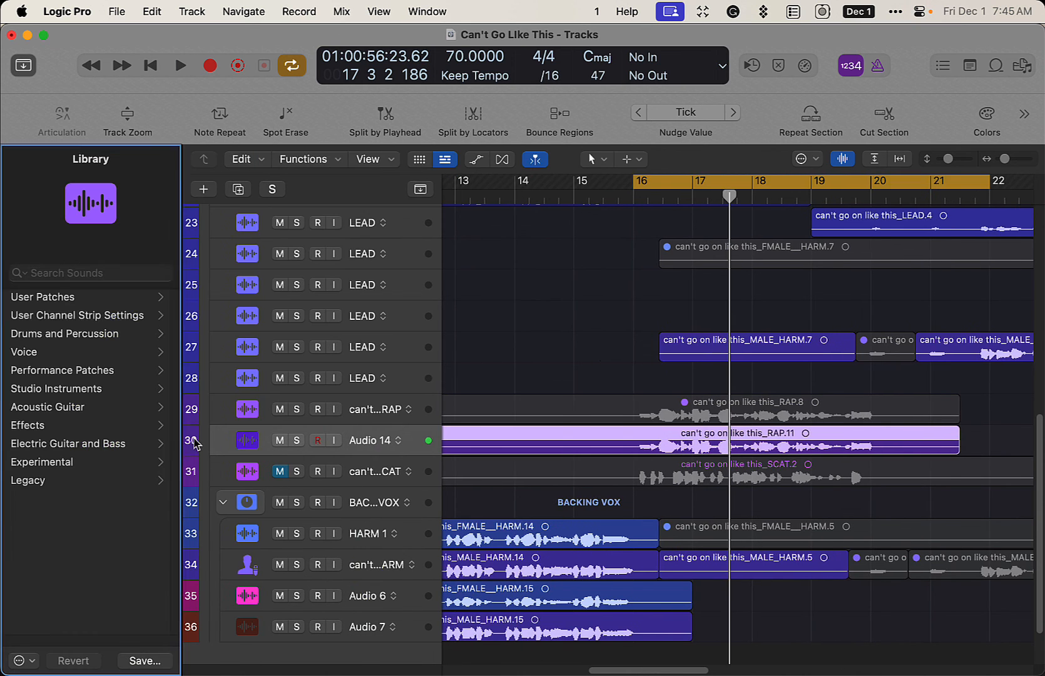
{"action": "key", "text": "i"}
{"action": "left_click", "coordinate": [240, 342]}
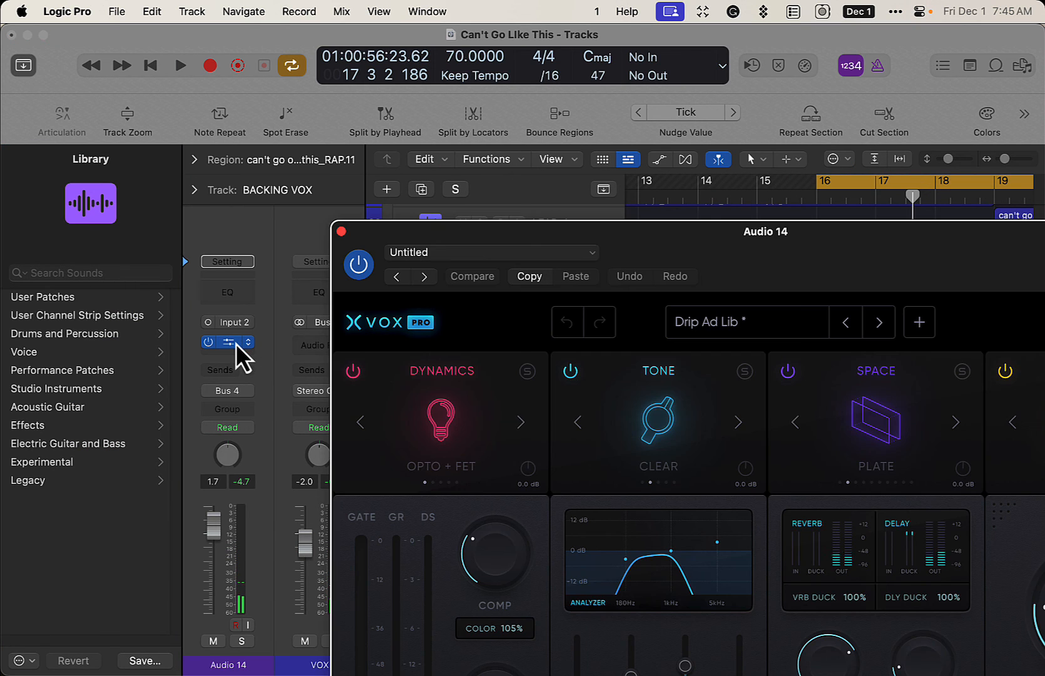
{"action": "left_click_drag", "start_coordinate": [600, 232], "coordinate": [392, 43]}
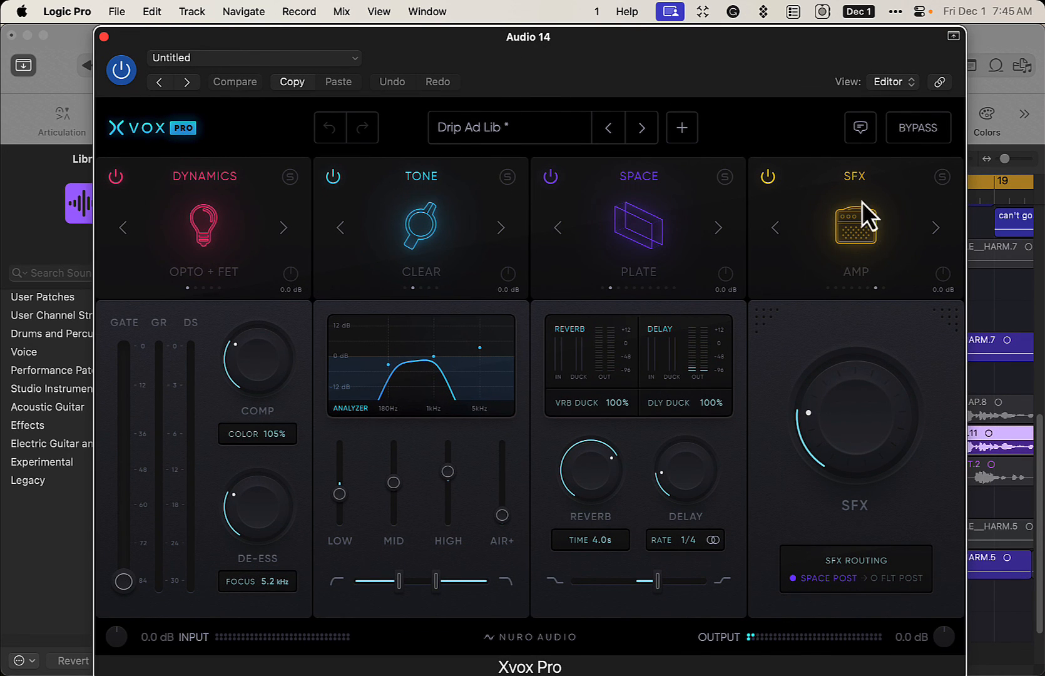
{"action": "left_click", "coordinate": [104, 38]}
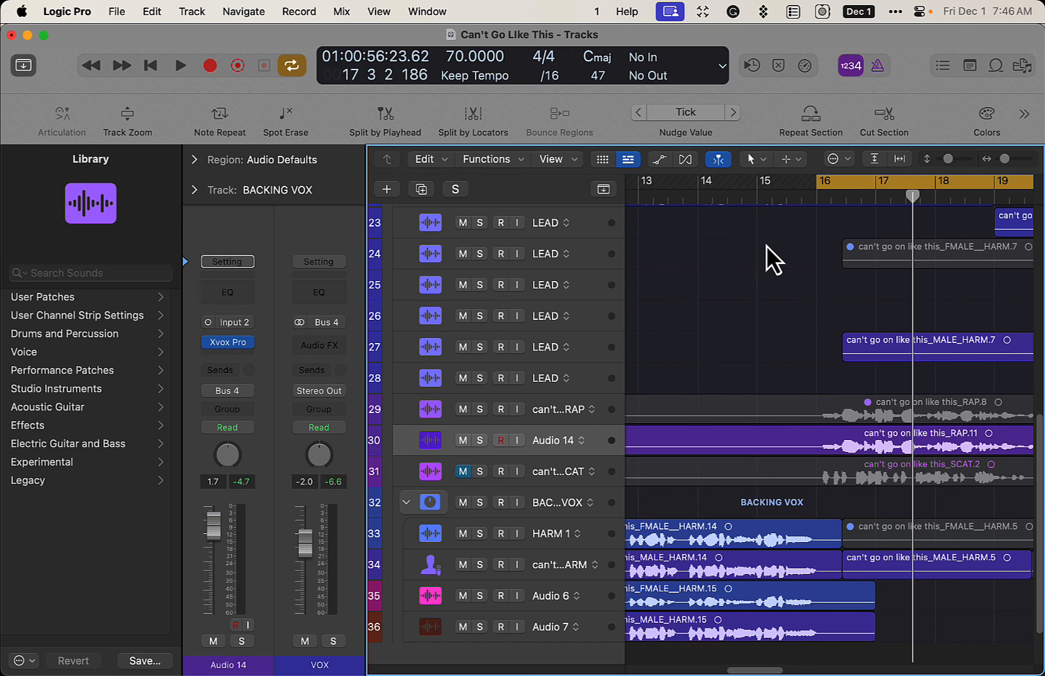
{"action": "left_click", "coordinate": [894, 13]}
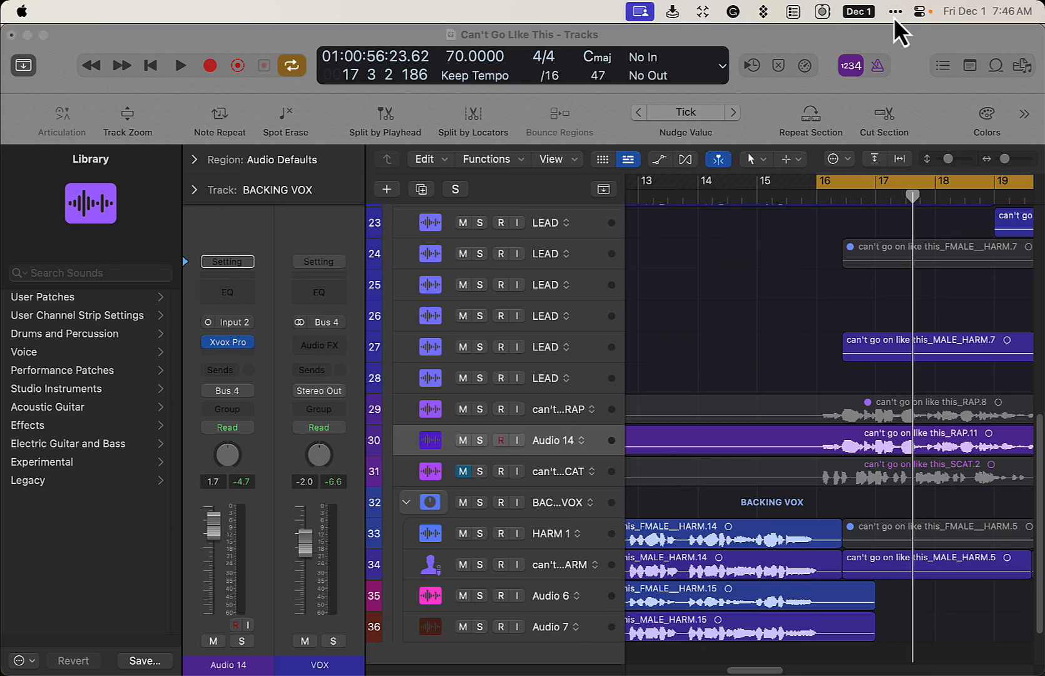